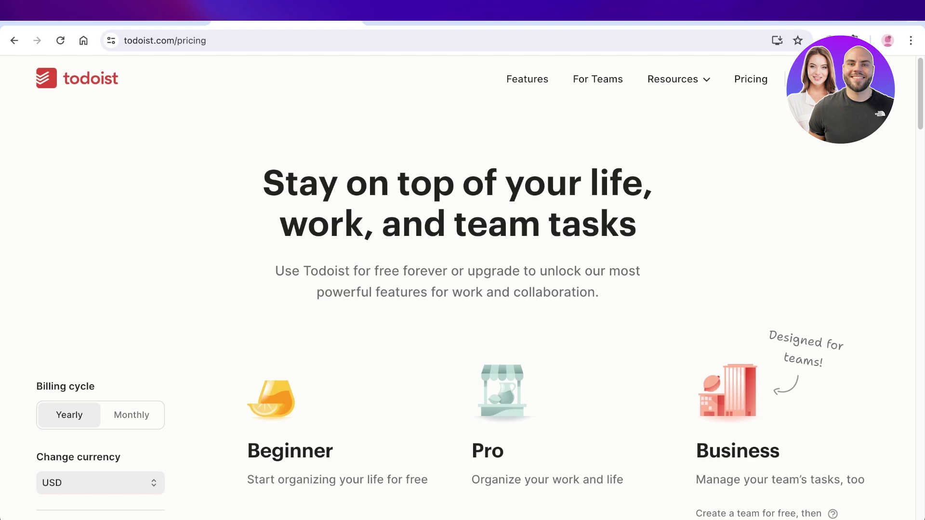
- Scroll down and back up through the Todoist homepage
{"action": "scroll", "coordinate": [462, 289], "scroll_direction": "down", "scroll_amount": 1}
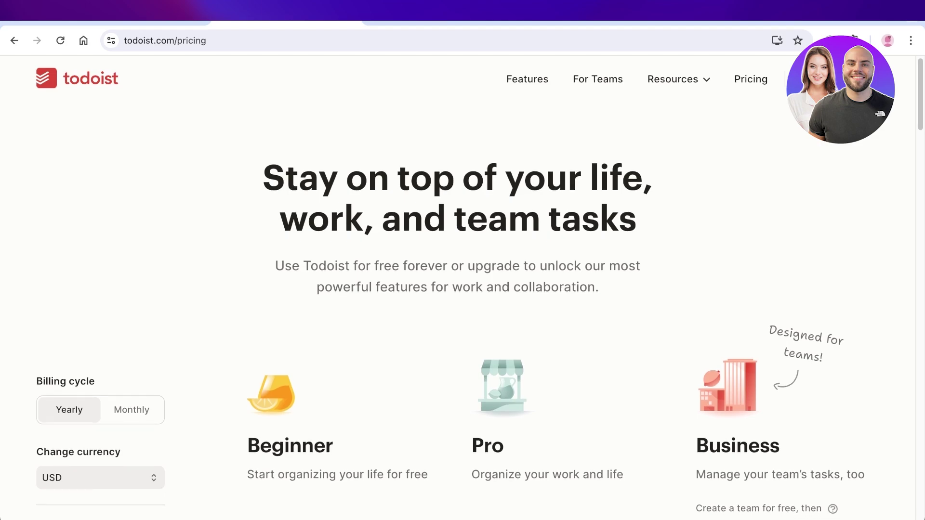
{"action": "scroll", "coordinate": [462, 289], "scroll_direction": "down", "scroll_amount": 3}
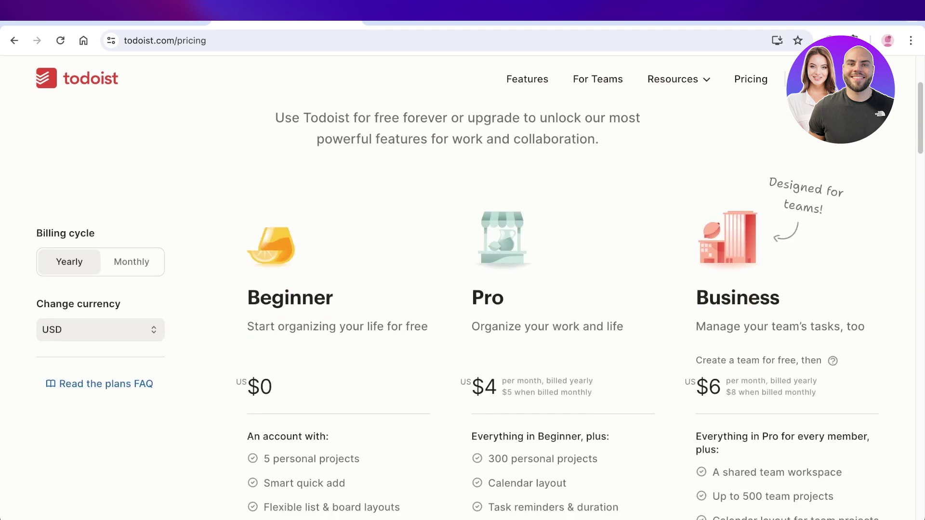
{"action": "scroll", "coordinate": [463, 289], "scroll_direction": "down", "scroll_amount": 4}
{"action": "scroll", "coordinate": [462, 289], "scroll_direction": "up", "scroll_amount": 5}
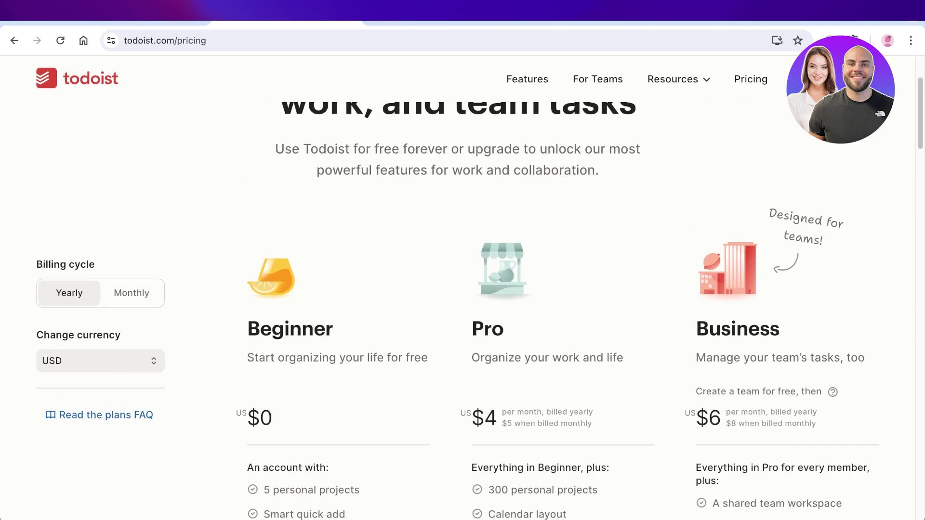
{"action": "scroll", "coordinate": [463, 289], "scroll_direction": "up", "scroll_amount": 3}
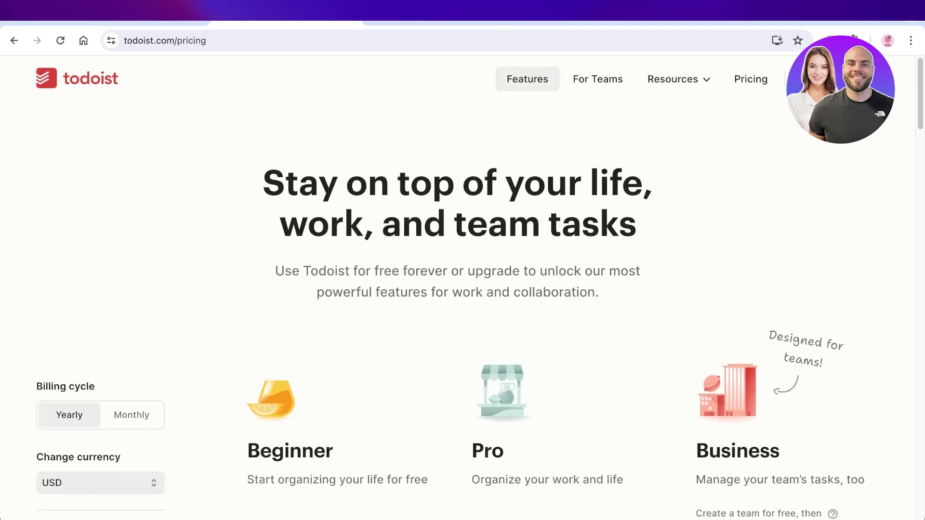
- Go to the Features page and scroll through the app's features
{"action": "left_click", "coordinate": [527, 79]}
{"action": "scroll", "coordinate": [463, 289], "scroll_direction": "down", "scroll_amount": 4}
{"action": "scroll", "coordinate": [463, 289], "scroll_direction": "down", "scroll_amount": 10}
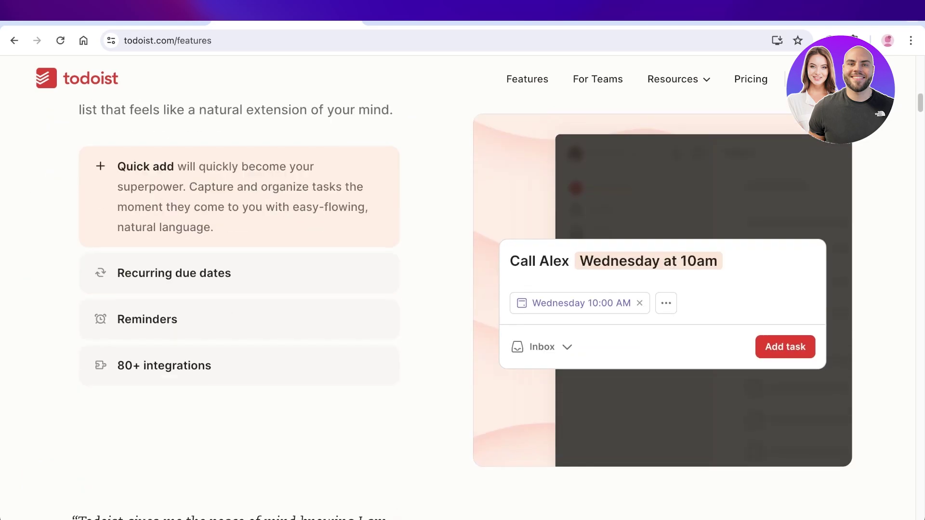
{"action": "scroll", "coordinate": [236, 311], "scroll_direction": "down", "scroll_amount": 2}
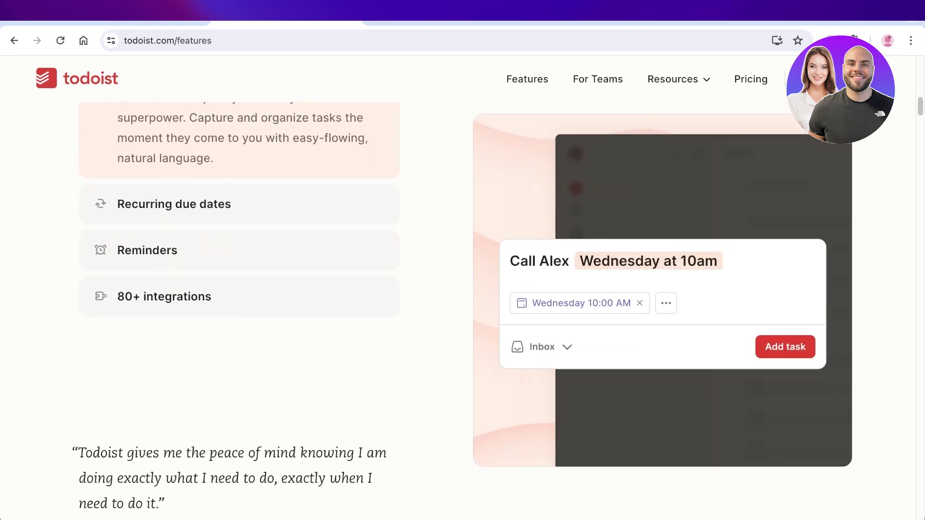
{"action": "scroll", "coordinate": [463, 289], "scroll_direction": "down", "scroll_amount": 18}
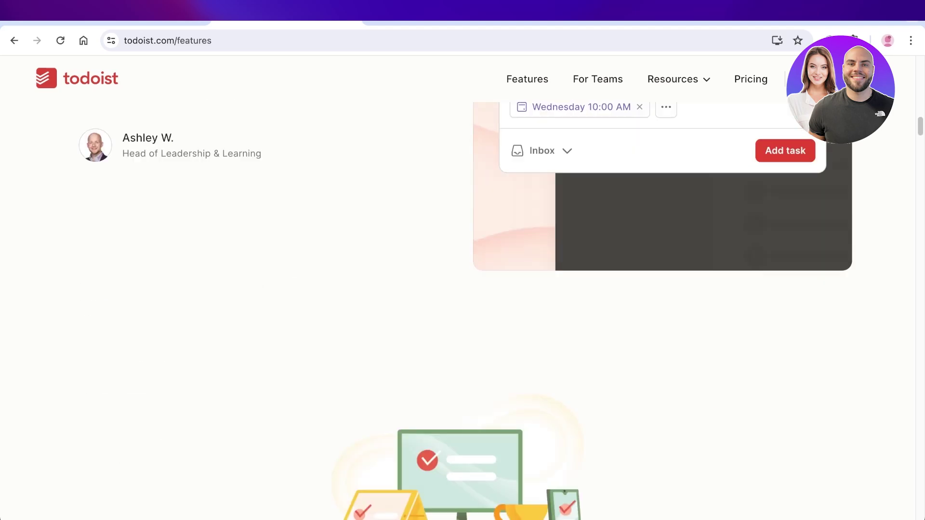
{"action": "scroll", "coordinate": [457, 309], "scroll_direction": "down", "scroll_amount": 1}
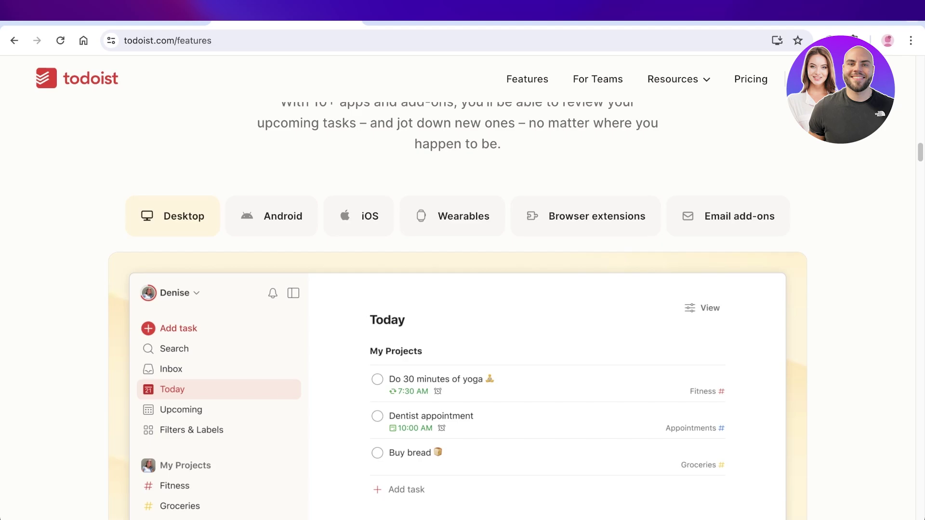
{"action": "scroll", "coordinate": [463, 289], "scroll_direction": "down", "scroll_amount": 15}
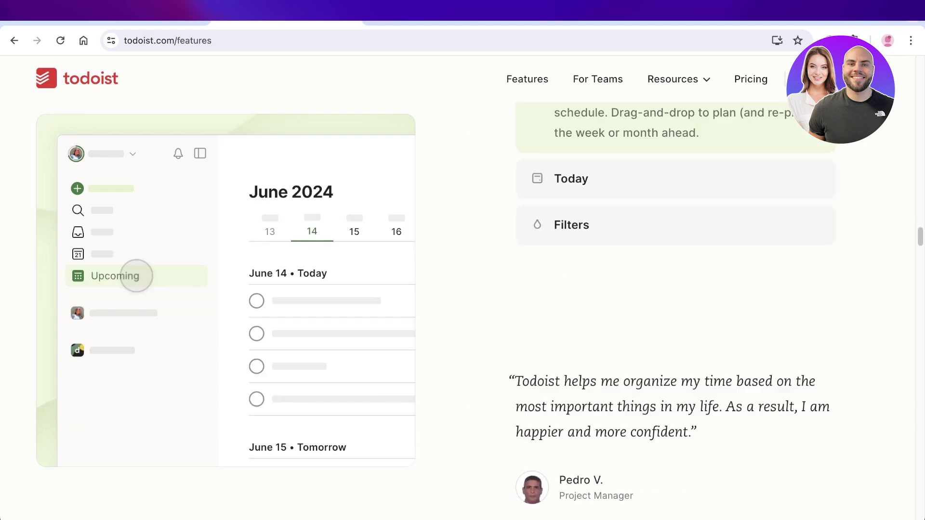
{"action": "scroll", "coordinate": [463, 289], "scroll_direction": "down", "scroll_amount": 12}
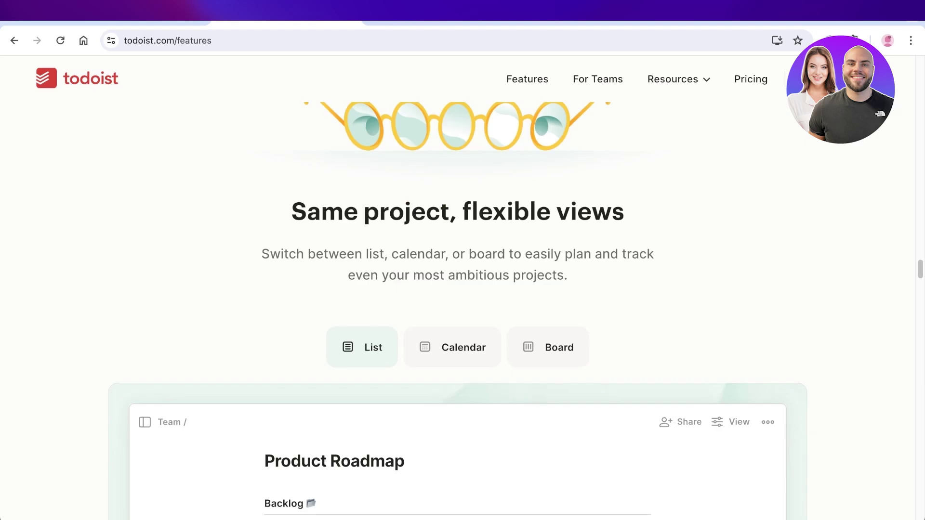
{"action": "scroll", "coordinate": [463, 289], "scroll_direction": "up", "scroll_amount": 20}
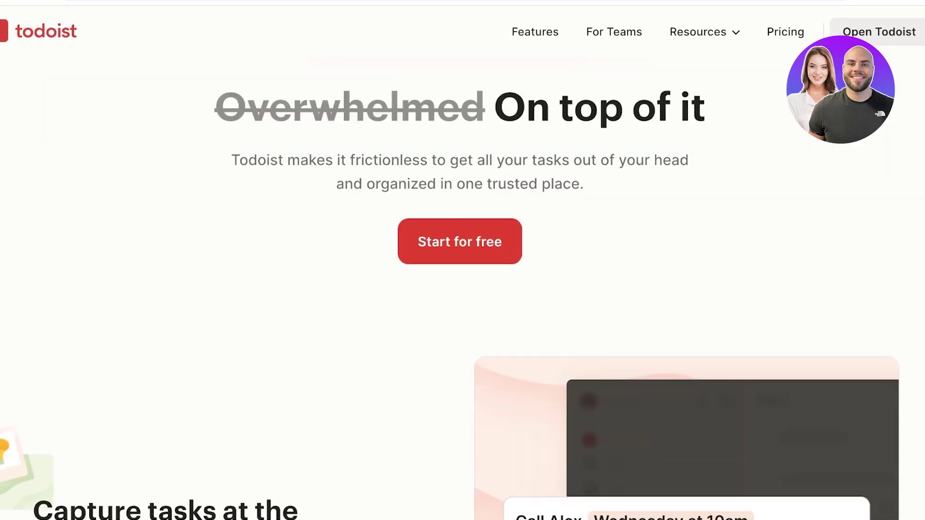
- Sign up for Todoist with Continue with Google, picking the Google account and confirming
{"action": "scroll", "coordinate": [463, 289], "scroll_direction": "up", "scroll_amount": 5}
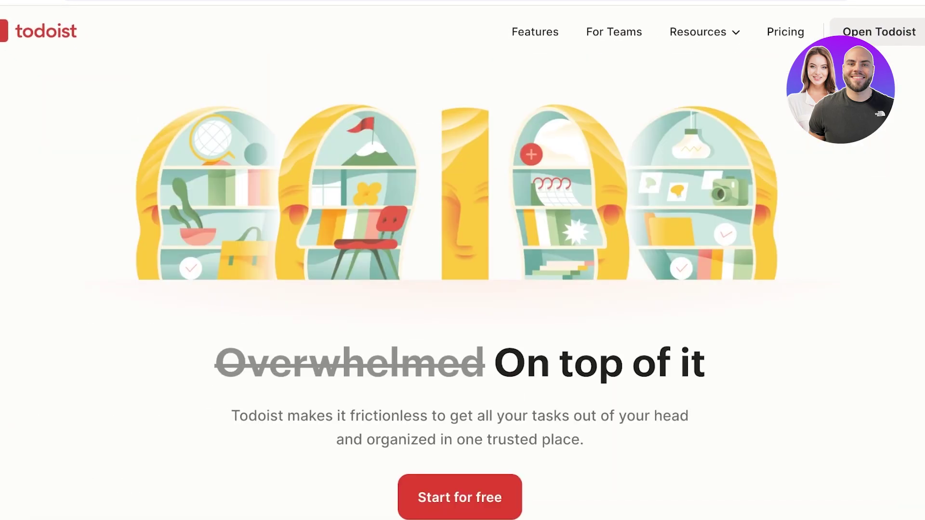
{"action": "scroll", "coordinate": [463, 289], "scroll_direction": "down", "scroll_amount": 1}
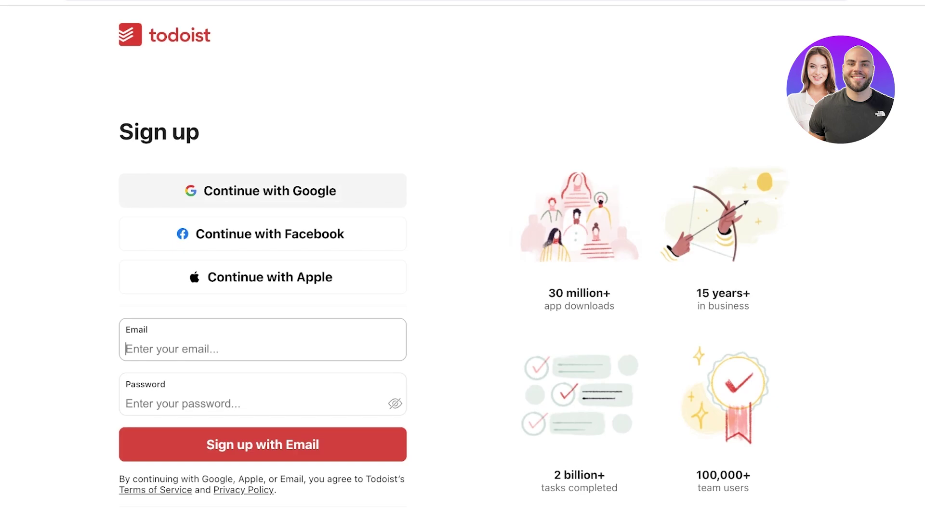
{"action": "left_click", "coordinate": [263, 191]}
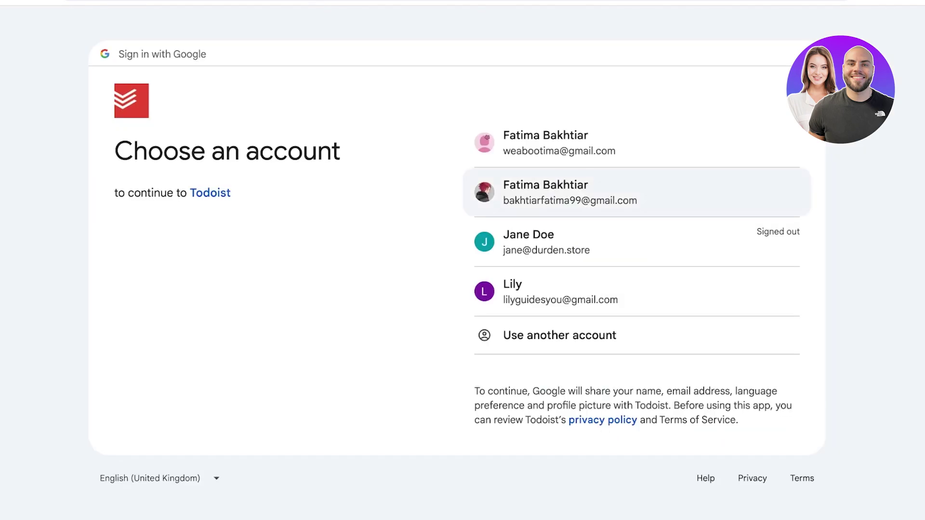
{"action": "left_click", "coordinate": [570, 193]}
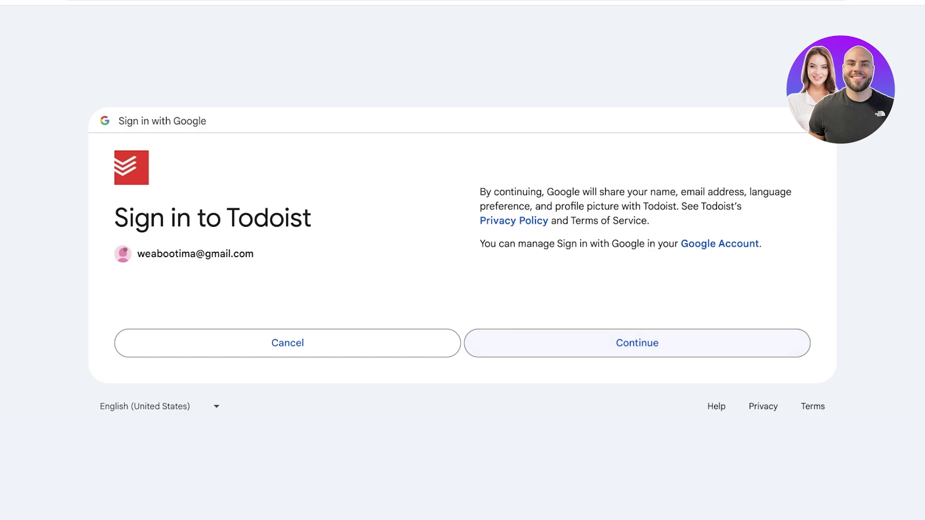
{"action": "left_click", "coordinate": [637, 343]}
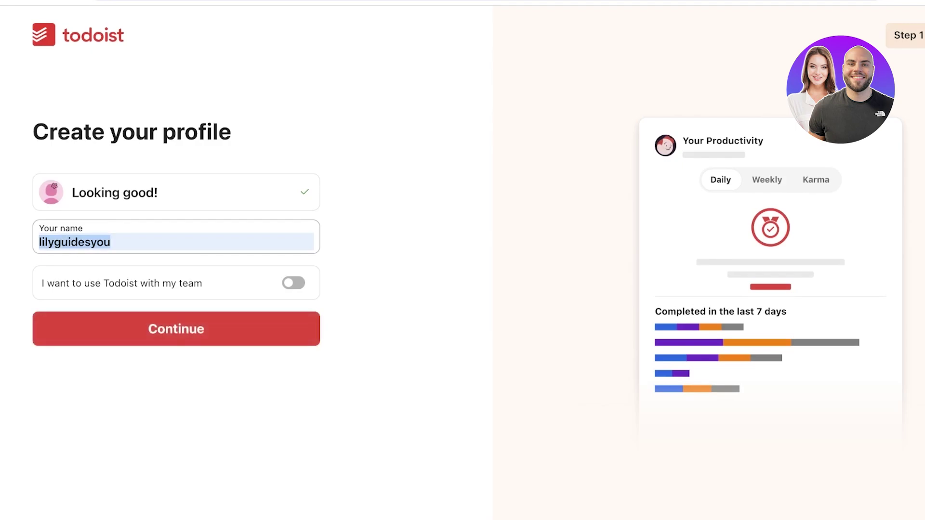
- Replace the prefilled profile name with the user's full name and submit the profile
{"action": "key", "text": "BackSpace"}
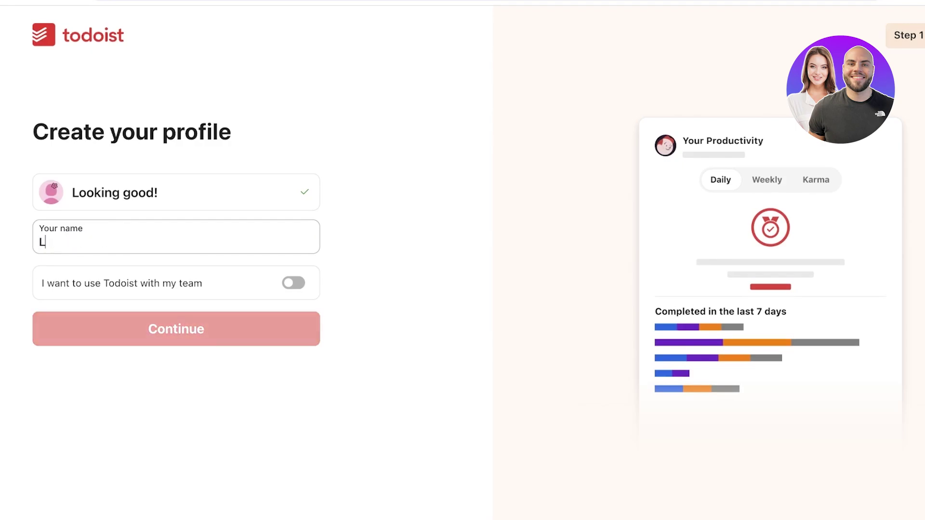
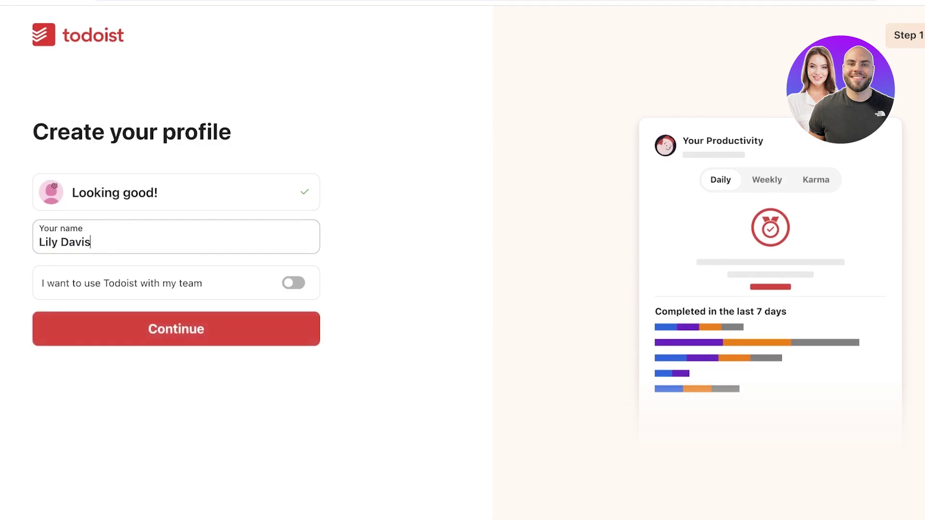
{"action": "key", "text": "Tab"}
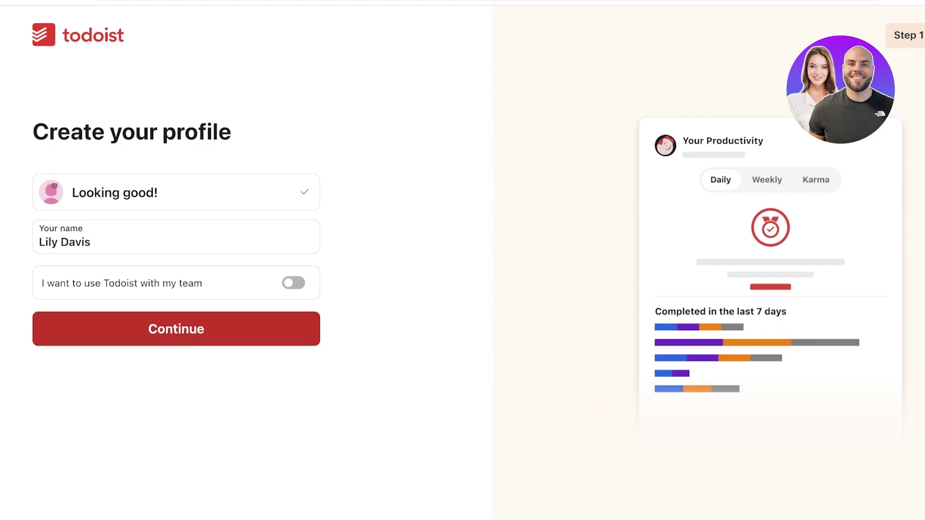
{"action": "key", "text": "Return"}
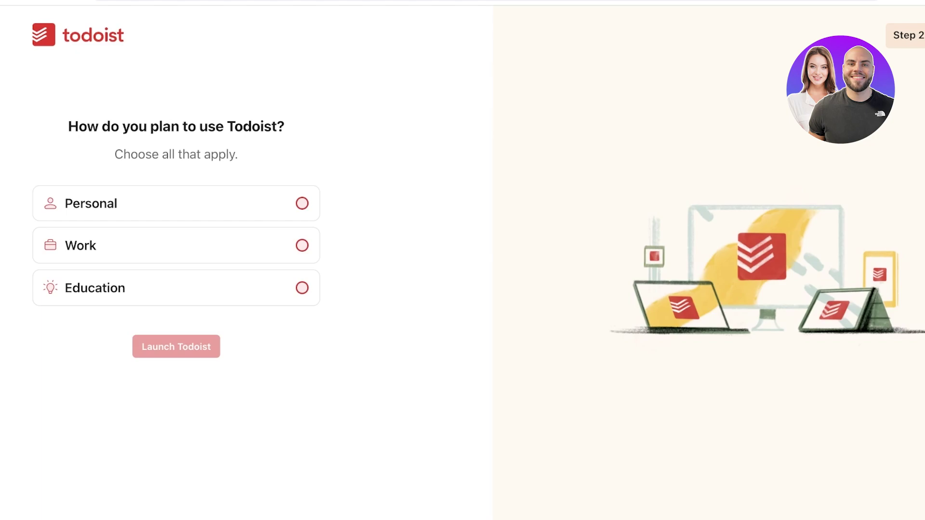
- Choose Personal, Work and Education as planned uses and launch Todoist
{"action": "left_click", "coordinate": [302, 204]}
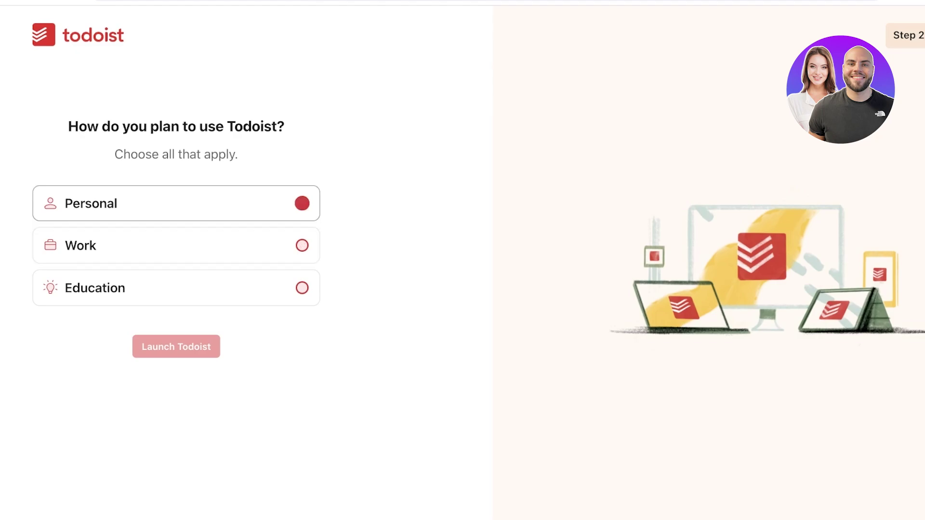
{"action": "left_click", "coordinate": [302, 245]}
{"action": "left_click", "coordinate": [302, 288]}
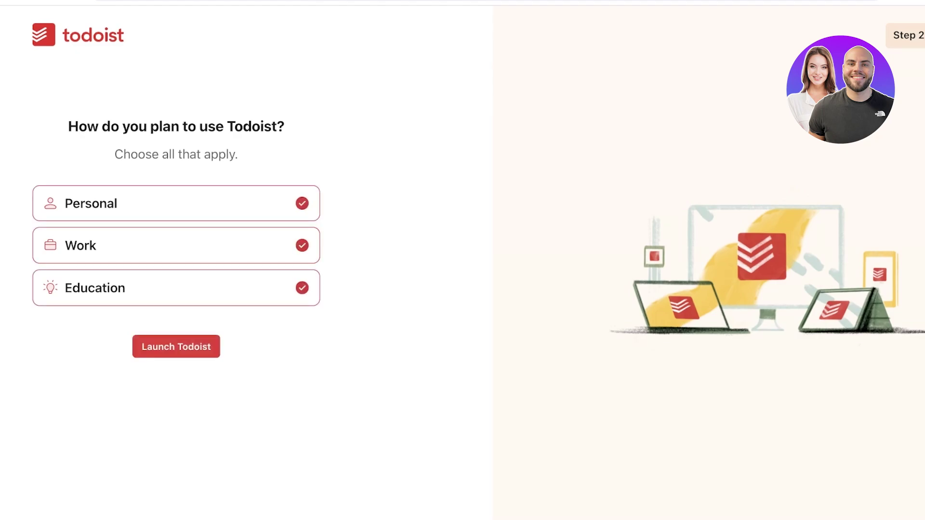
{"action": "left_click", "coordinate": [302, 246]}
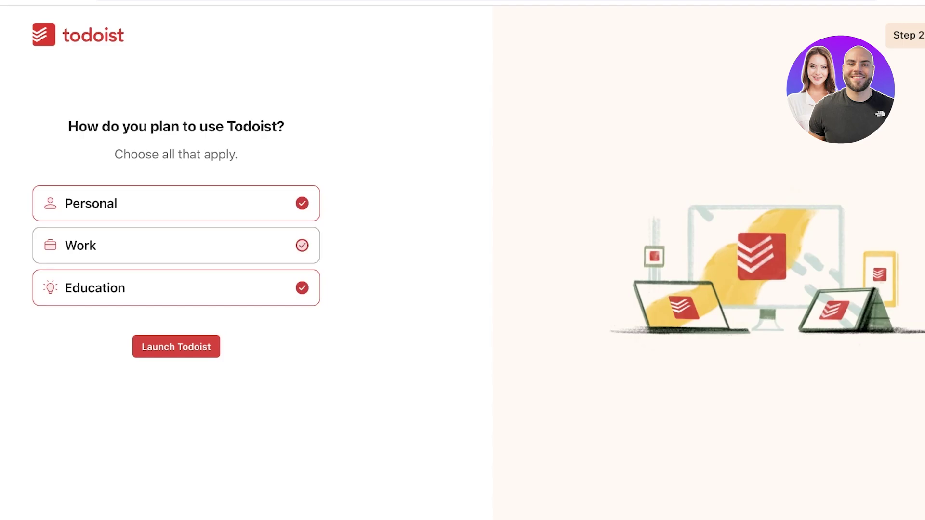
{"action": "left_click", "coordinate": [302, 245]}
{"action": "left_click", "coordinate": [176, 347]}
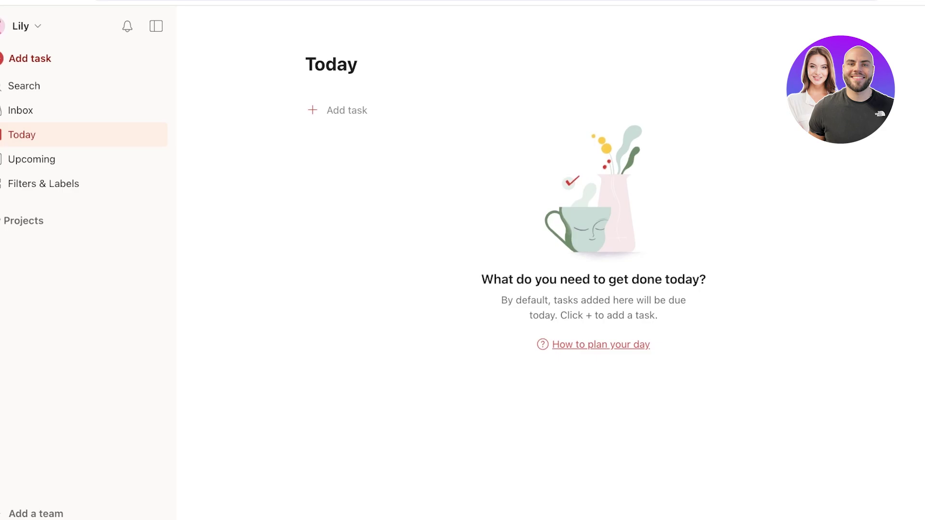
- Browse the projects overview and the Home, Education and My work projects
{"action": "left_click", "coordinate": [24, 220]}
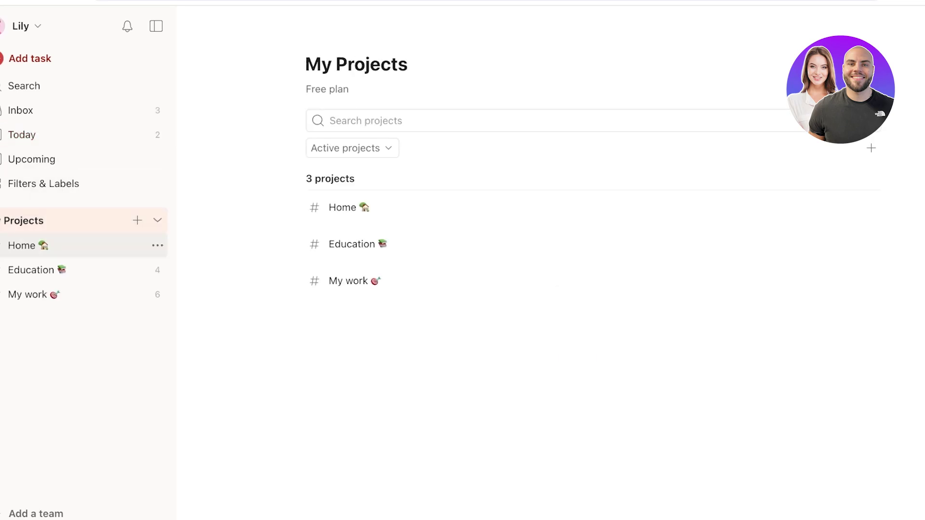
{"action": "left_click", "coordinate": [24, 246]}
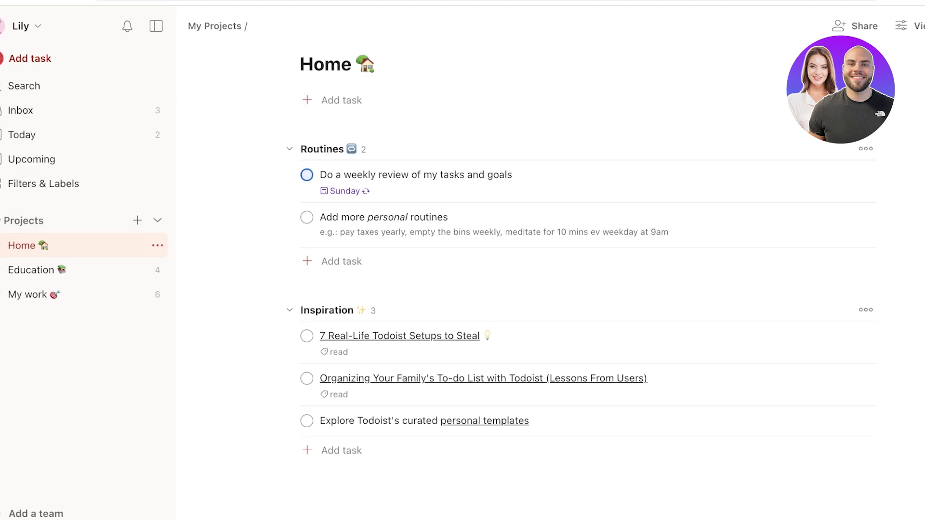
{"action": "left_click", "coordinate": [31, 270]}
{"action": "left_click", "coordinate": [28, 295]}
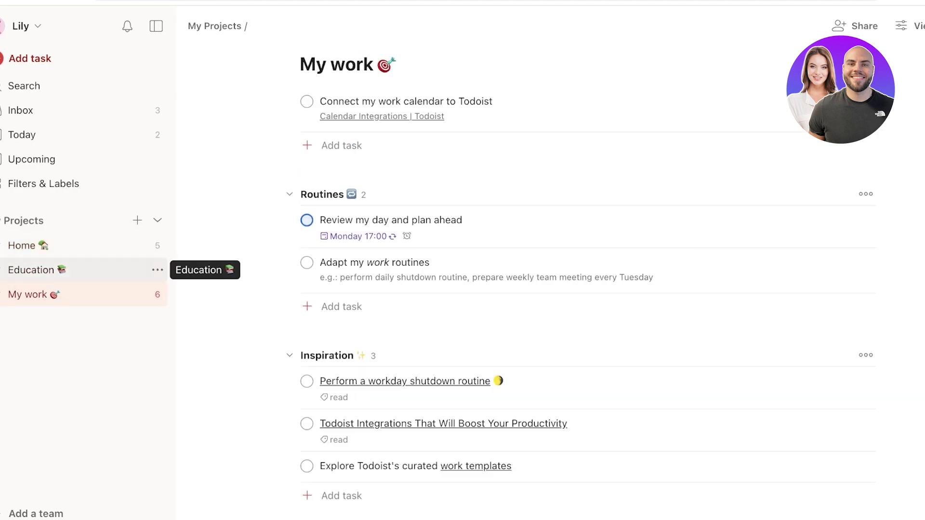
{"action": "left_click", "coordinate": [31, 269]}
{"action": "left_click", "coordinate": [22, 246]}
{"action": "left_click", "coordinate": [28, 294]}
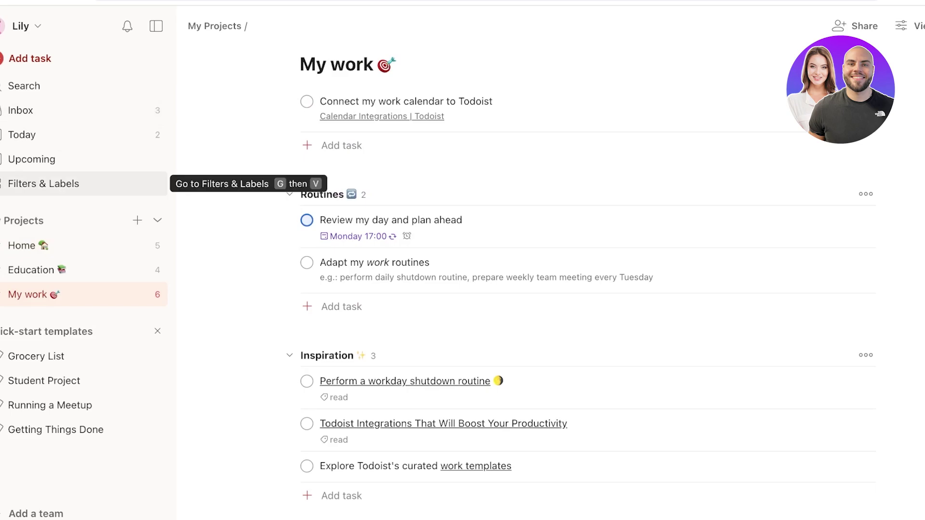
- Try a '/' in the quick search command list, then clear and close it
{"action": "left_click", "coordinate": [24, 85]}
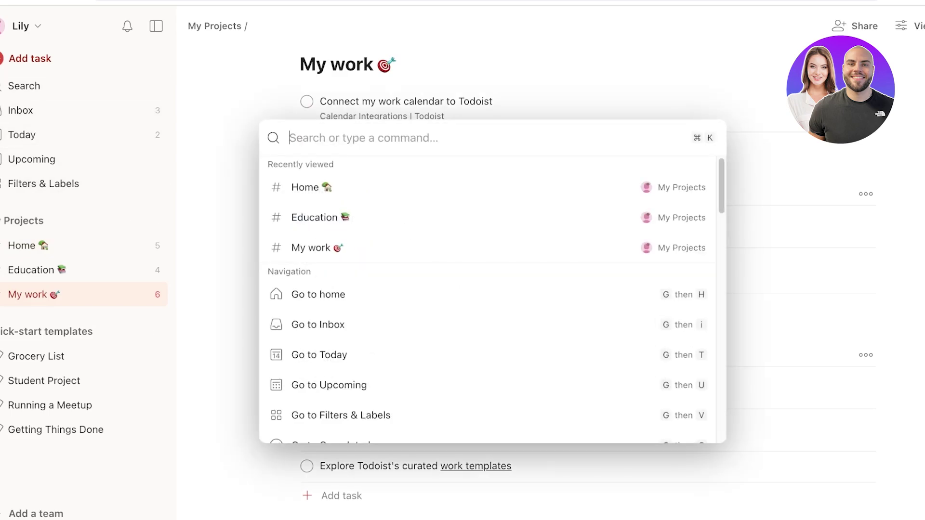
{"action": "type", "text": "/"}
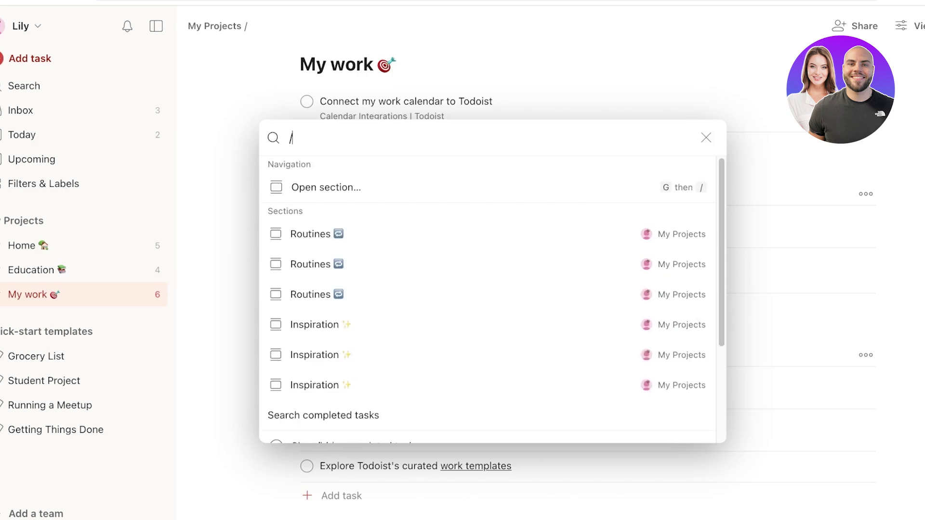
{"action": "key", "text": "BackSpace"}
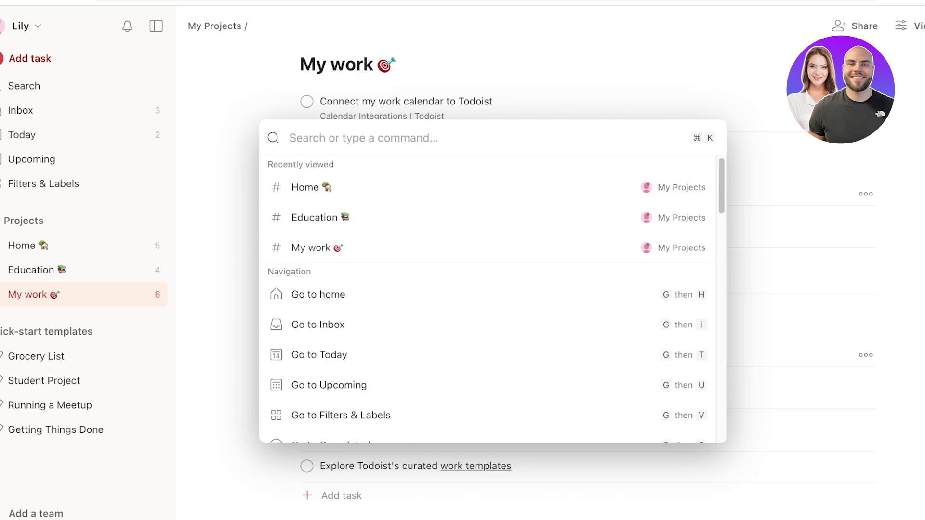
{"action": "key", "text": "Escape"}
{"action": "left_click", "coordinate": [36, 356]}
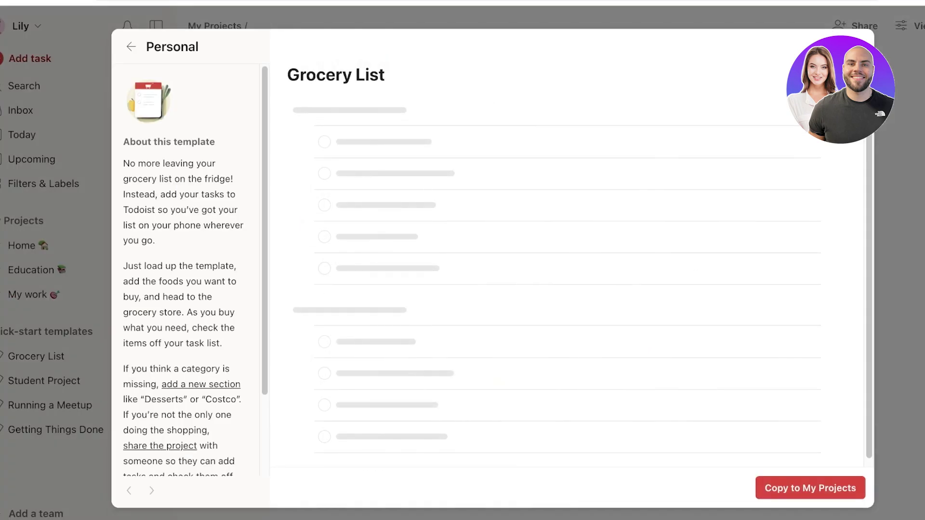
{"action": "scroll", "coordinate": [571, 266], "scroll_direction": "down", "scroll_amount": 10}
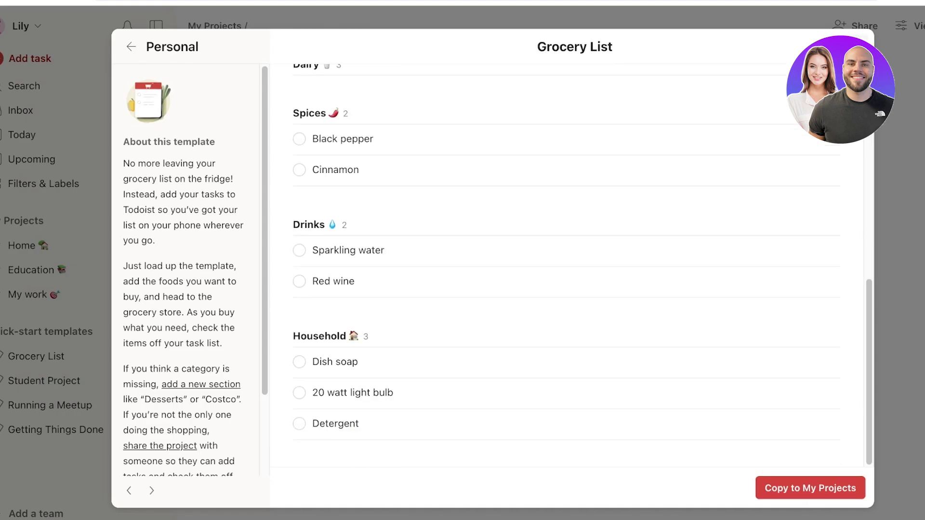
{"action": "key", "text": "Escape"}
{"action": "left_click", "coordinate": [44, 381]}
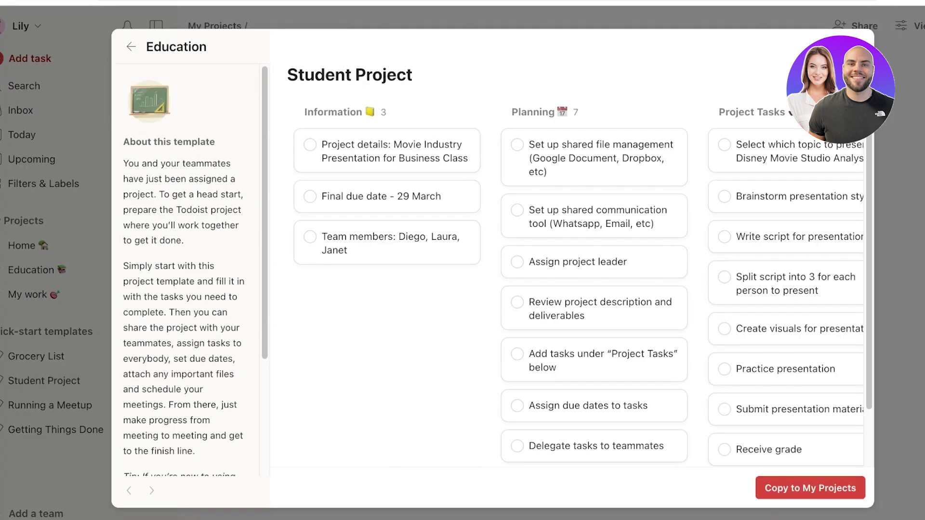
{"action": "key", "text": "Escape"}
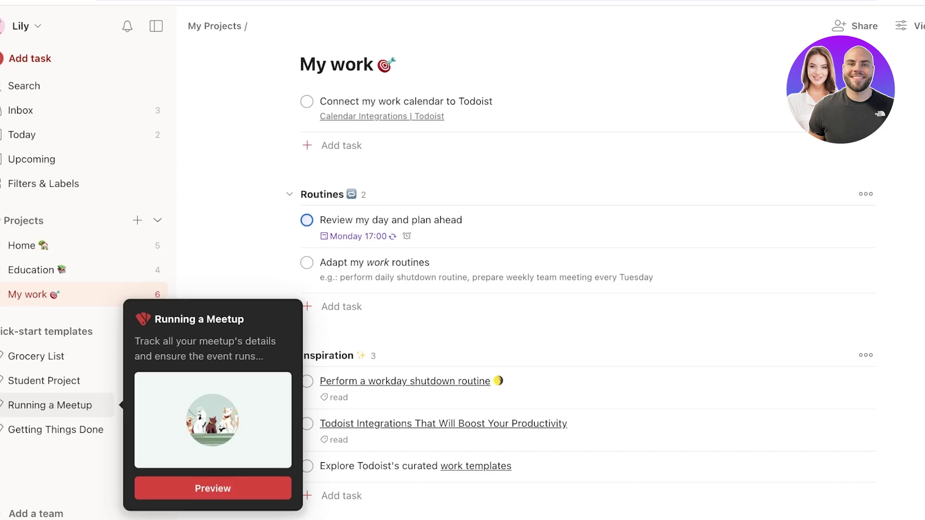
{"action": "left_click", "coordinate": [50, 406]}
{"action": "key", "text": "Escape"}
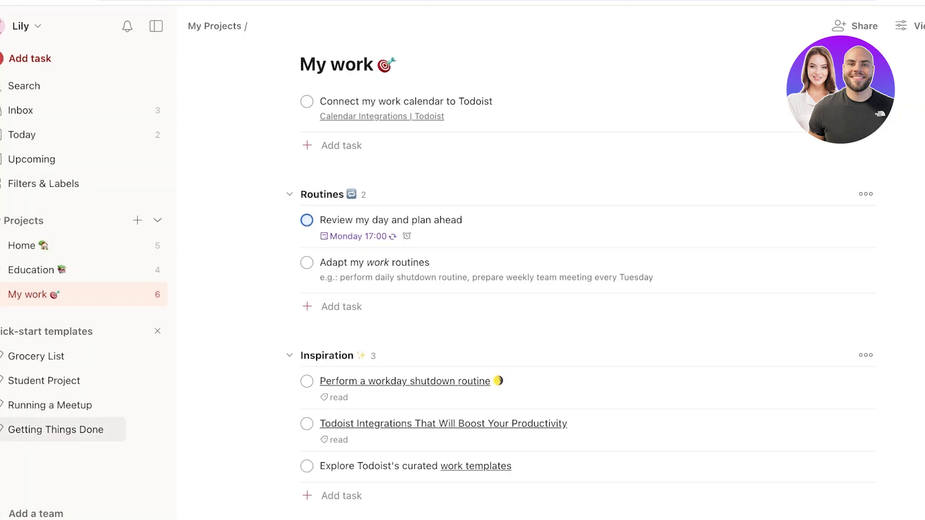
{"action": "left_click", "coordinate": [56, 430]}
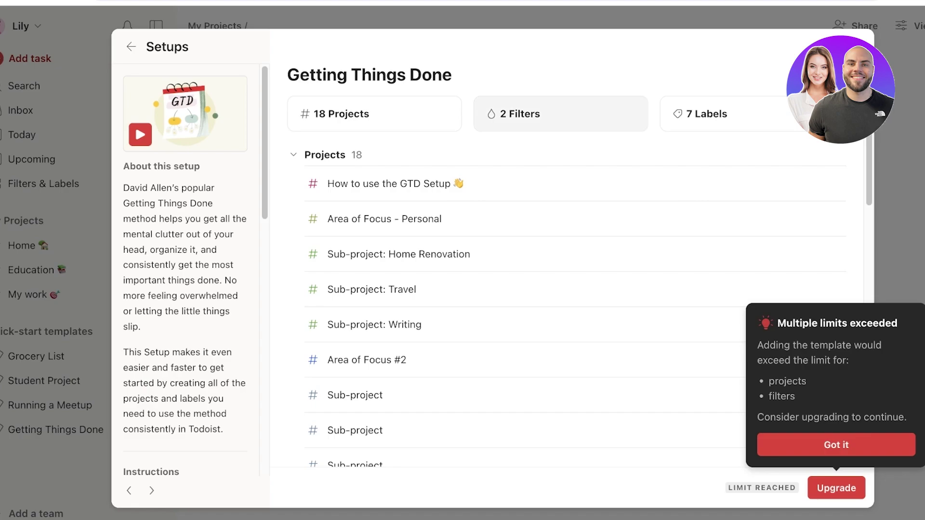
{"action": "key", "text": "Escape"}
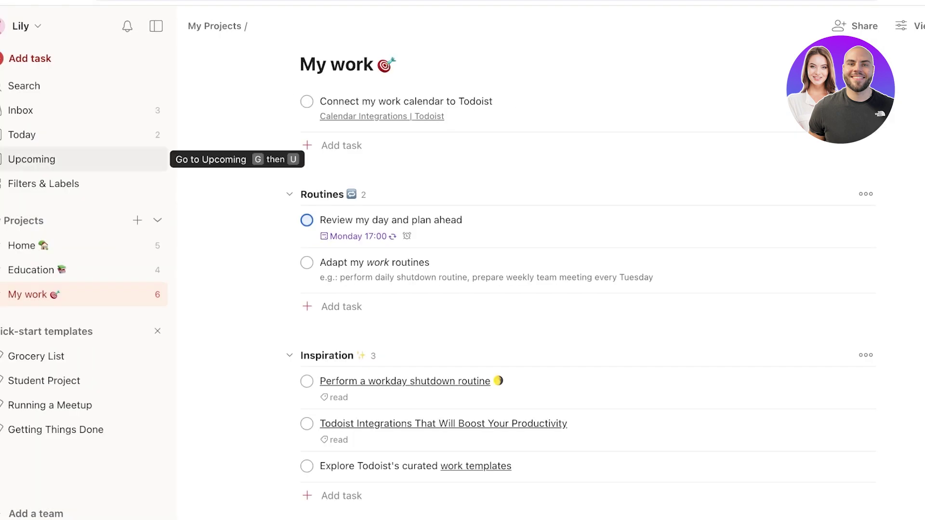
- Complete the exam review and download apps tasks in Today, then view the Inbox
{"action": "left_click", "coordinate": [73, 134]}
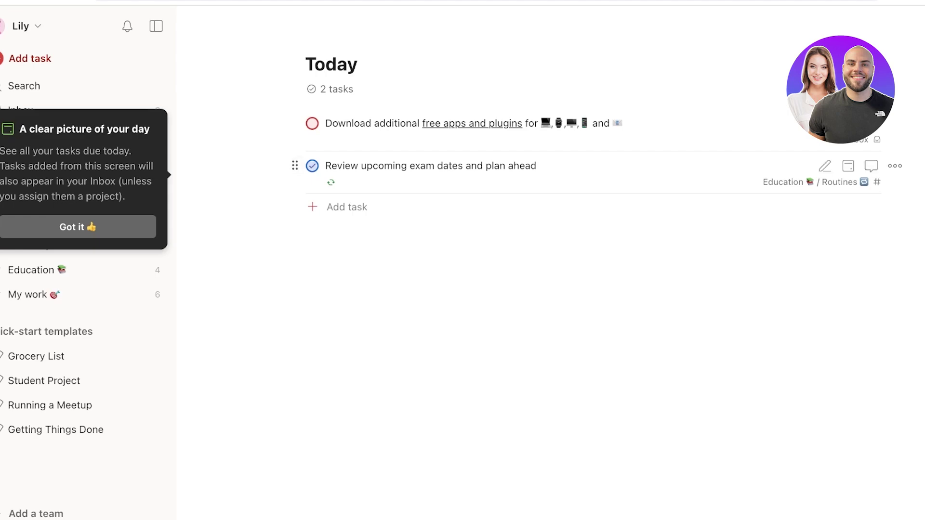
{"action": "left_click", "coordinate": [312, 166]}
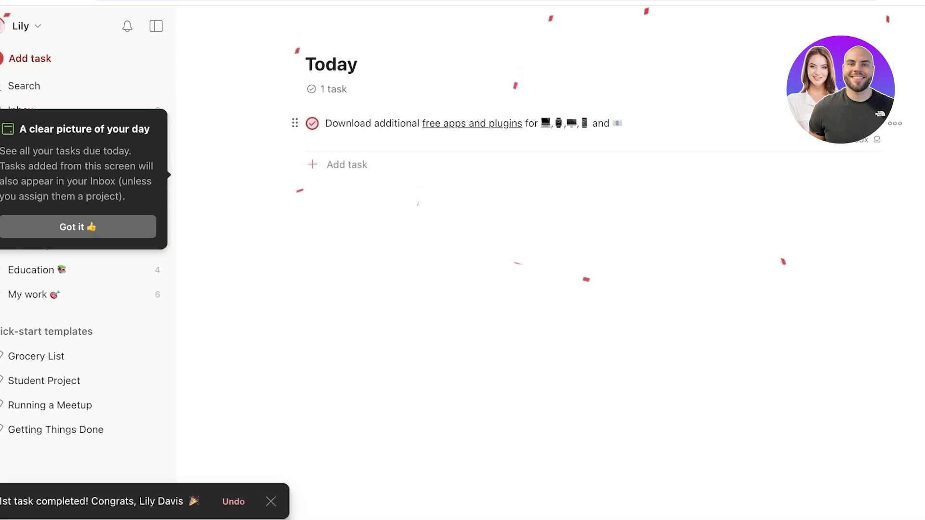
{"action": "left_click", "coordinate": [313, 123]}
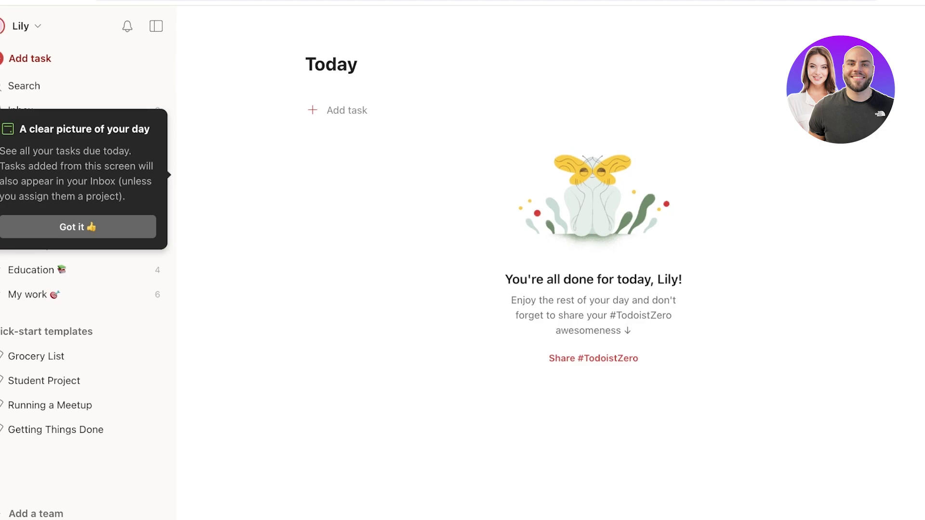
{"action": "left_click", "coordinate": [78, 227]}
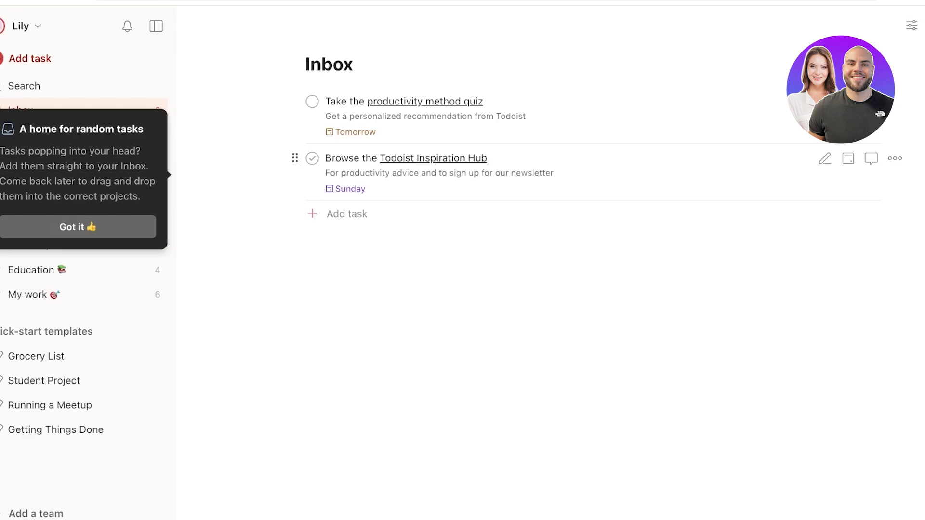
- Complete the 'Browse the Todoist Inspiration Hub' task and dismiss the Inbox tip
{"action": "left_click", "coordinate": [312, 158]}
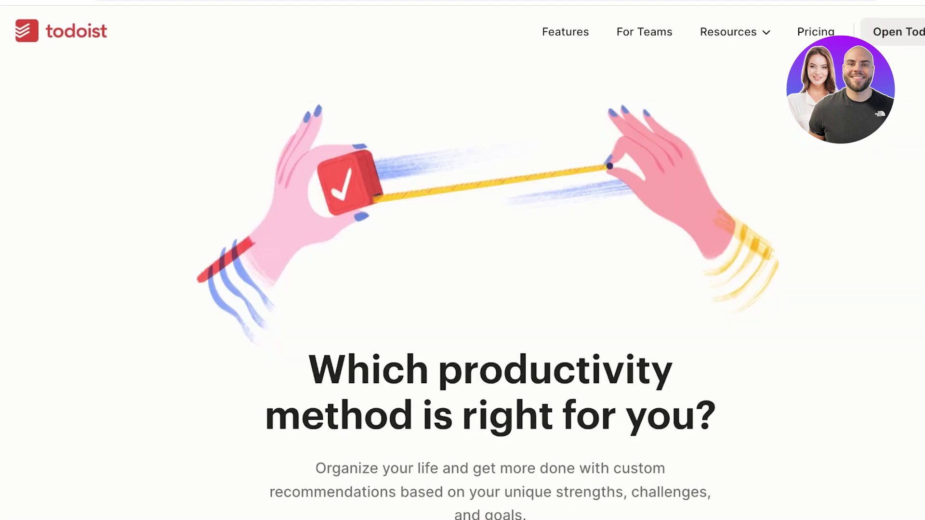
{"action": "scroll", "coordinate": [463, 289], "scroll_direction": "down", "scroll_amount": 3}
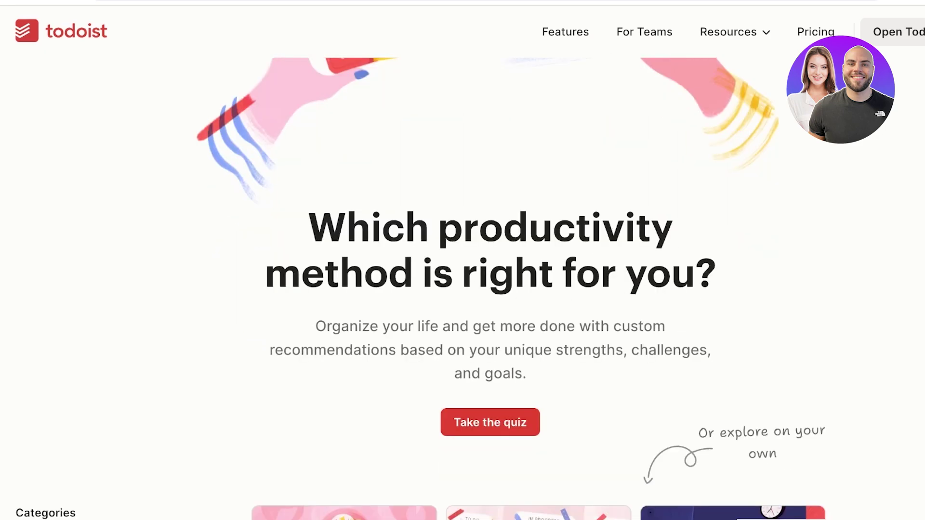
{"action": "scroll", "coordinate": [463, 289], "scroll_direction": "down", "scroll_amount": 3}
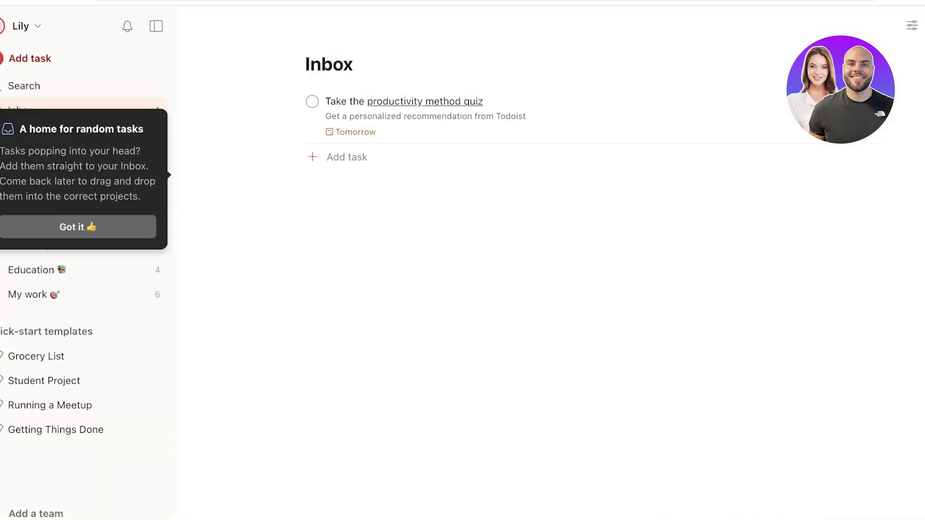
{"action": "left_click", "coordinate": [79, 227]}
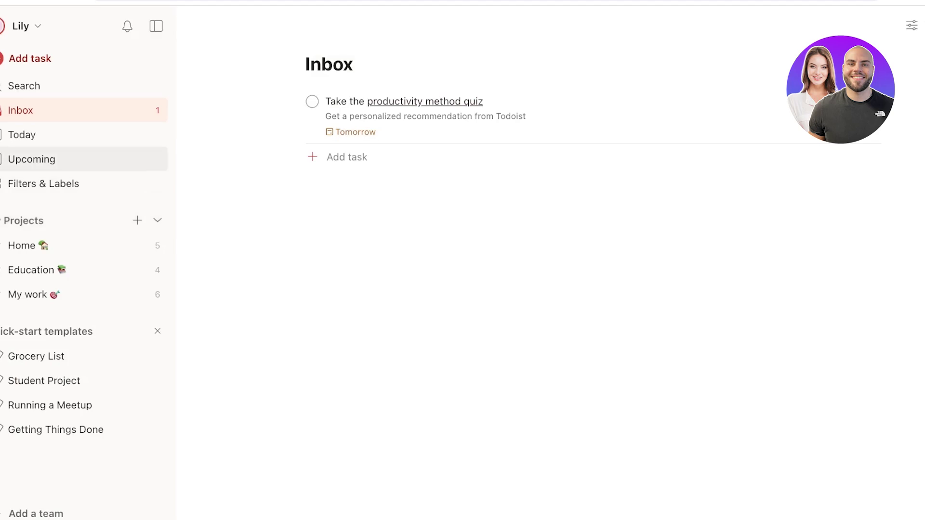
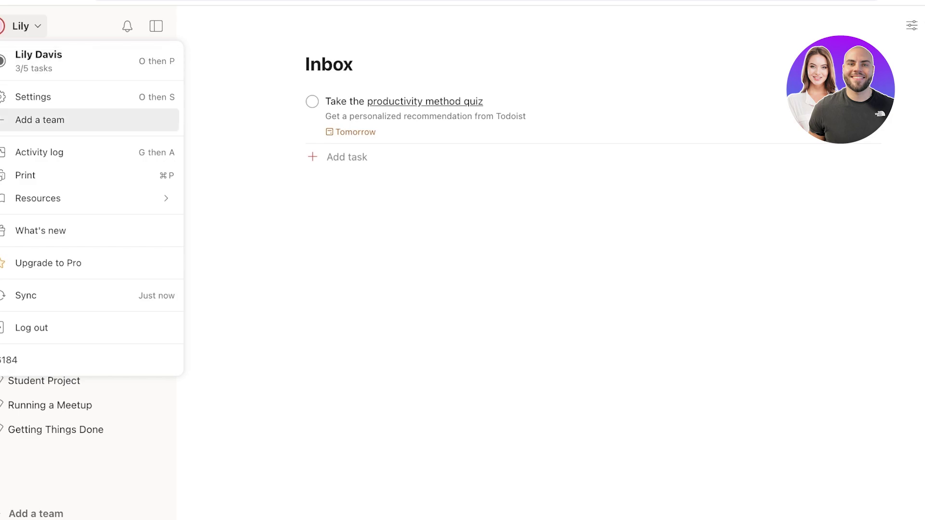
- Open Todoist Settings on the General page
{"action": "left_click", "coordinate": [32, 97]}
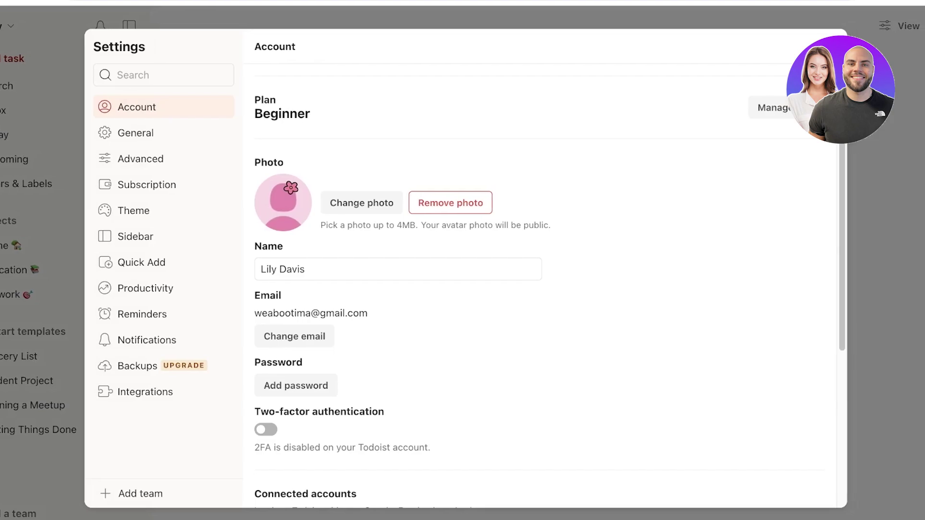
{"action": "scroll", "coordinate": [544, 289], "scroll_direction": "down", "scroll_amount": 5}
{"action": "scroll", "coordinate": [544, 289], "scroll_direction": "up", "scroll_amount": 5}
{"action": "left_click", "coordinate": [135, 133]}
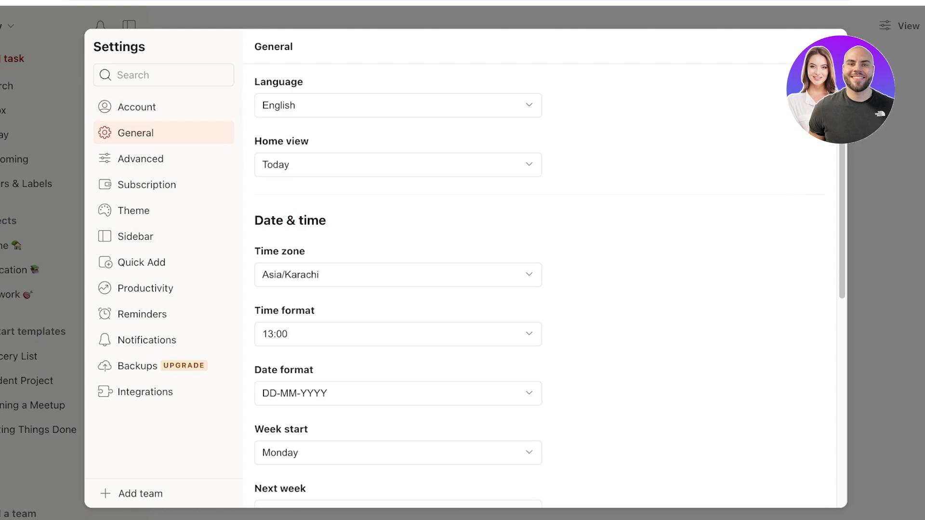
{"action": "scroll", "coordinate": [545, 290], "scroll_direction": "down", "scroll_amount": 3}
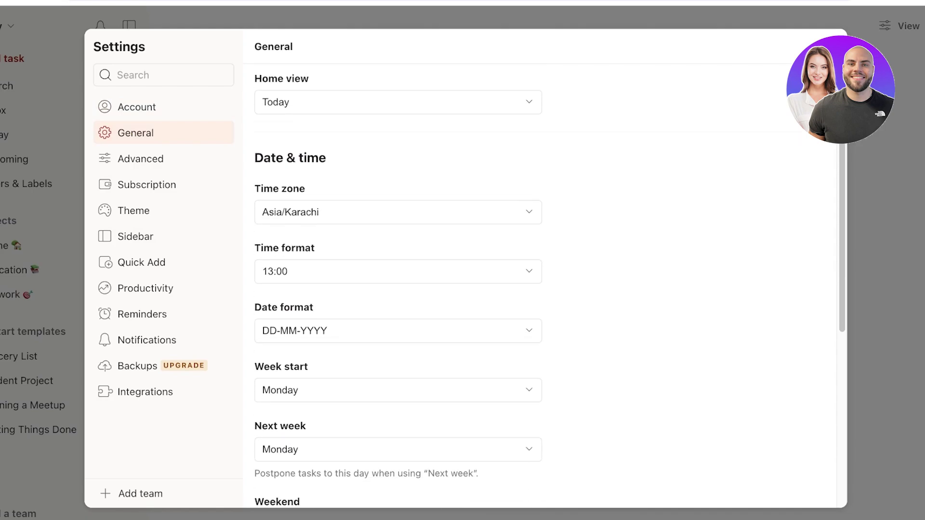
- Set the time format to 1:00pm and save the General settings
{"action": "key", "text": "Down"}
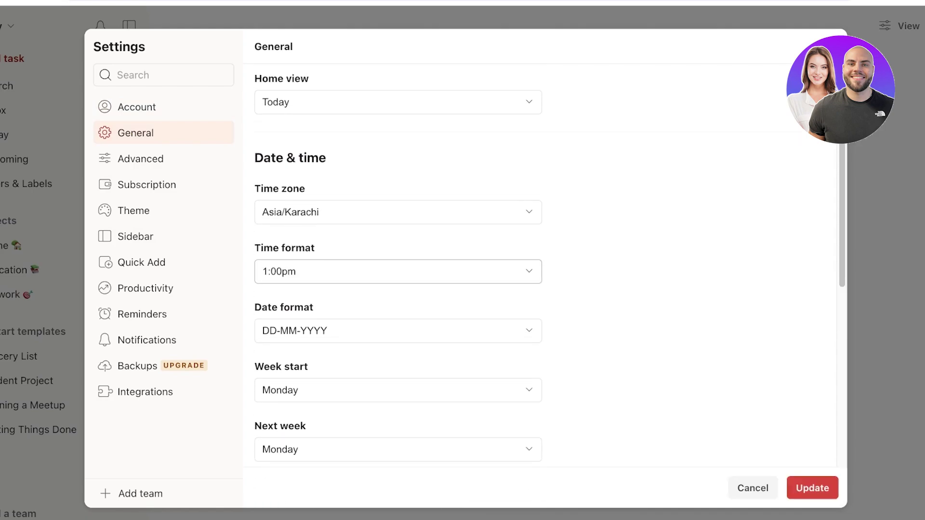
{"action": "scroll", "coordinate": [545, 289], "scroll_direction": "down", "scroll_amount": 8}
{"action": "scroll", "coordinate": [544, 289], "scroll_direction": "up", "scroll_amount": 8}
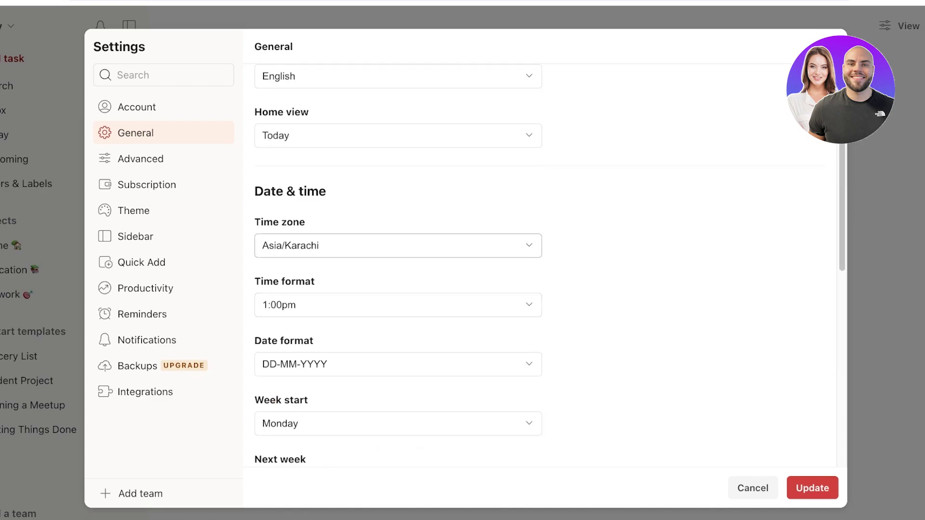
{"action": "scroll", "coordinate": [544, 268], "scroll_direction": "down", "scroll_amount": 2}
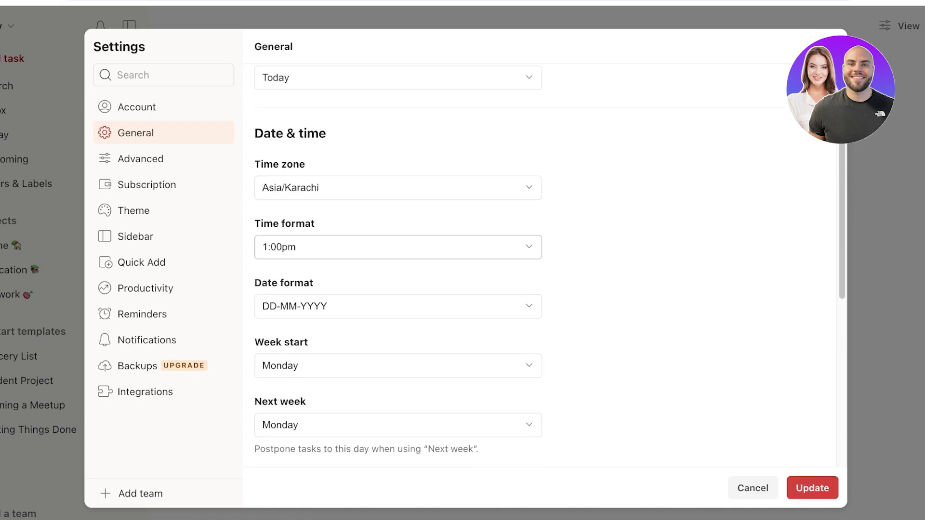
{"action": "key", "text": "Down"}
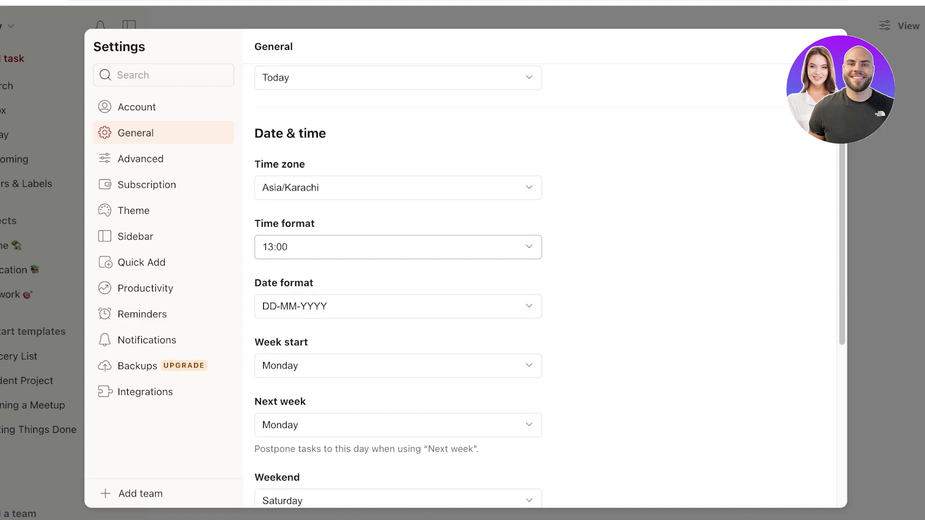
{"action": "key", "text": "Up"}
{"action": "scroll", "coordinate": [544, 265], "scroll_direction": "down", "scroll_amount": 4}
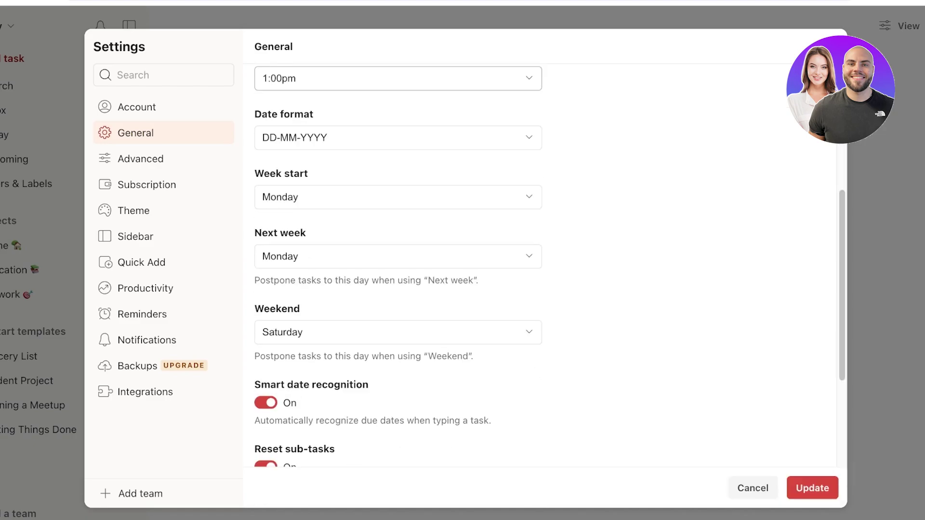
{"action": "left_click", "coordinate": [398, 197]}
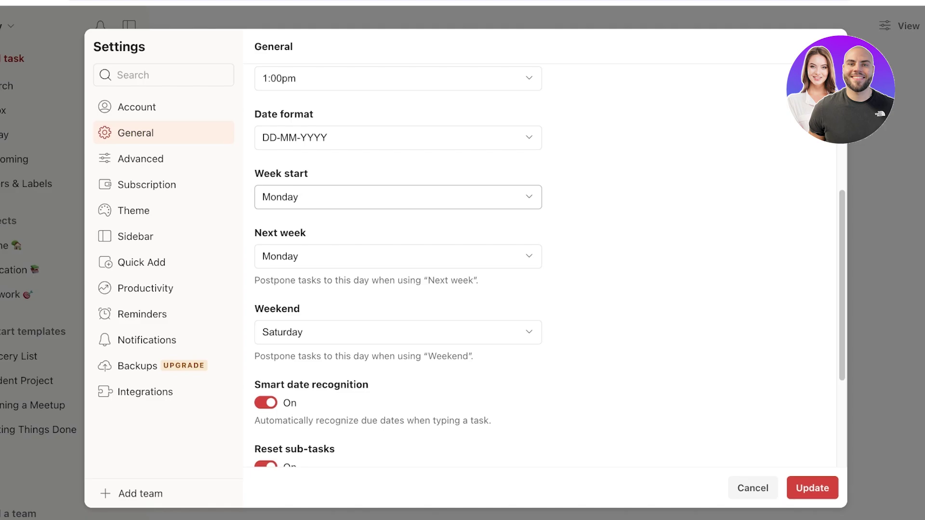
{"action": "scroll", "coordinate": [539, 265], "scroll_direction": "down", "scroll_amount": 3}
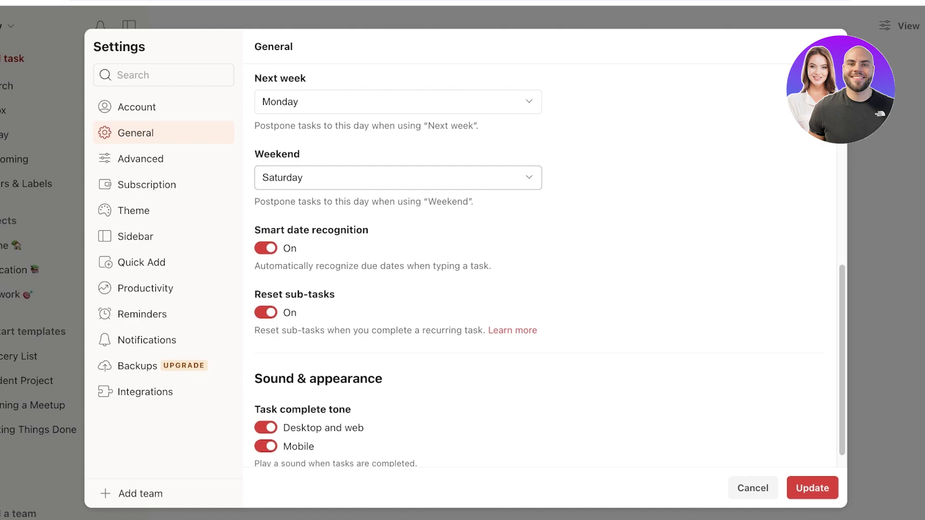
{"action": "scroll", "coordinate": [398, 169], "scroll_direction": "down", "scroll_amount": 1}
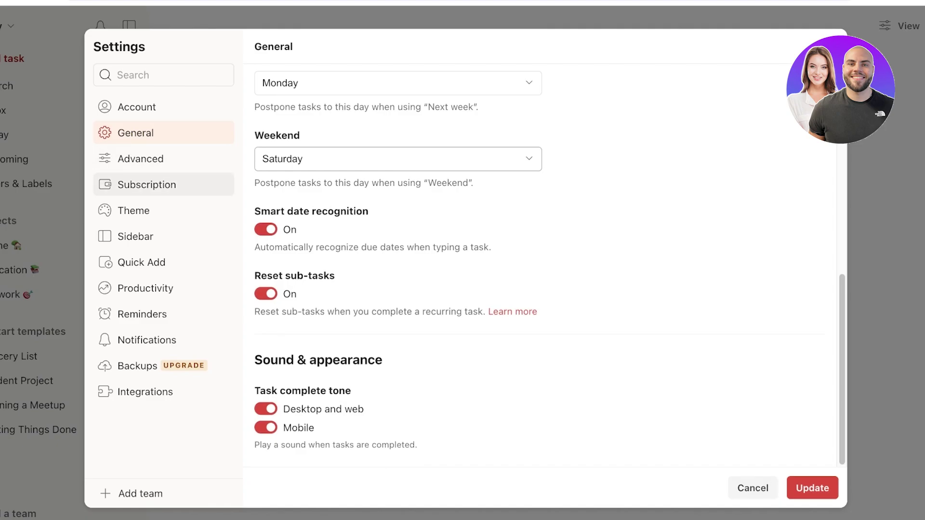
{"action": "scroll", "coordinate": [398, 265], "scroll_direction": "up", "scroll_amount": 10}
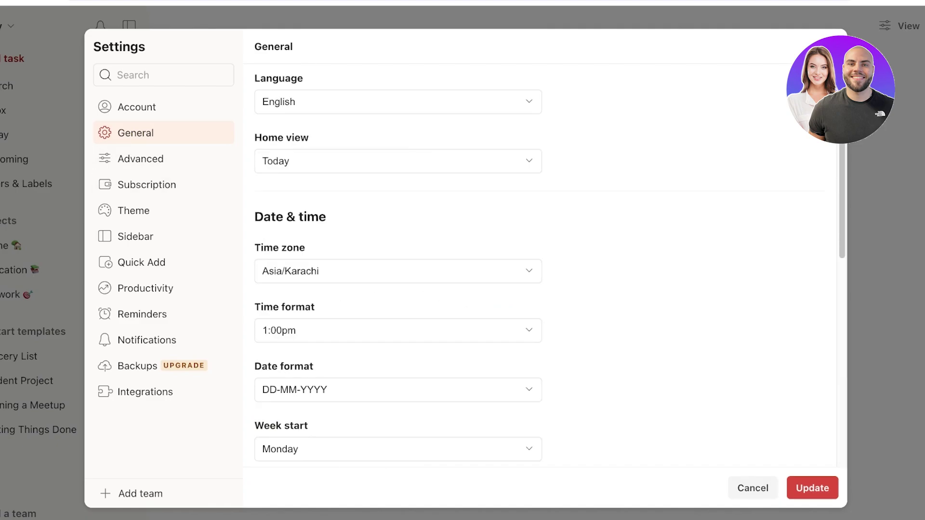
{"action": "key", "text": "Return"}
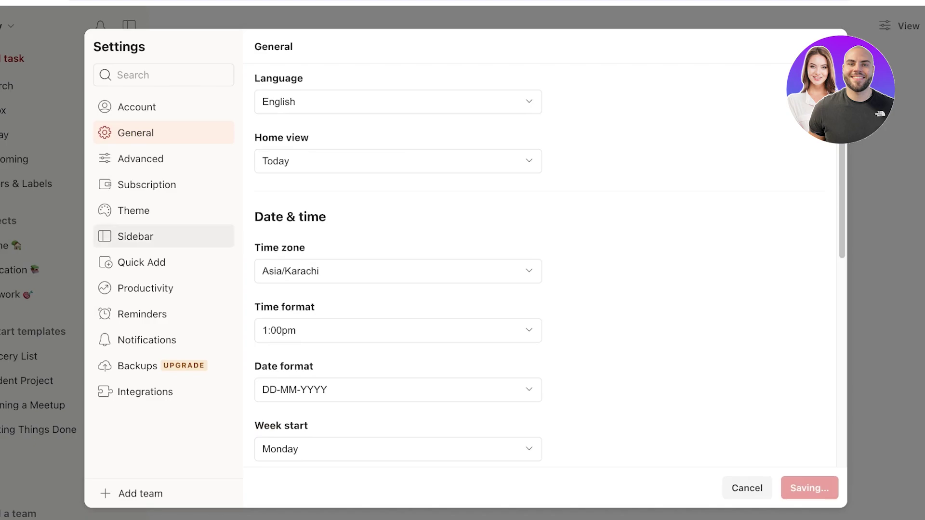
- Go to the Theme page from the Advanced settings section
{"action": "left_click", "coordinate": [140, 159]}
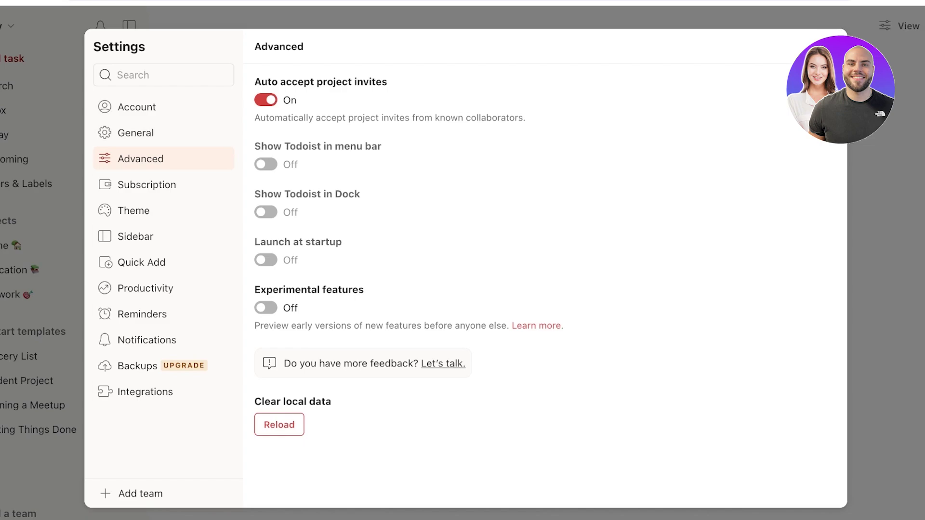
{"action": "left_click", "coordinate": [133, 211]}
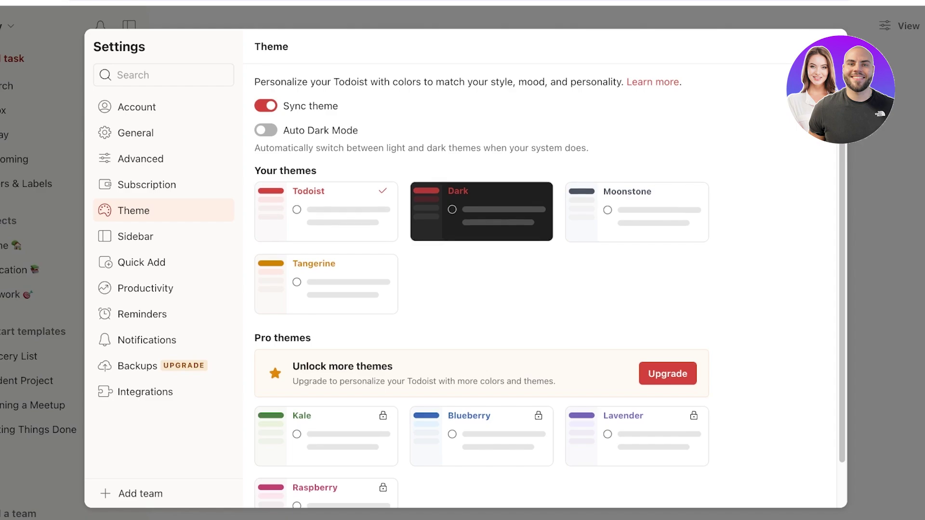
- Preview the Tangerine, Dark and Todoist themes, then apply and save Moonstone
{"action": "left_click", "coordinate": [636, 212]}
{"action": "left_click", "coordinate": [326, 282]}
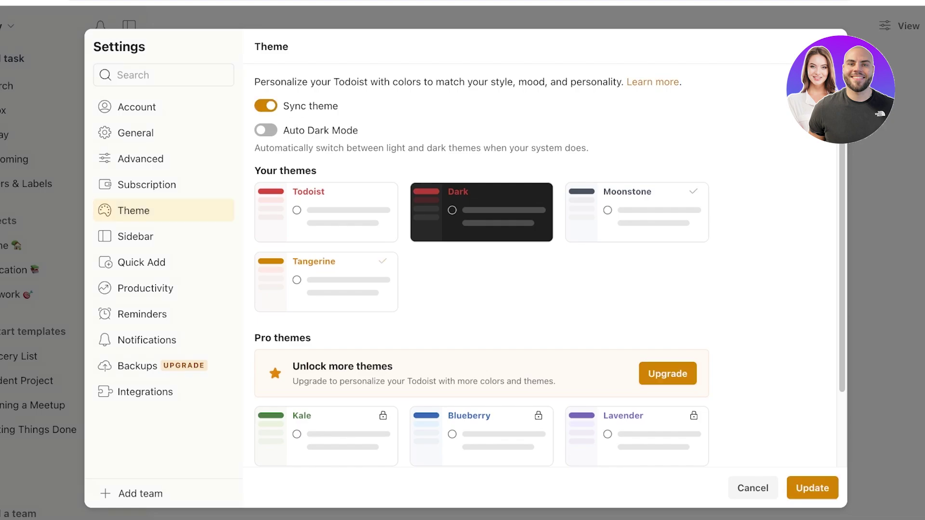
{"action": "scroll", "coordinate": [482, 289], "scroll_direction": "down", "scroll_amount": 2}
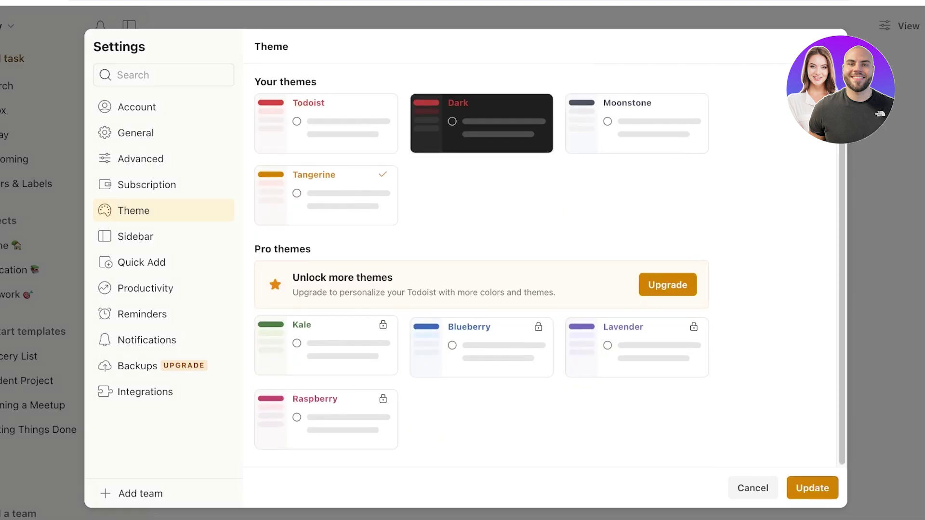
{"action": "scroll", "coordinate": [482, 289], "scroll_direction": "up", "scroll_amount": 2}
{"action": "left_click", "coordinate": [482, 210]}
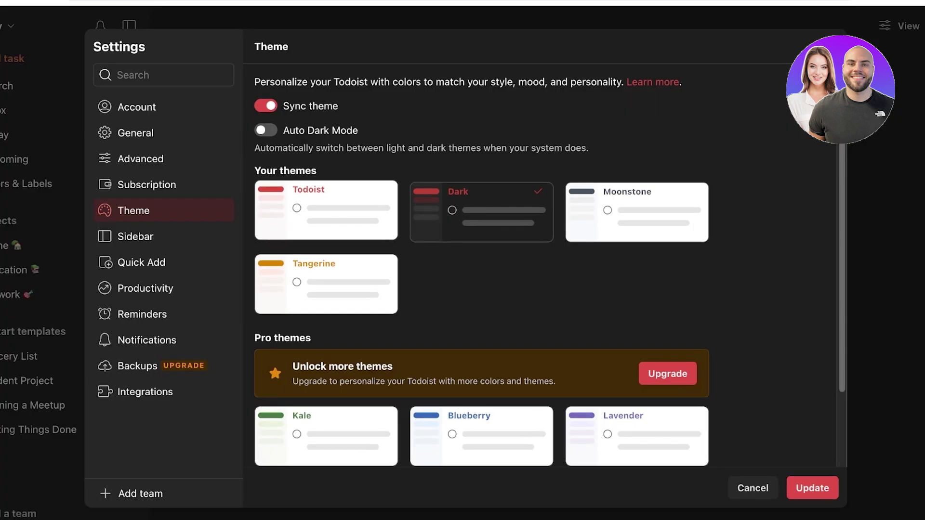
{"action": "left_click", "coordinate": [326, 210]}
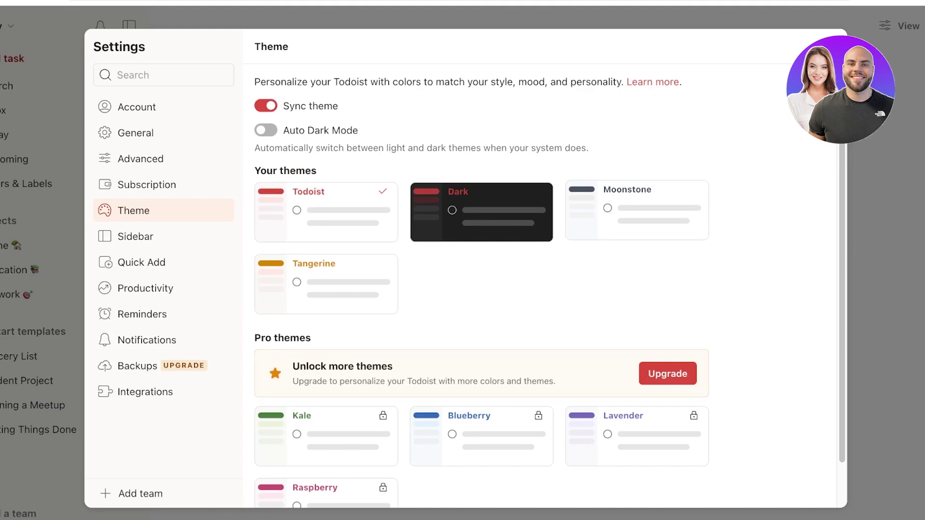
{"action": "left_click", "coordinate": [637, 210]}
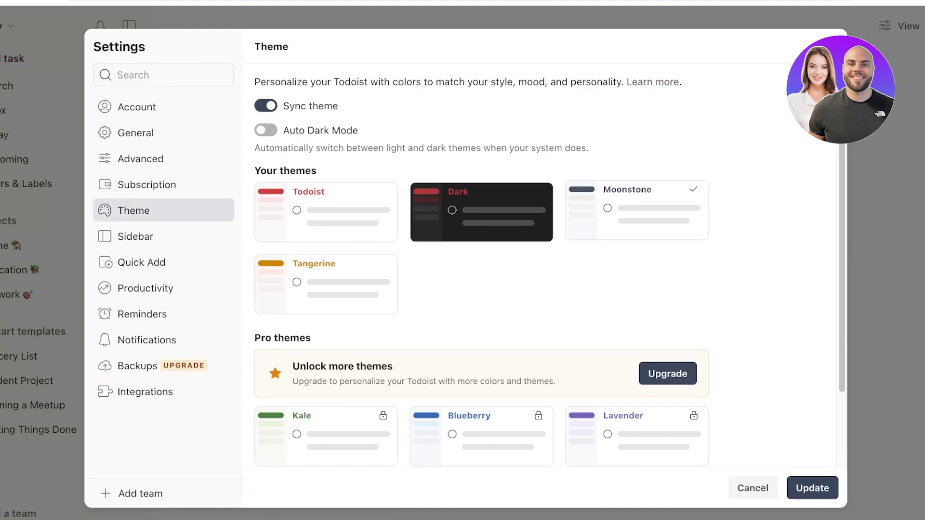
{"action": "left_click", "coordinate": [813, 488]}
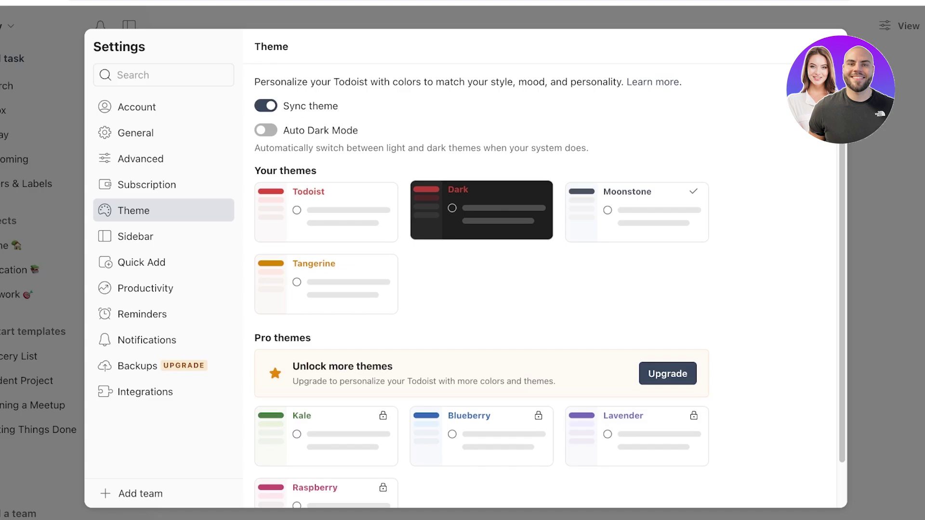
{"action": "left_click", "coordinate": [136, 236]}
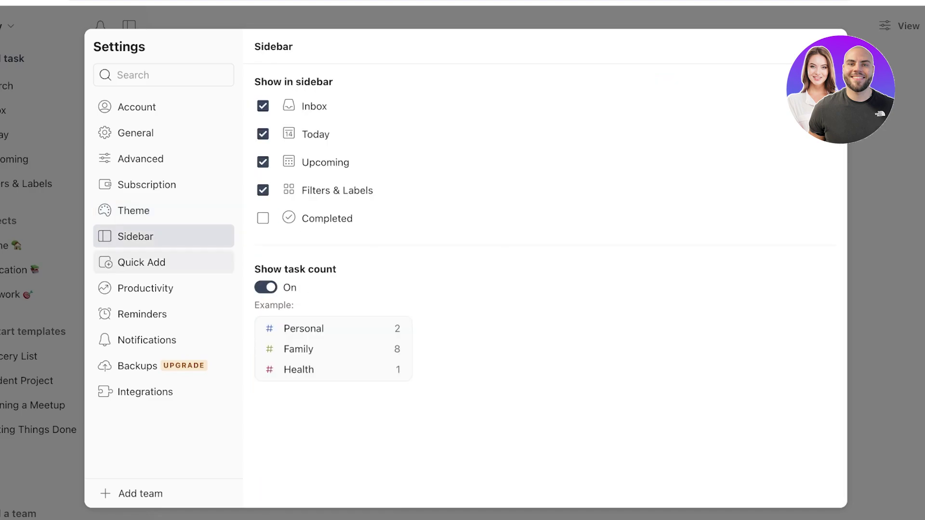
- Add Labels to the Quick Add task actions, save it, then go to Productivity
{"action": "left_click", "coordinate": [141, 262]}
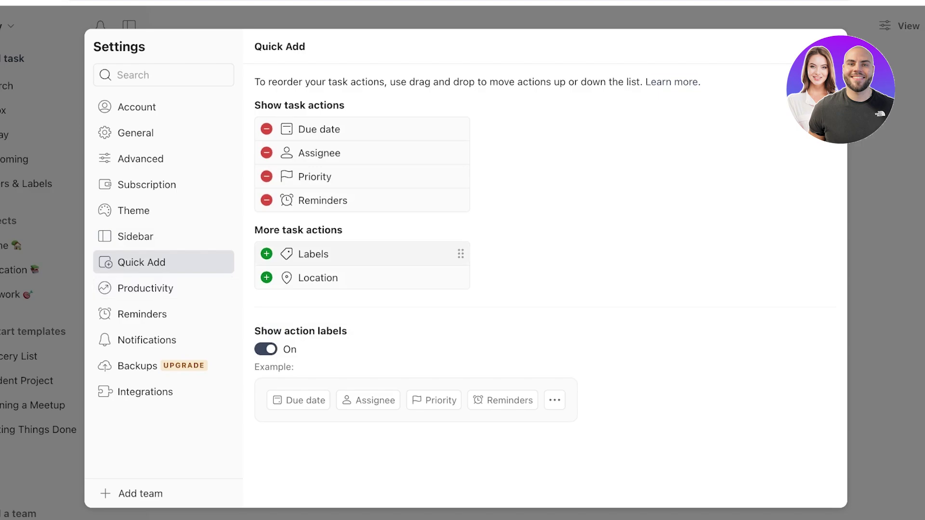
{"action": "left_click", "coordinate": [267, 254]}
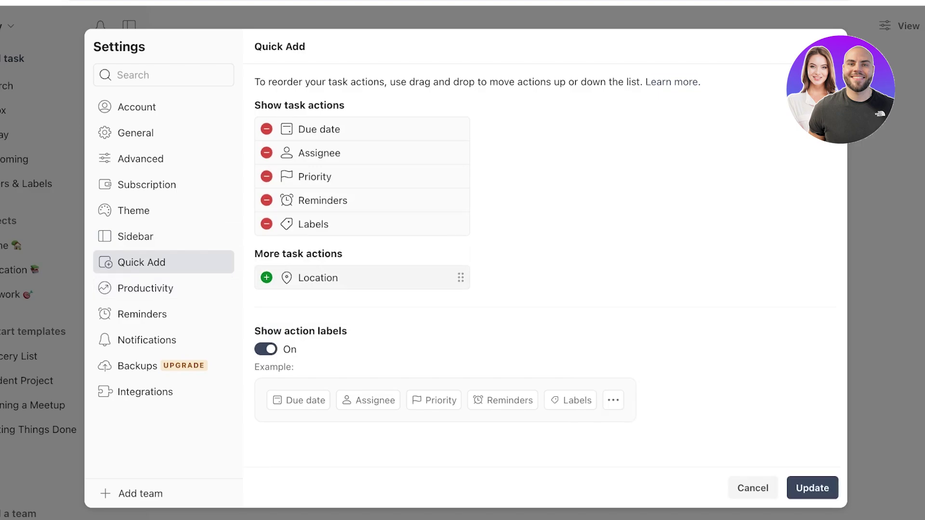
{"action": "left_click", "coordinate": [144, 288]}
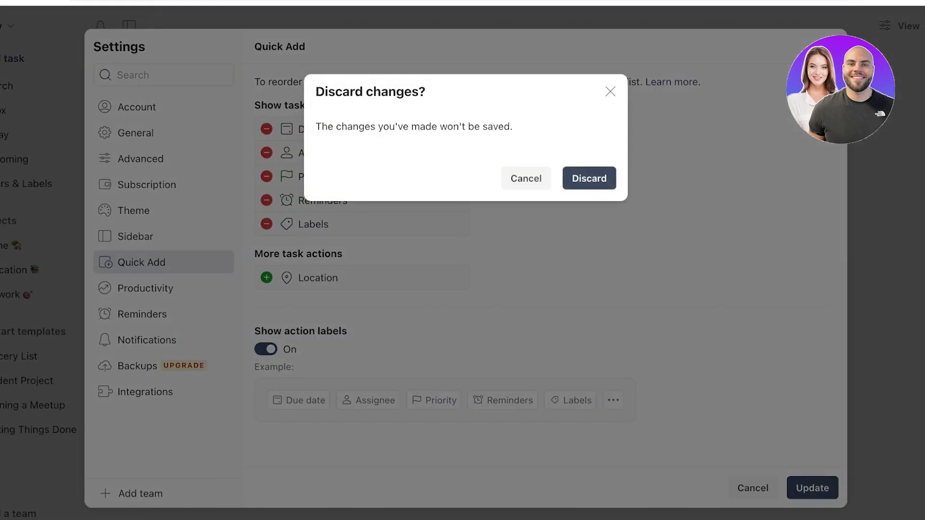
{"action": "left_click", "coordinate": [526, 178]}
{"action": "left_click", "coordinate": [813, 488]}
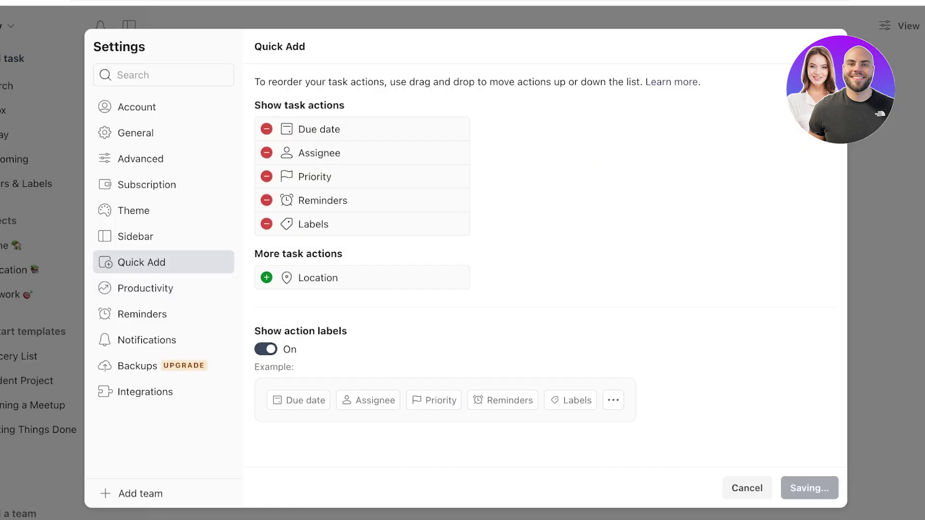
{"action": "left_click", "coordinate": [145, 288]}
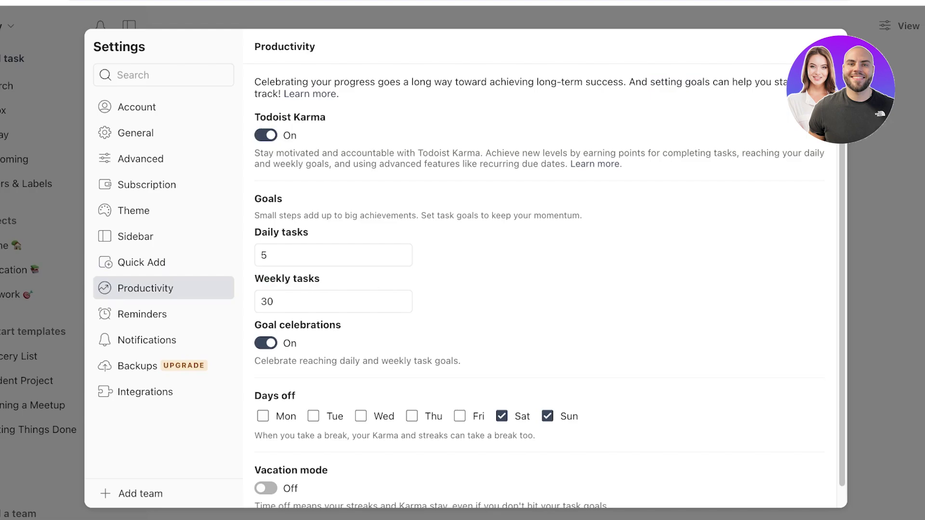
- Uncheck Saturday and Sunday as days off, save, then view Reminders settings
{"action": "left_click", "coordinate": [265, 256]}
{"action": "left_click", "coordinate": [270, 301]}
{"action": "left_click", "coordinate": [502, 416]}
{"action": "left_click", "coordinate": [548, 416]}
{"action": "scroll", "coordinate": [547, 416], "scroll_direction": "down", "scroll_amount": 1}
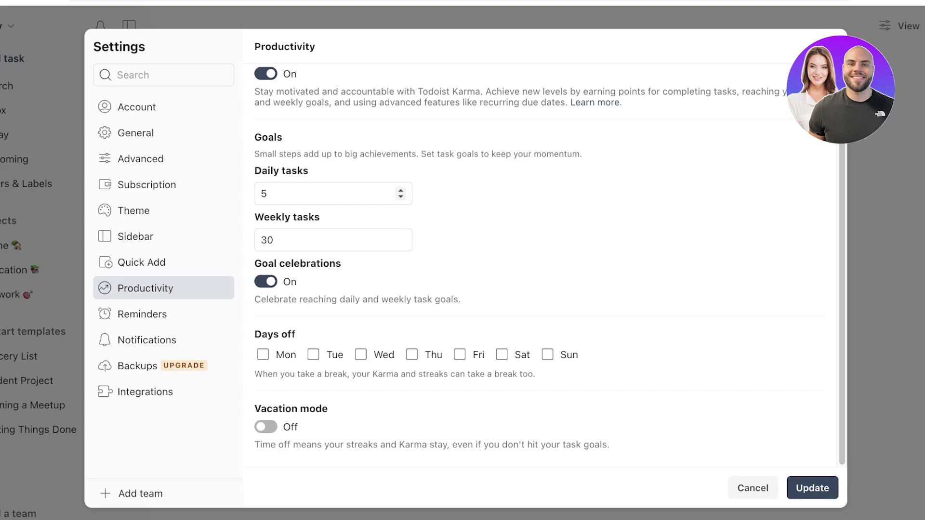
{"action": "scroll", "coordinate": [337, 217], "scroll_direction": "up", "scroll_amount": 1}
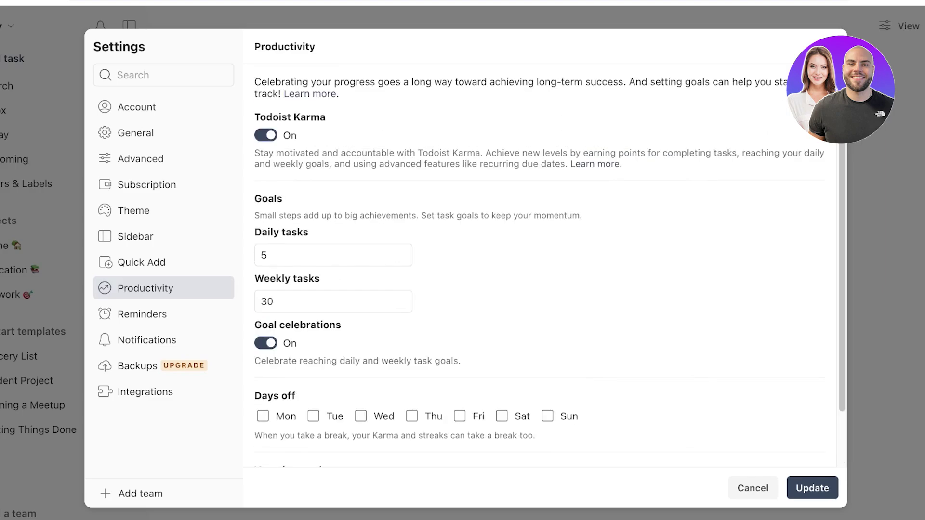
{"action": "left_click_drag", "start_coordinate": [255, 215], "coordinate": [454, 216]}
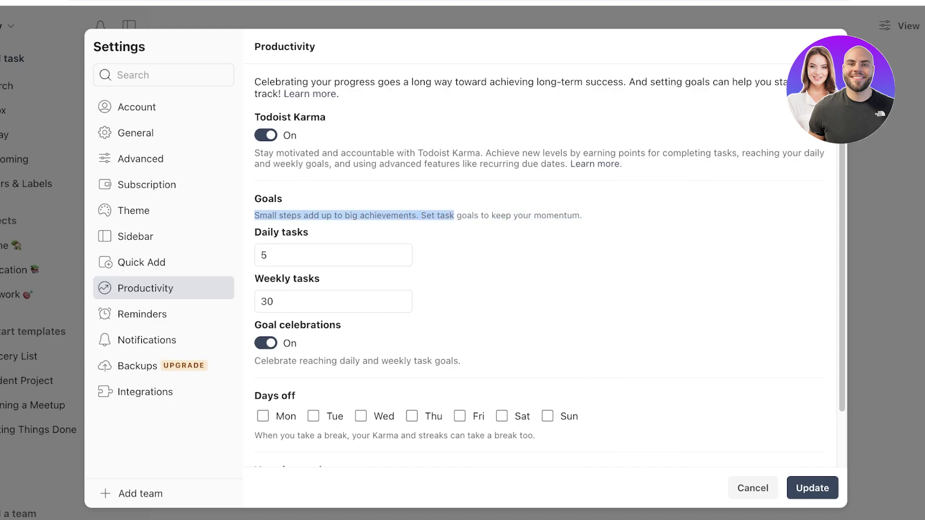
{"action": "key", "text": "Return"}
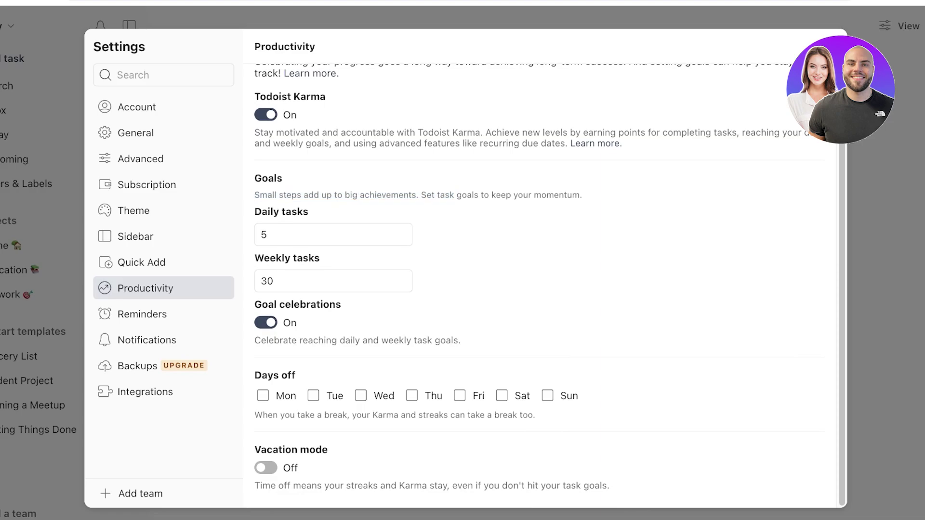
{"action": "left_click", "coordinate": [142, 314]}
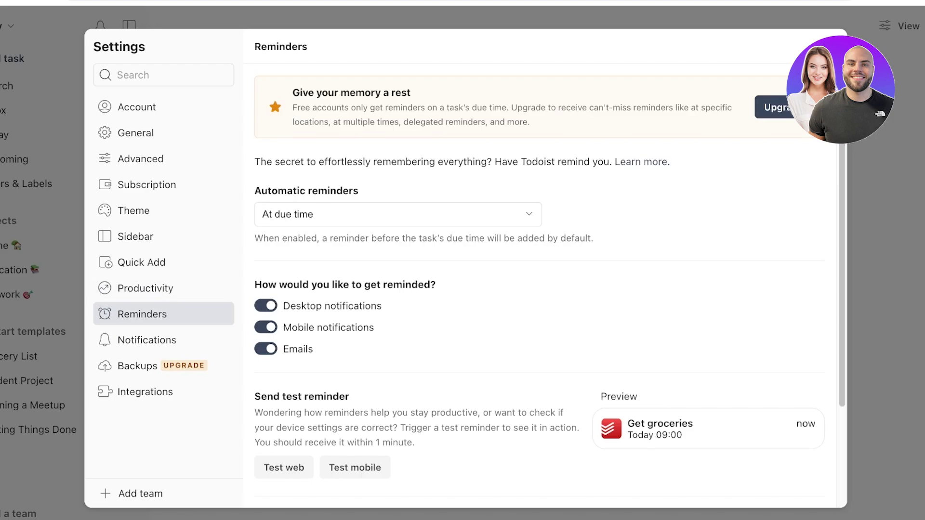
- Close Settings and complete the 'Take the productivity method quiz' task
{"action": "scroll", "coordinate": [540, 289], "scroll_direction": "down", "scroll_amount": 3}
{"action": "scroll", "coordinate": [540, 290], "scroll_direction": "up", "scroll_amount": 3}
{"action": "key", "text": "Escape"}
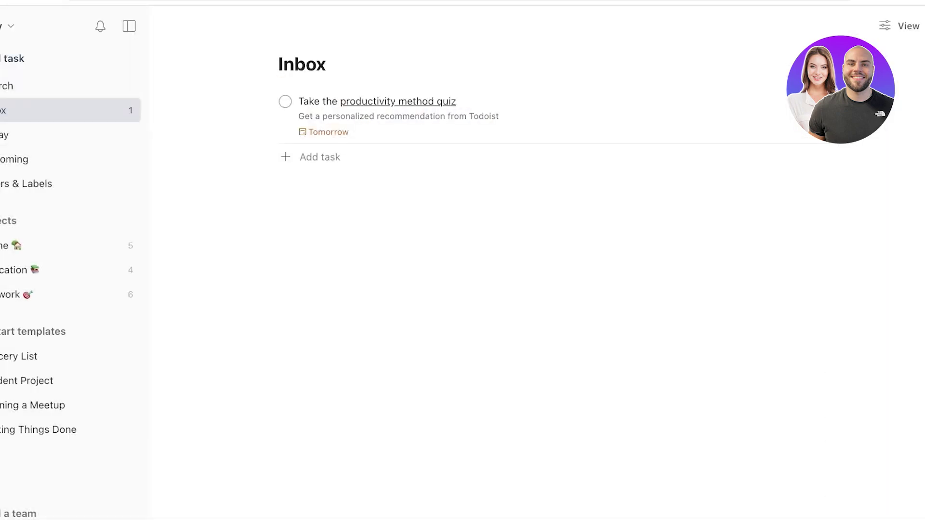
{"action": "key", "text": "e"}
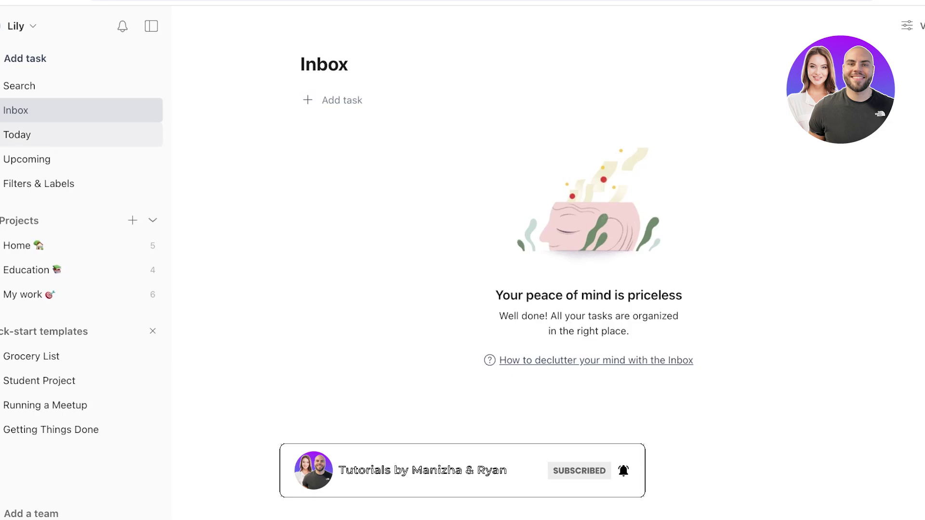
- Open the Home project and review its Routines and Inspiration sections, leaving names unchanged
{"action": "left_click", "coordinate": [19, 220]}
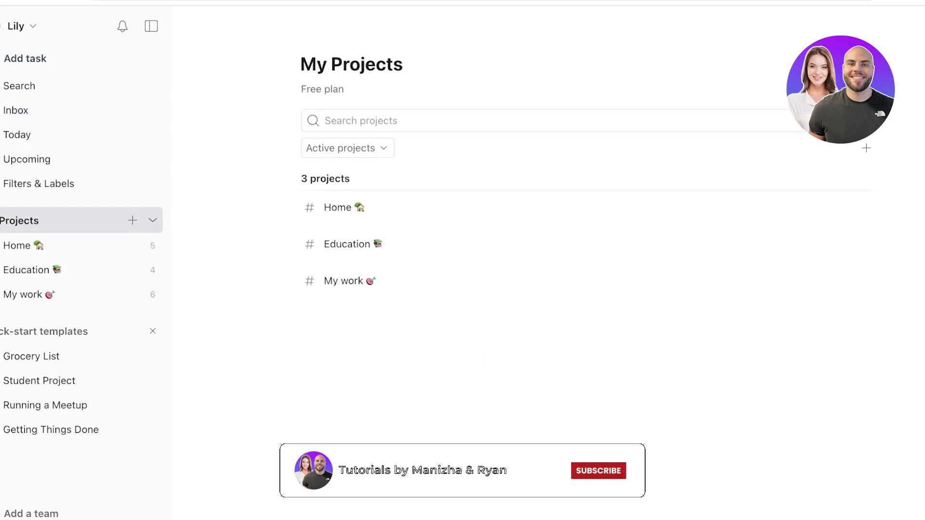
{"action": "left_click", "coordinate": [20, 245]}
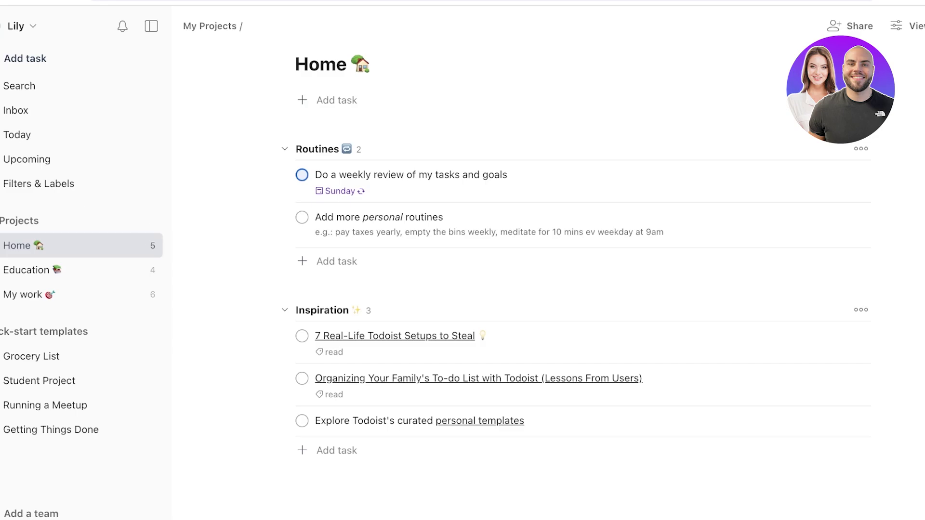
{"action": "left_click", "coordinate": [317, 149]}
{"action": "scroll", "coordinate": [302, 433], "scroll_direction": "down", "scroll_amount": 2}
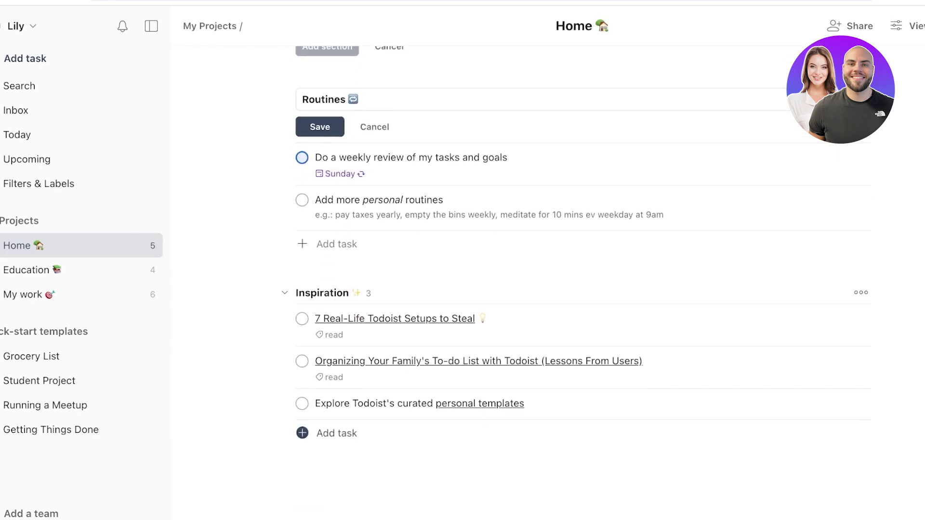
{"action": "left_click", "coordinate": [303, 433]}
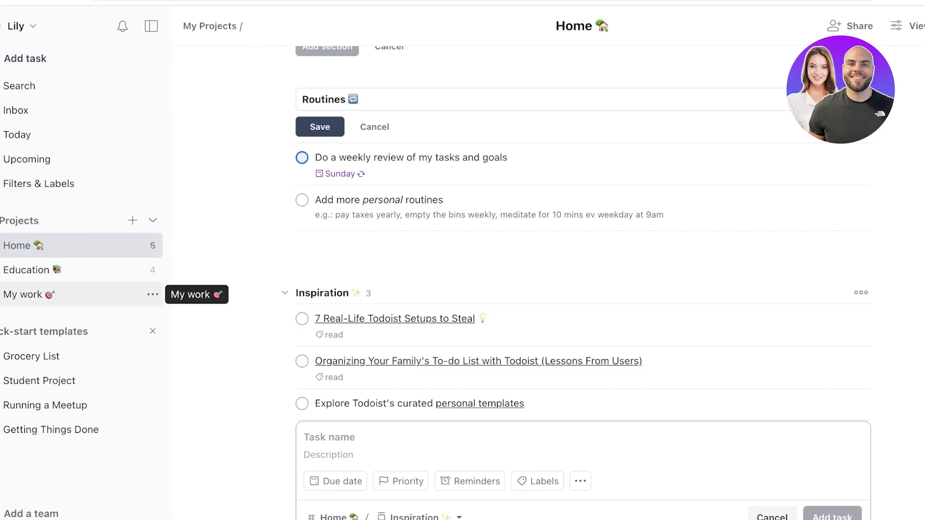
{"action": "scroll", "coordinate": [531, 289], "scroll_direction": "up", "scroll_amount": 3}
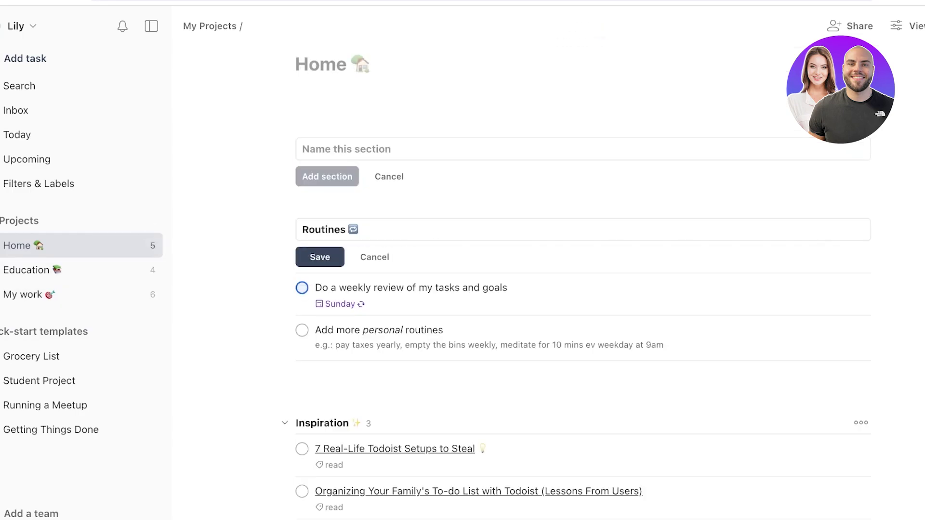
{"action": "key", "text": "Escape"}
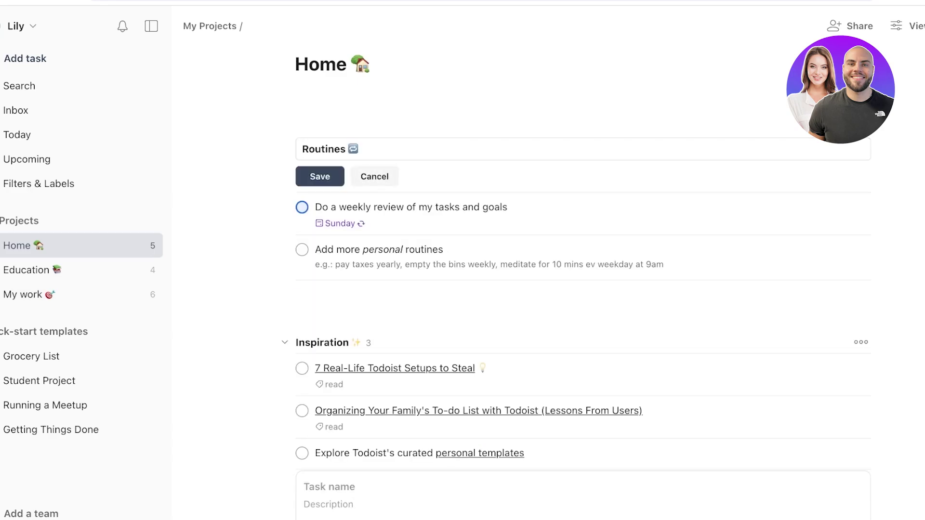
{"action": "key", "text": "Return"}
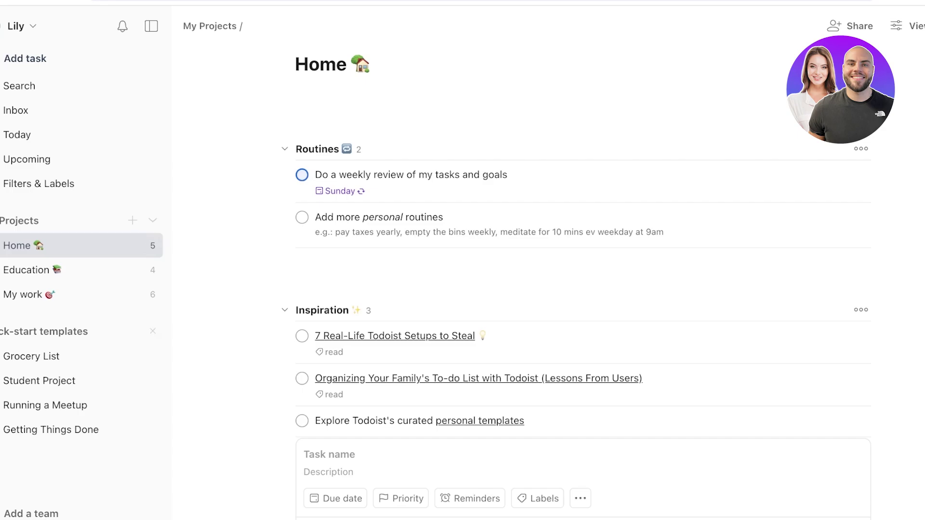
{"action": "scroll", "coordinate": [579, 290], "scroll_direction": "down", "scroll_amount": 2}
{"action": "scroll", "coordinate": [578, 290], "scroll_direction": "down", "scroll_amount": 2}
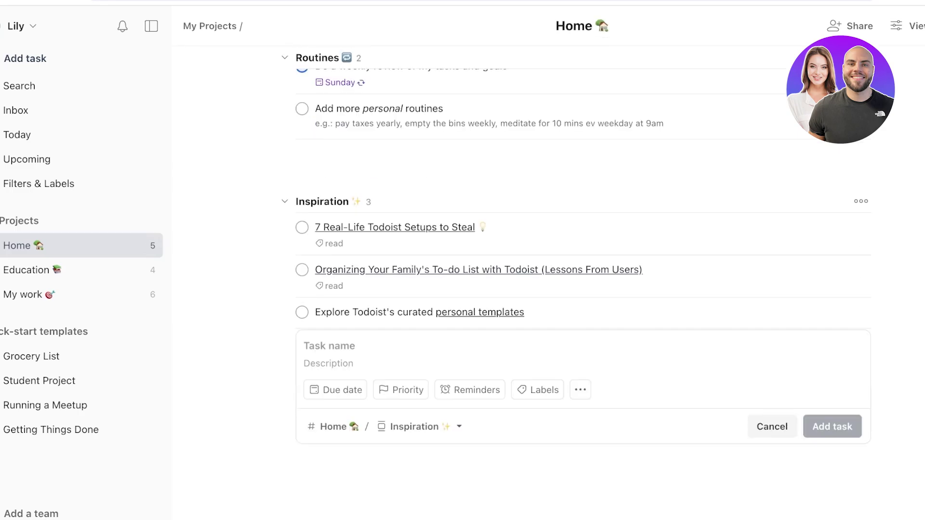
{"action": "scroll", "coordinate": [578, 289], "scroll_direction": "up", "scroll_amount": 4}
- Permanently delete the Home project, keeping the Inspiration section untouched beforehand
{"action": "left_click", "coordinate": [861, 310]}
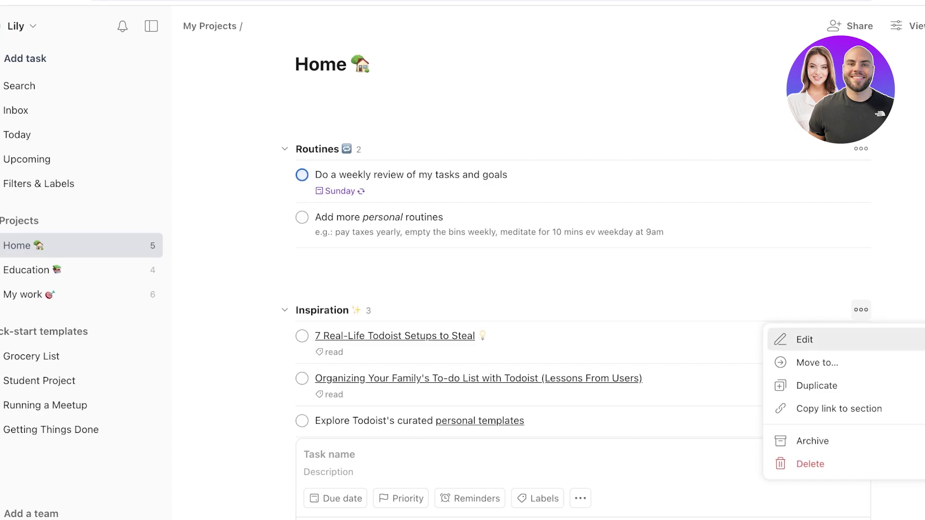
{"action": "left_click", "coordinate": [791, 463]}
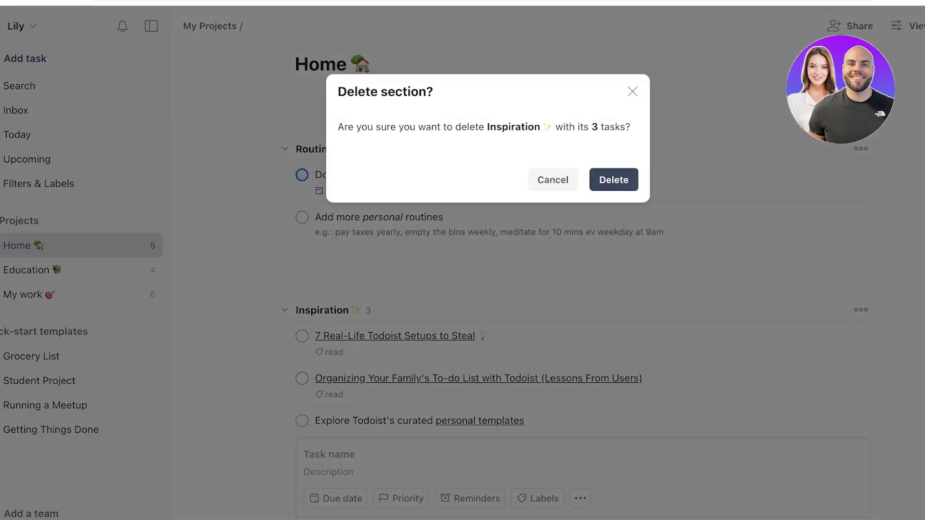
{"action": "key", "text": "Escape"}
{"action": "left_click", "coordinate": [153, 246]}
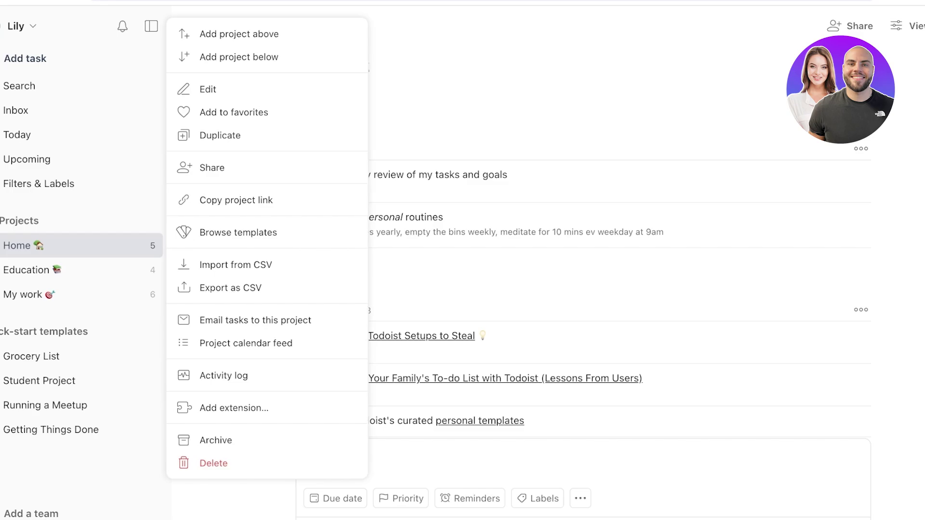
{"action": "key", "text": "Return"}
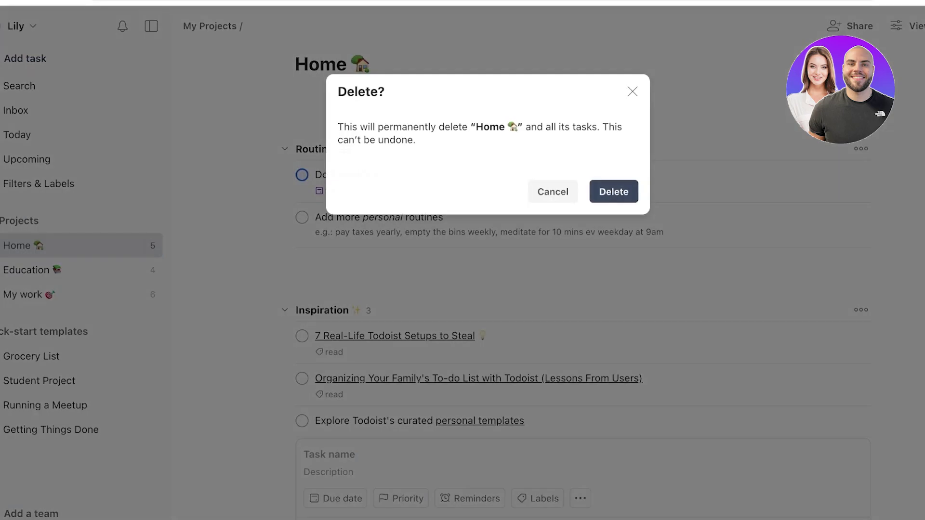
{"action": "key", "text": "Return"}
- Delete the Education and My work projects, confirming each deletion
{"action": "left_click", "coordinate": [29, 245]}
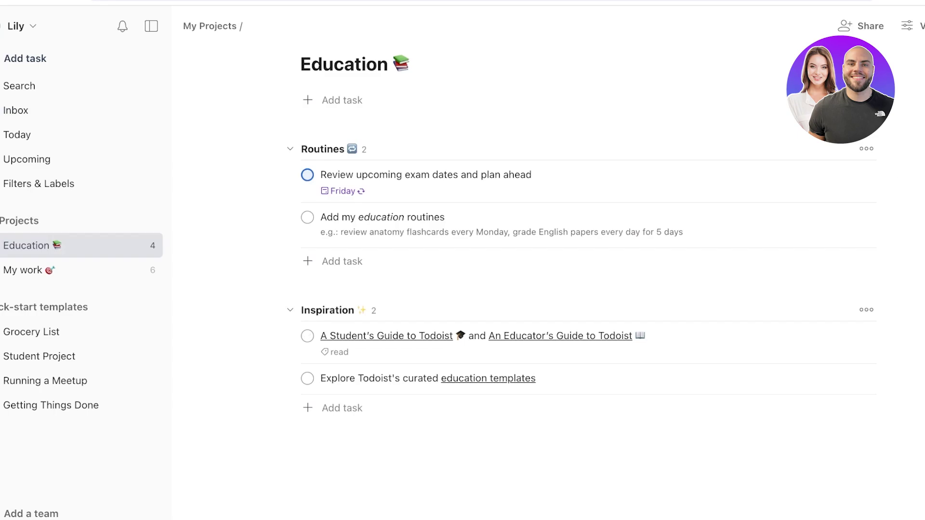
{"action": "left_click", "coordinate": [153, 245]}
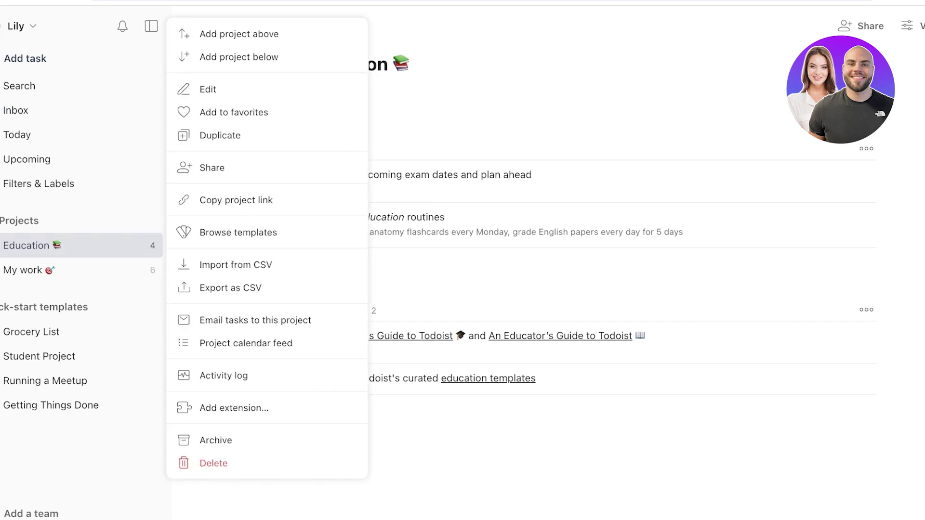
{"action": "left_click", "coordinate": [214, 463]}
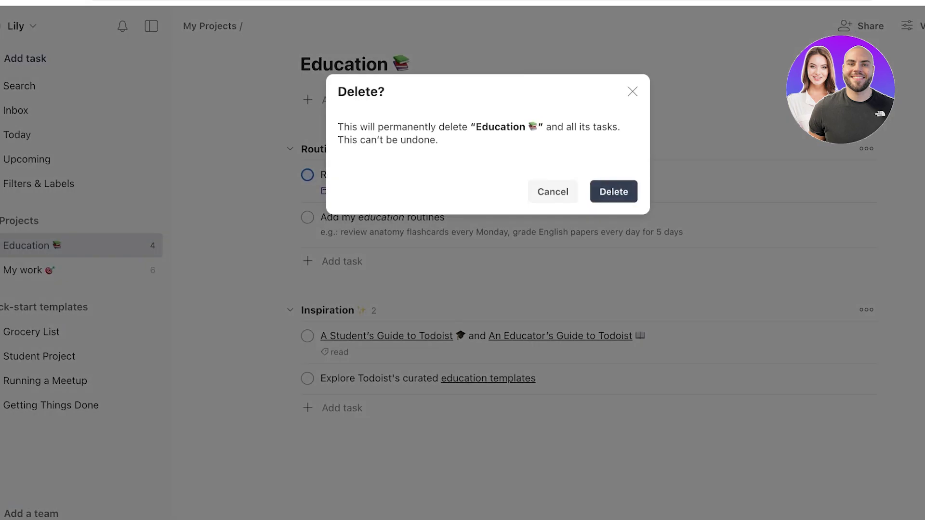
{"action": "left_click", "coordinate": [613, 191]}
{"action": "left_click", "coordinate": [29, 246]}
{"action": "left_click", "coordinate": [153, 246]}
{"action": "left_click", "coordinate": [207, 463]}
{"action": "key", "text": "Return"}
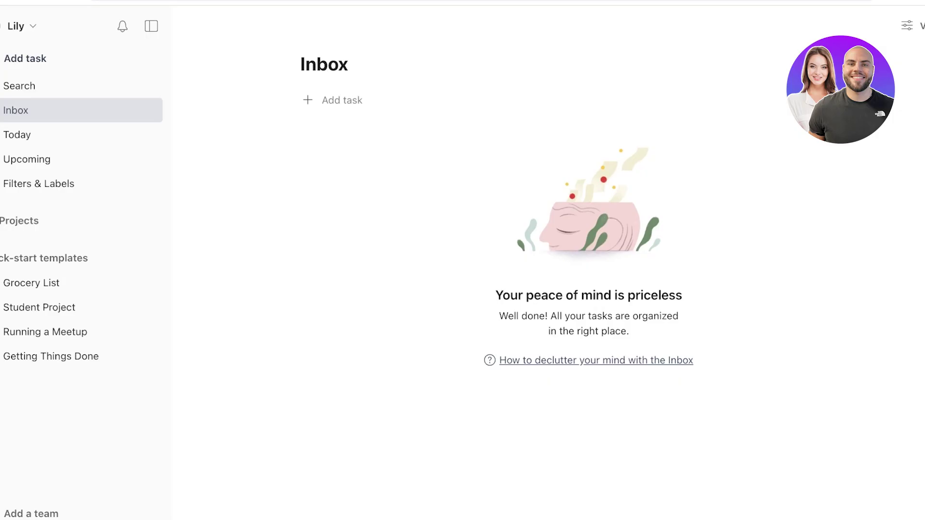
{"action": "left_click", "coordinate": [132, 220]}
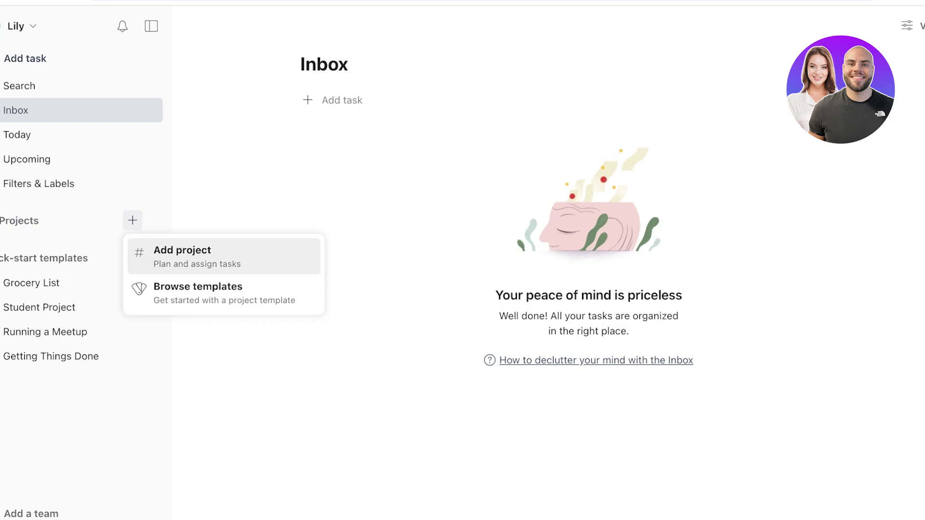
{"action": "left_click", "coordinate": [198, 293]}
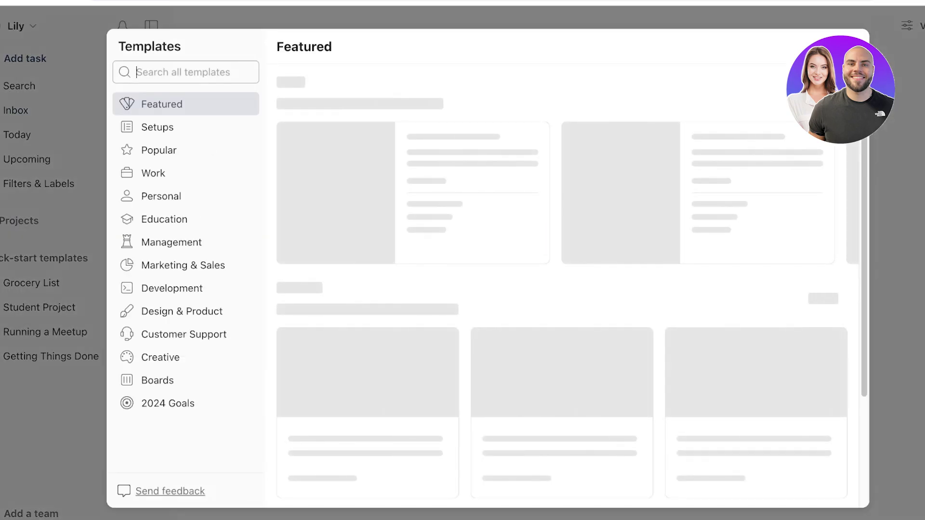
{"action": "scroll", "coordinate": [562, 284], "scroll_direction": "down", "scroll_amount": 10}
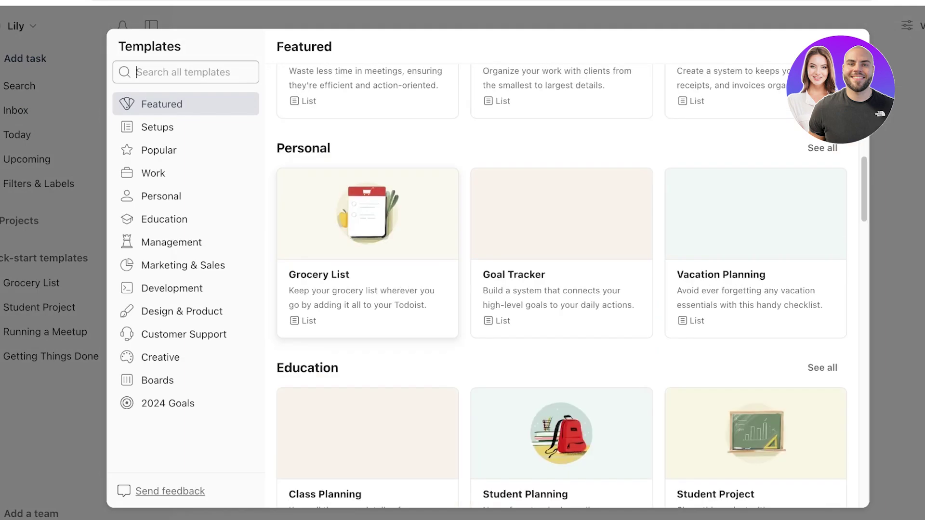
{"action": "scroll", "coordinate": [561, 285], "scroll_direction": "down", "scroll_amount": 7}
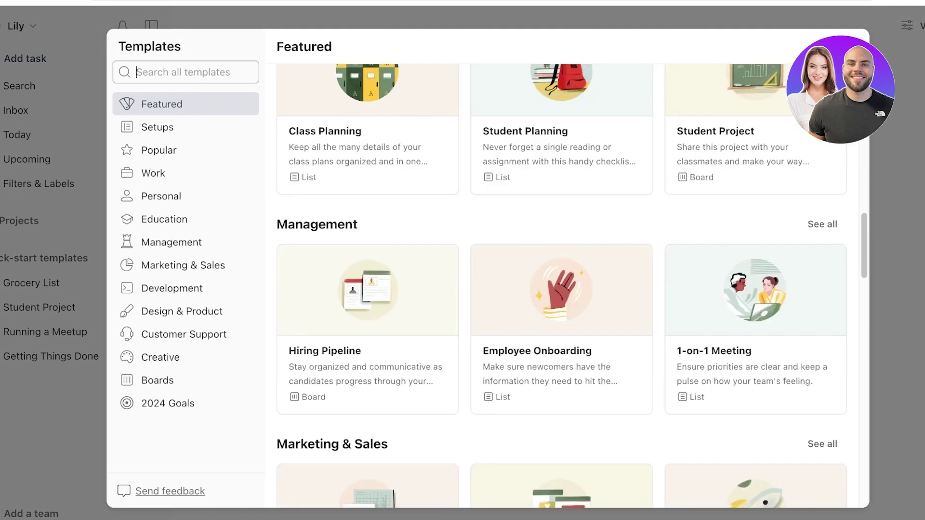
{"action": "scroll", "coordinate": [561, 284], "scroll_direction": "down", "scroll_amount": 12}
{"action": "key", "text": "Escape"}
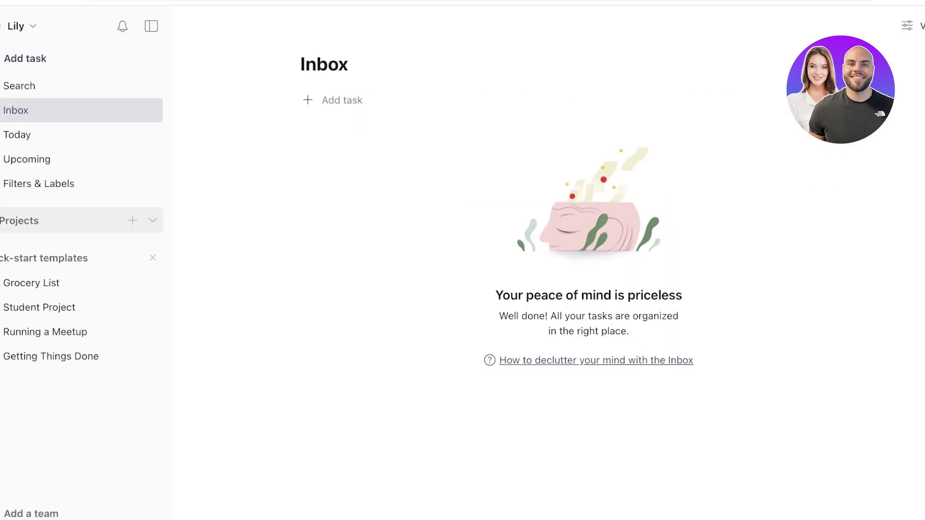
- Start a new blank project named 'Thesis Research' with the Teal colour
{"action": "left_click", "coordinate": [133, 220]}
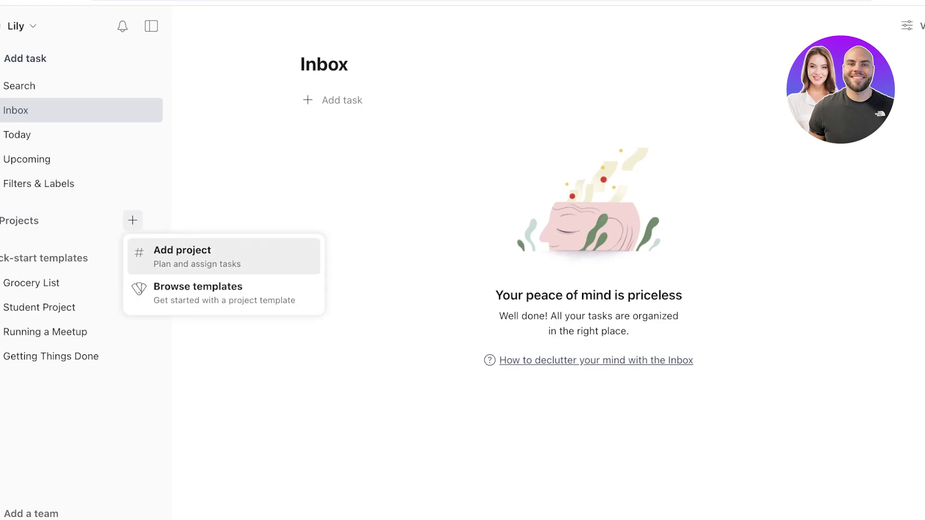
{"action": "key", "text": "Return"}
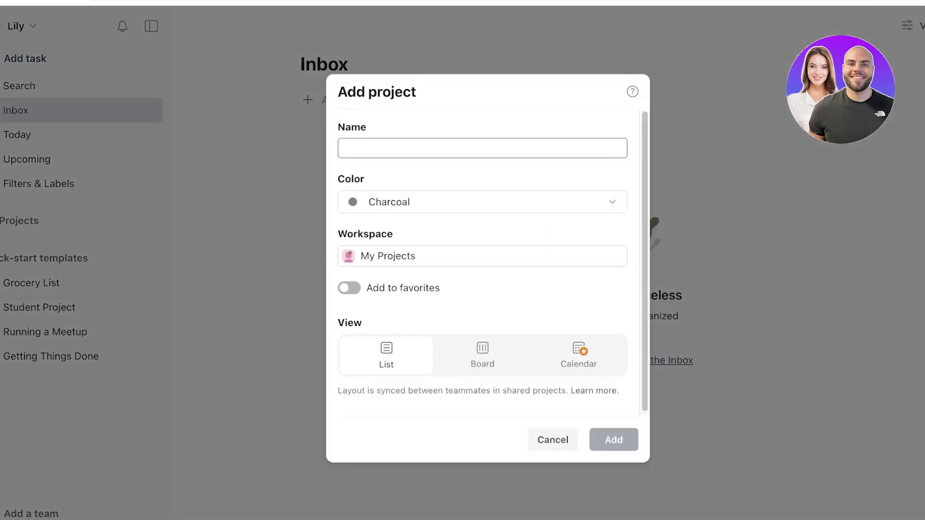
{"action": "type", "text": "Thesis"}
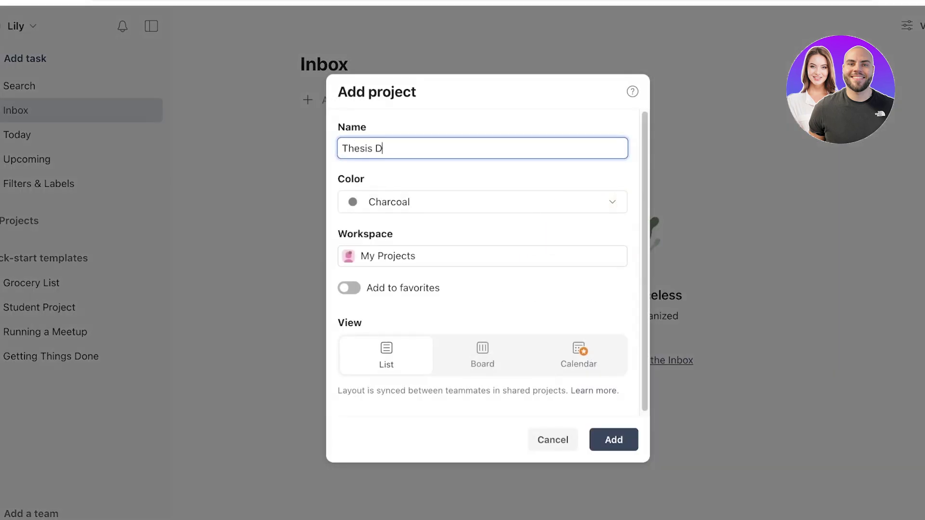
{"action": "type", "text": " Research"}
{"action": "left_click", "coordinate": [482, 202]}
{"action": "scroll", "coordinate": [477, 323], "scroll_direction": "up", "scroll_amount": 5}
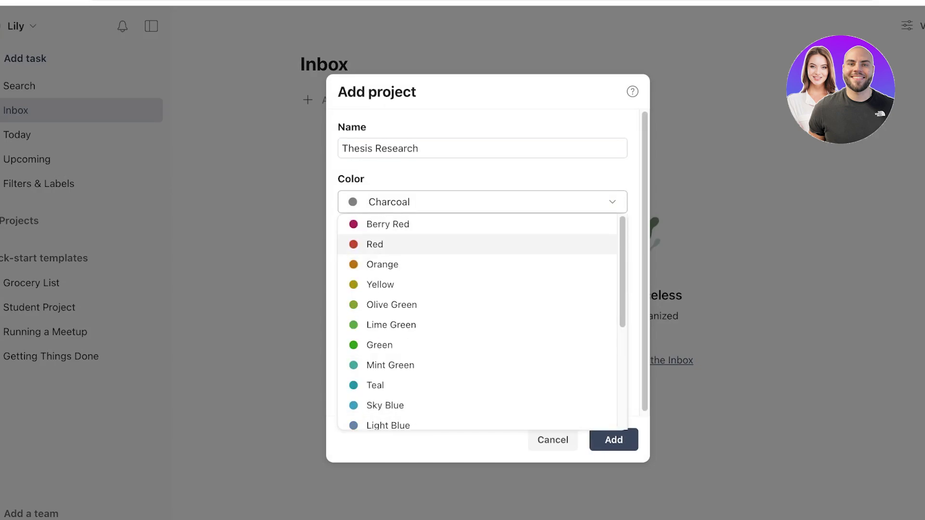
{"action": "scroll", "coordinate": [477, 313], "scroll_direction": "down", "scroll_amount": 1}
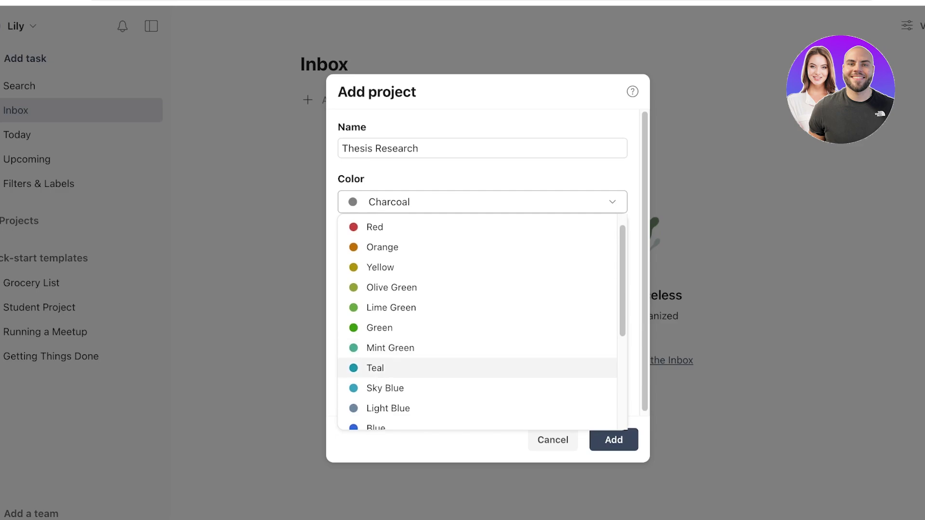
{"action": "left_click", "coordinate": [375, 368]}
- Keep it in My Projects, unfavorited, with Board layout, and create the project
{"action": "left_click", "coordinate": [482, 256]}
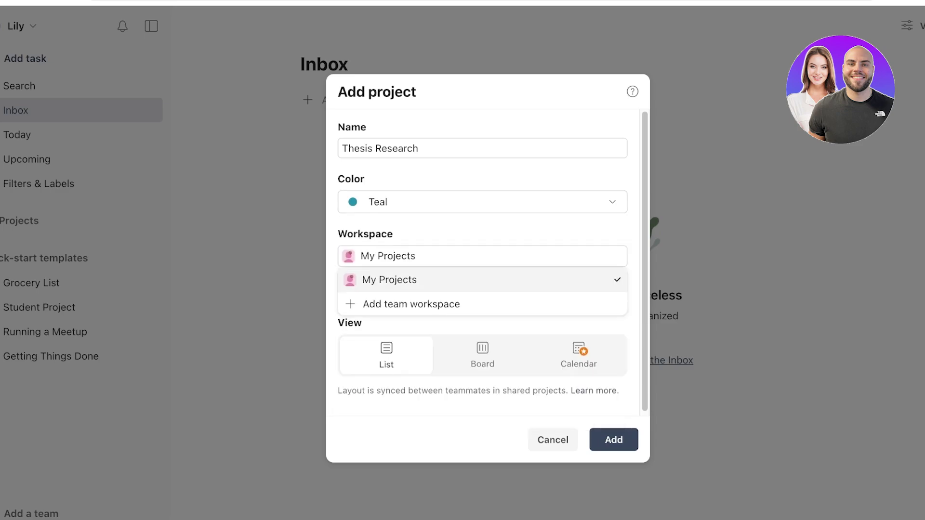
{"action": "key", "text": "Escape"}
{"action": "left_click", "coordinate": [349, 288]}
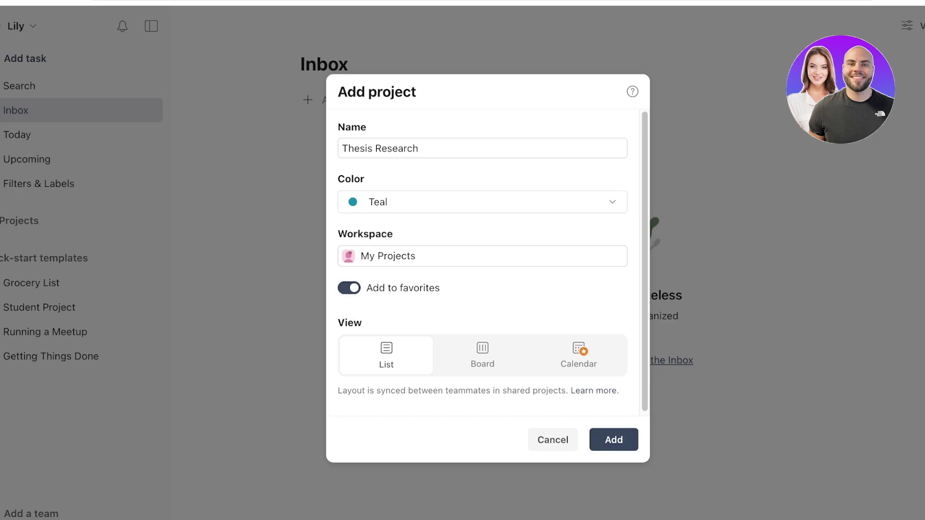
{"action": "left_click", "coordinate": [349, 288]}
{"action": "scroll", "coordinate": [483, 260], "scroll_direction": "down", "scroll_amount": 1}
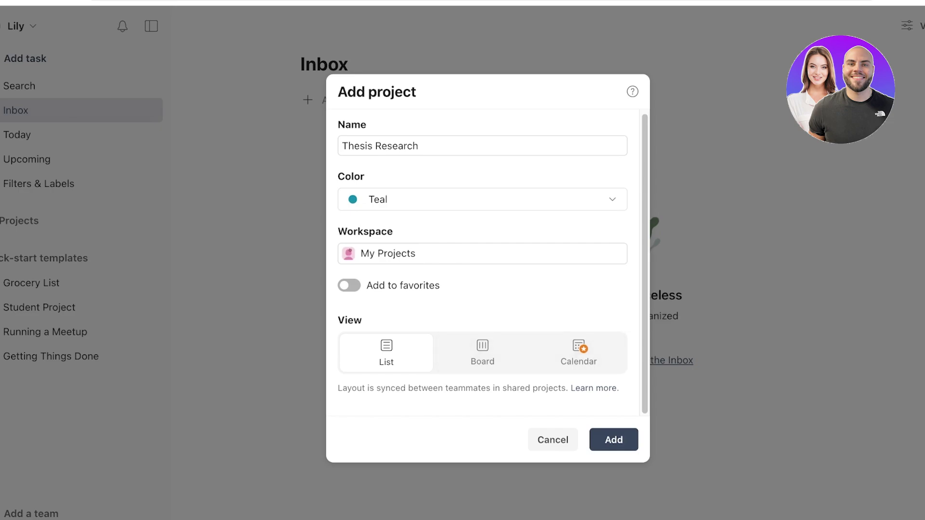
{"action": "left_click", "coordinate": [483, 354]}
{"action": "scroll", "coordinate": [482, 260], "scroll_direction": "up", "scroll_amount": 1}
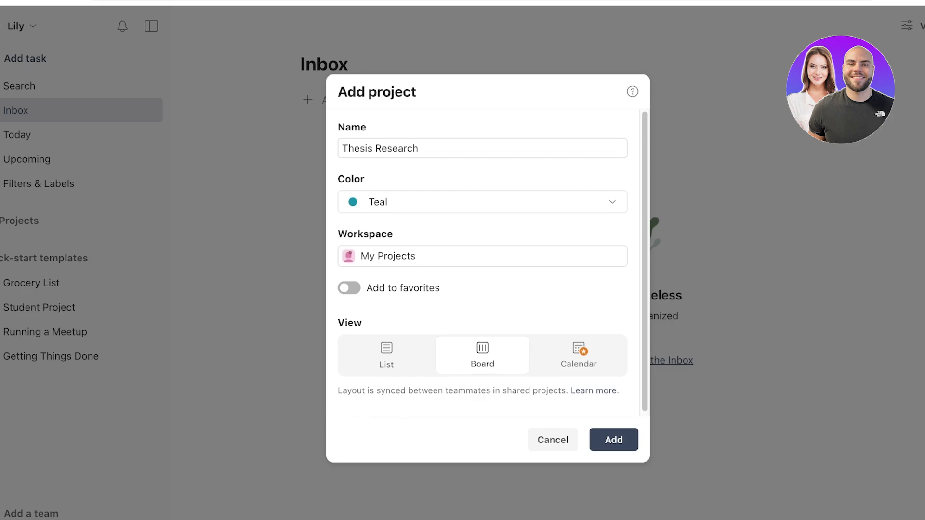
{"action": "left_click", "coordinate": [614, 440]}
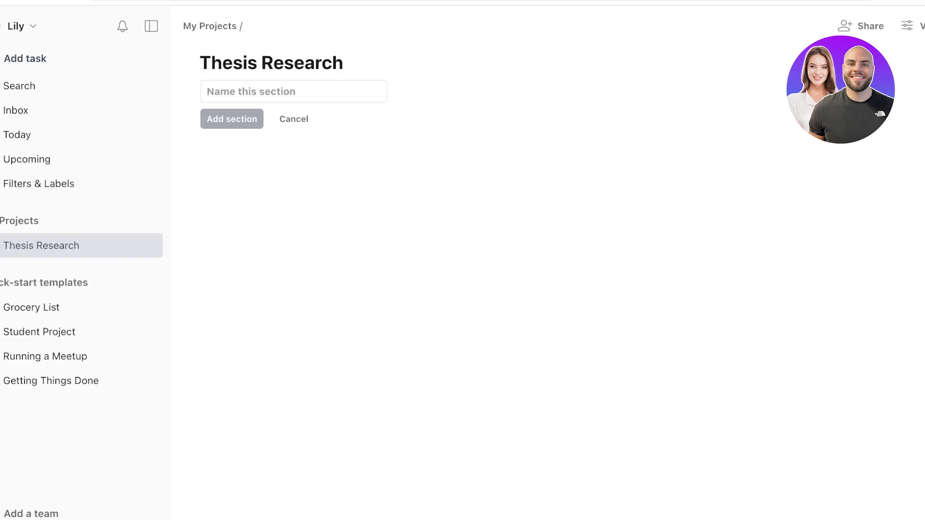
- Add the sections 'Ideation', 'Field Work' and 'Write-up Work' to the board
{"action": "type", "text": "A"}
{"action": "key", "text": "BackSpace"}
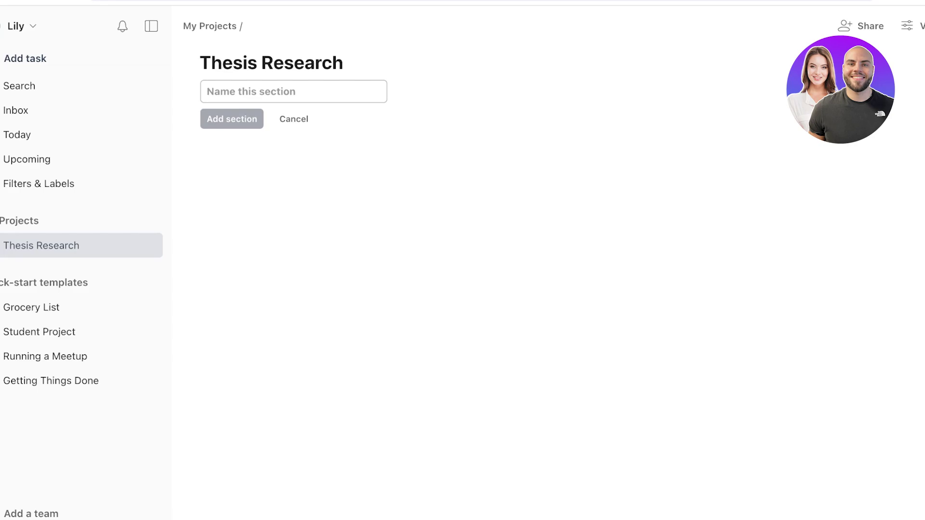
{"action": "type", "text": "Ideation"}
{"action": "key", "text": "Return"}
{"action": "type", "text": "Field Work"}
{"action": "key", "text": "Return"}
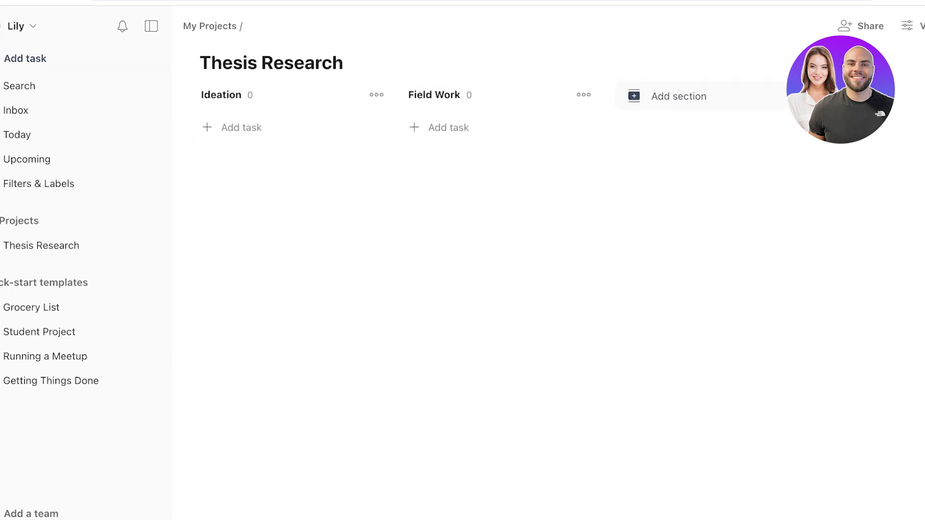
{"action": "type", "text": "Write-up Work"}
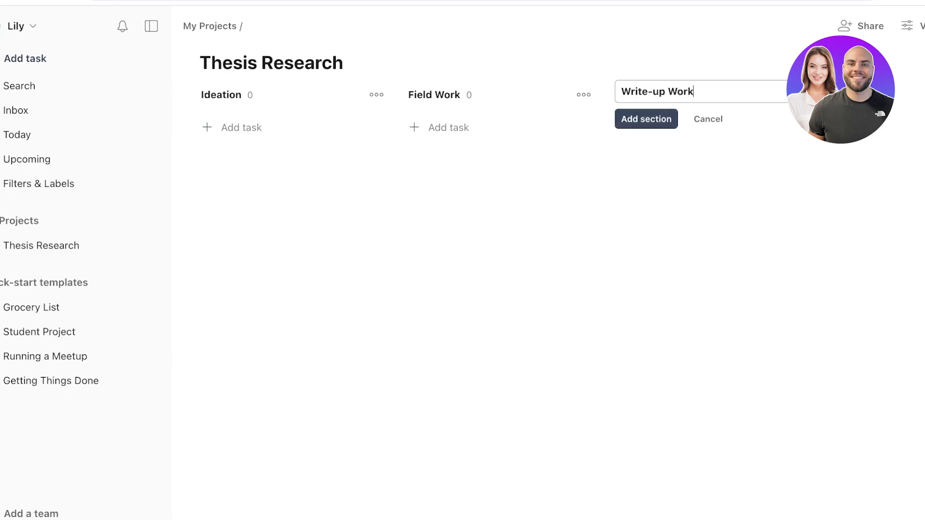
{"action": "key", "text": "Return"}
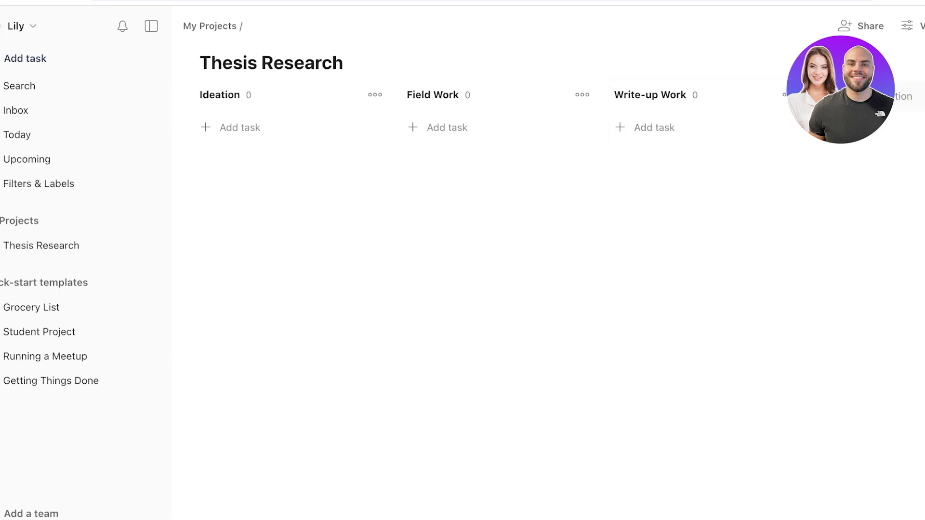
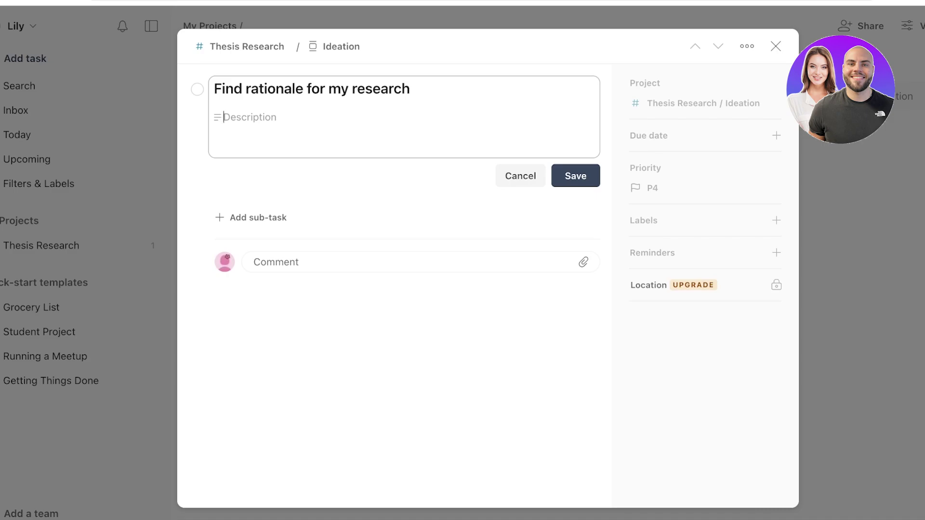
- Add sub-tasks '- rationale for gender' and 'rational for using my research design', then check the first one
{"action": "left_click", "coordinate": [257, 217]}
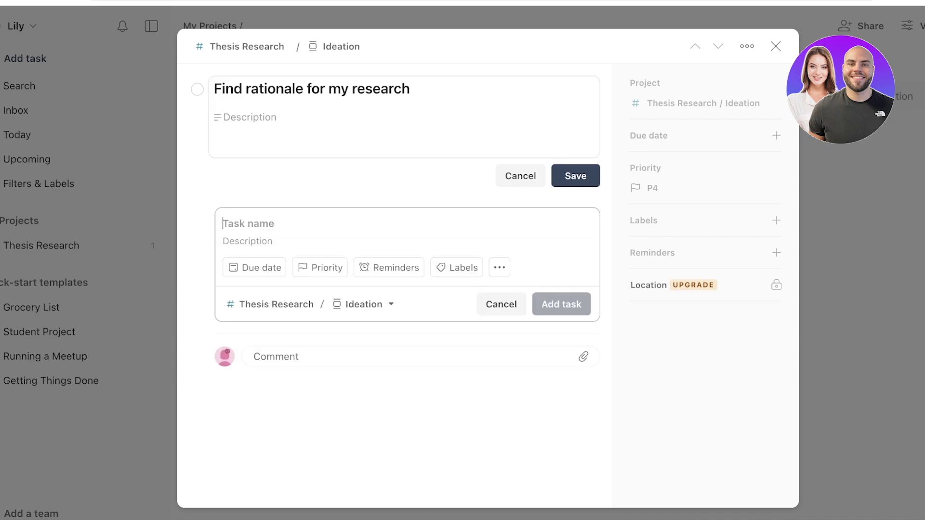
{"action": "type", "text": "-"}
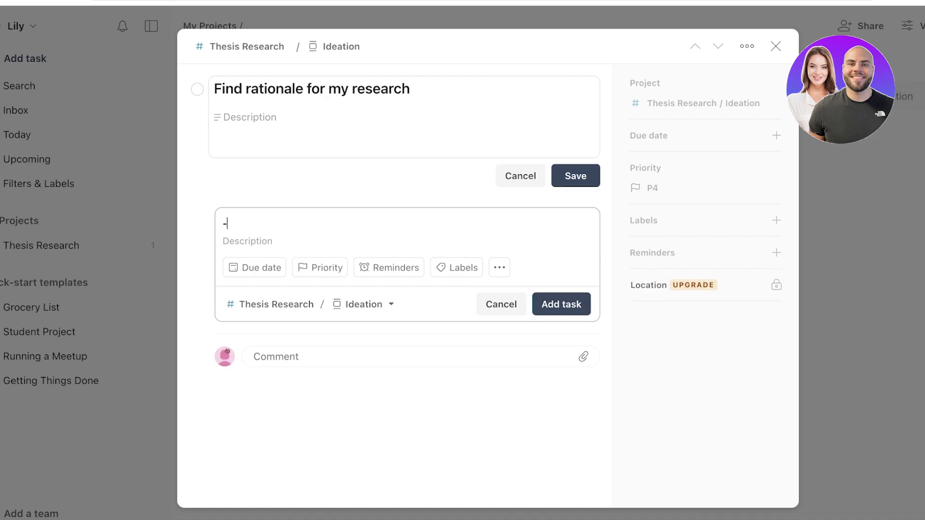
{"action": "type", "text": " rationale for gender"}
{"action": "key", "text": "Return"}
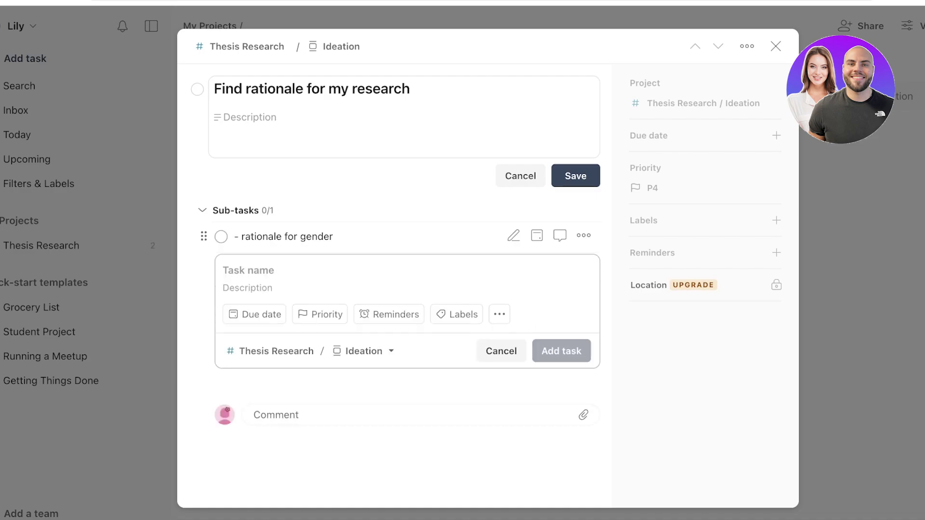
{"action": "type", "text": "rational for using my re"}
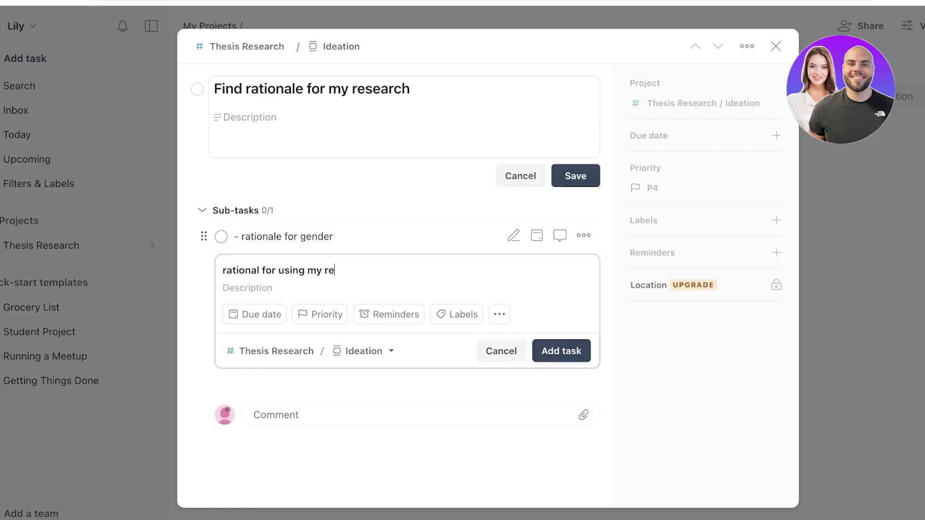
{"action": "type", "text": "search design"}
{"action": "key", "text": "Return"}
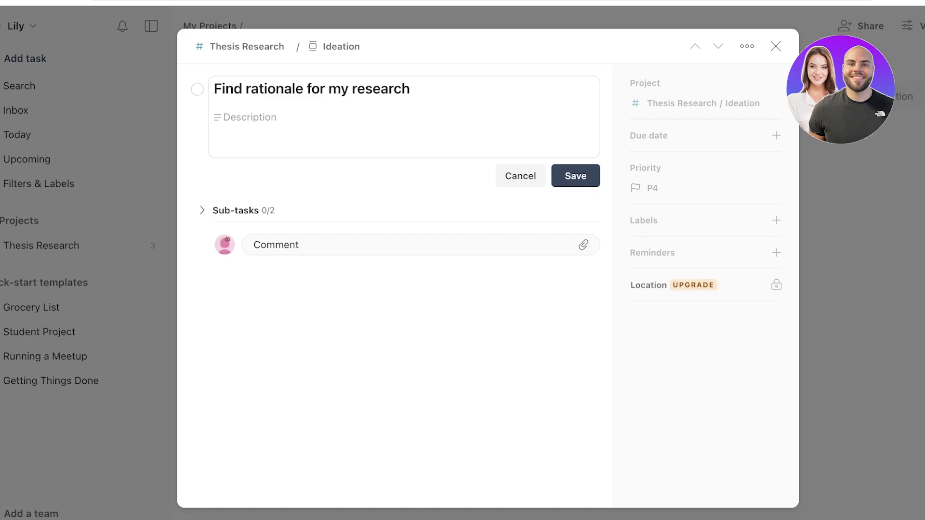
{"action": "left_click", "coordinate": [309, 236]}
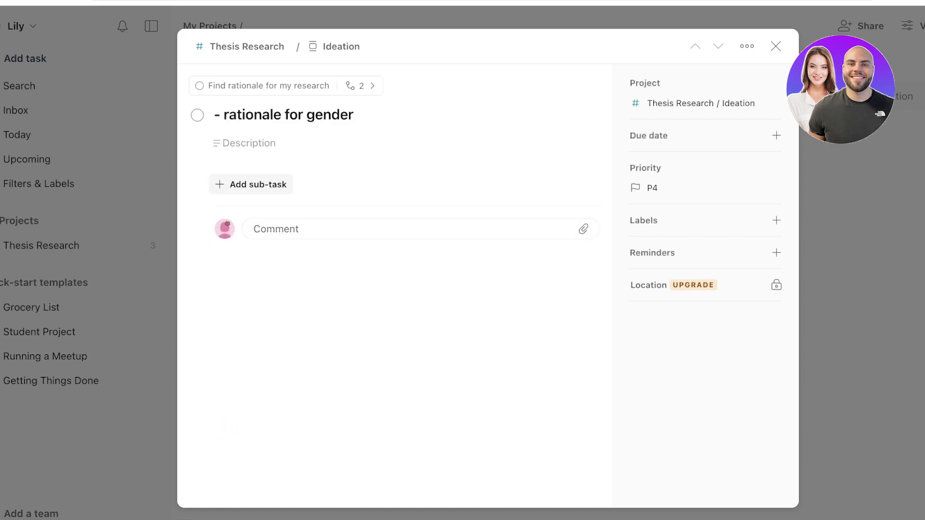
{"action": "left_click", "coordinate": [268, 85]}
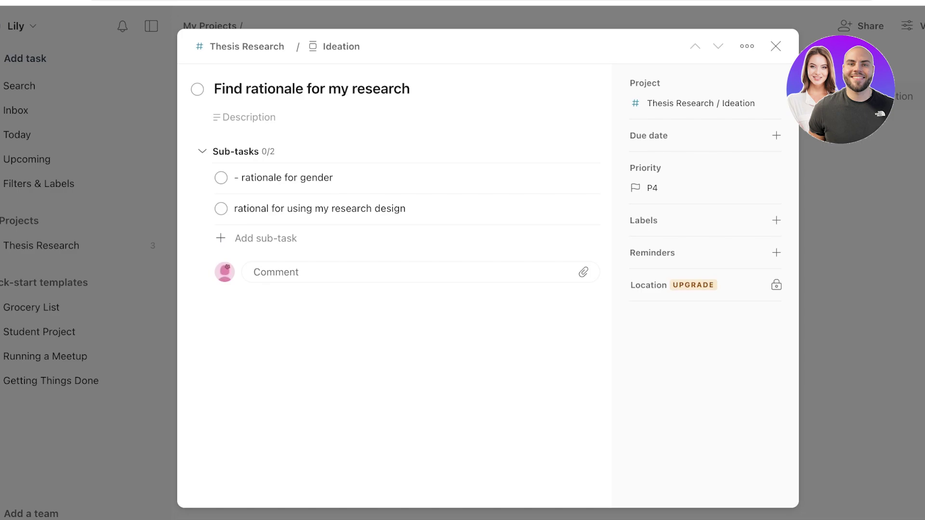
- Look over the priority choices and the '- rationale for gender' sub-task without changing anything
{"action": "left_click", "coordinate": [699, 188]}
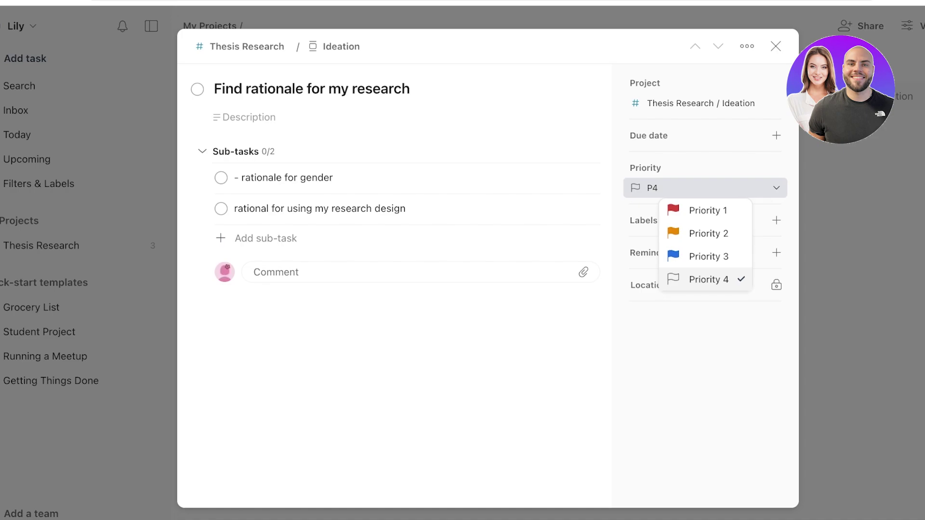
{"action": "key", "text": "Escape"}
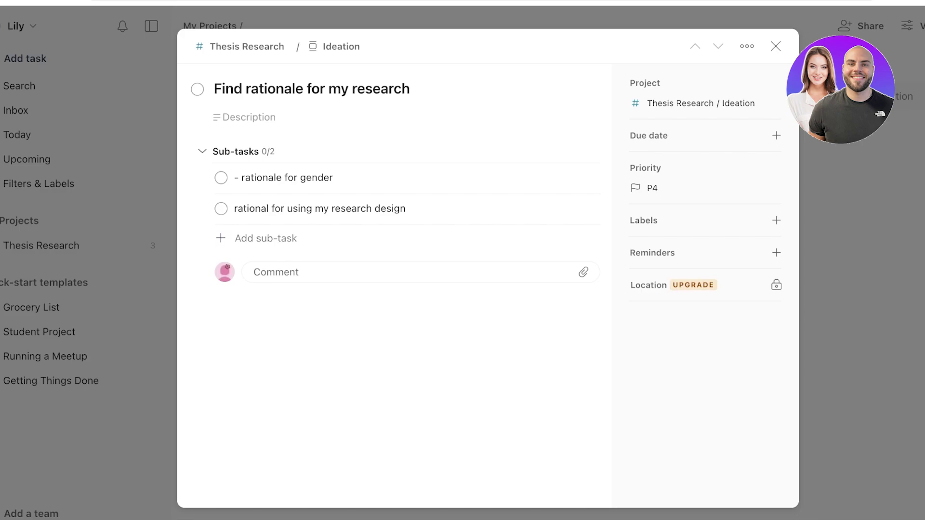
{"action": "left_click", "coordinate": [248, 118]}
{"action": "left_click", "coordinate": [289, 234]}
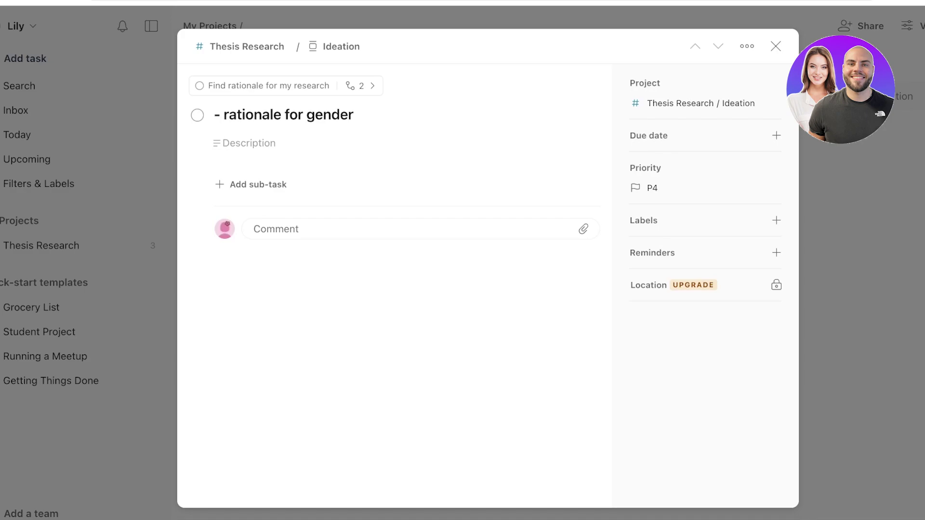
{"action": "left_click", "coordinate": [269, 85]}
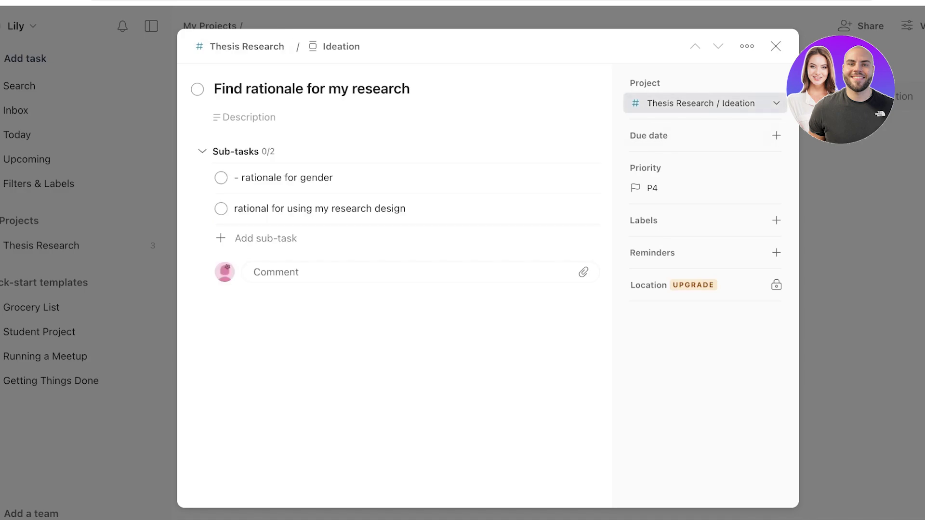
- Set the task's due date to 22 Jun and its priority to P3
{"action": "left_click", "coordinate": [680, 135]}
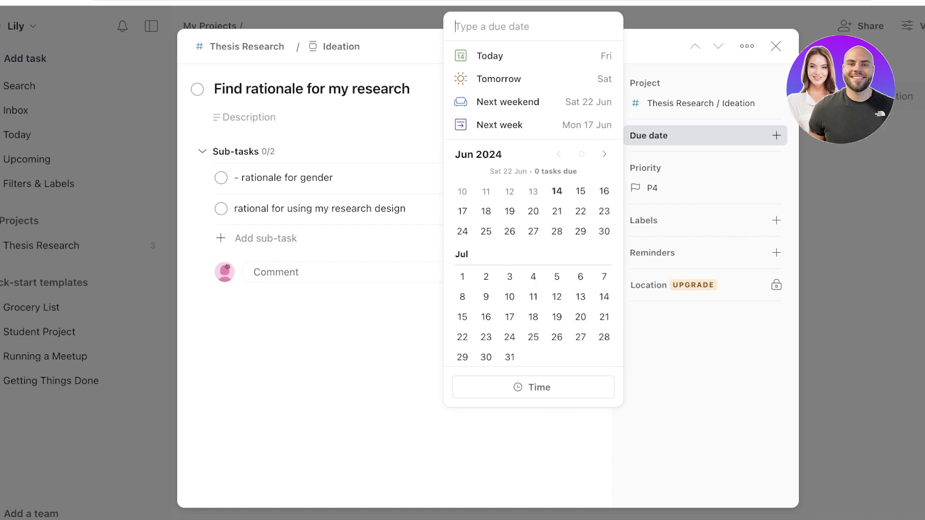
{"action": "left_click", "coordinate": [581, 211]}
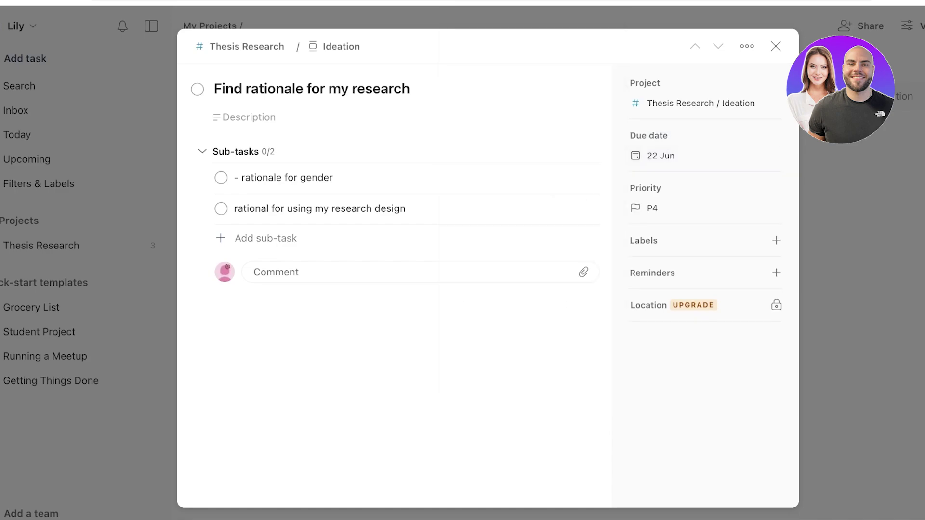
{"action": "left_click", "coordinate": [706, 208]}
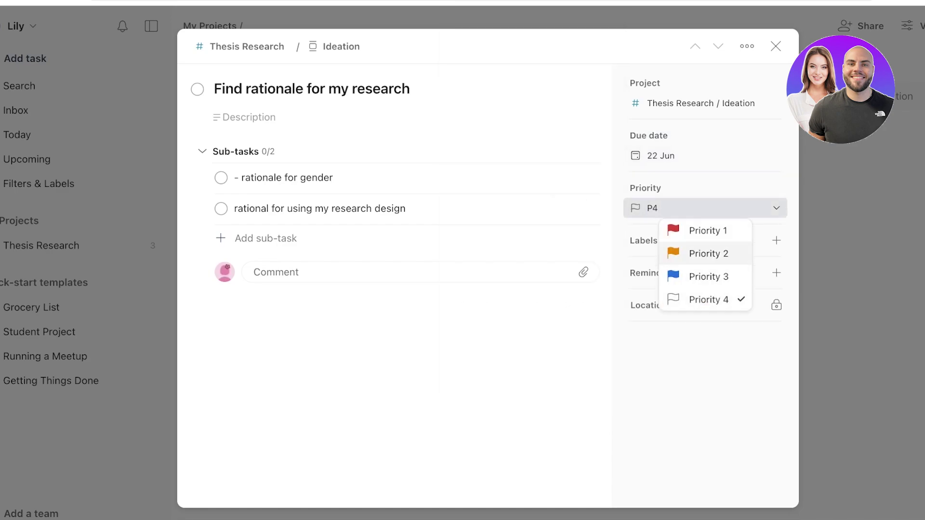
{"action": "left_click", "coordinate": [694, 276]}
{"action": "left_click", "coordinate": [705, 208]}
{"action": "key", "text": "Escape"}
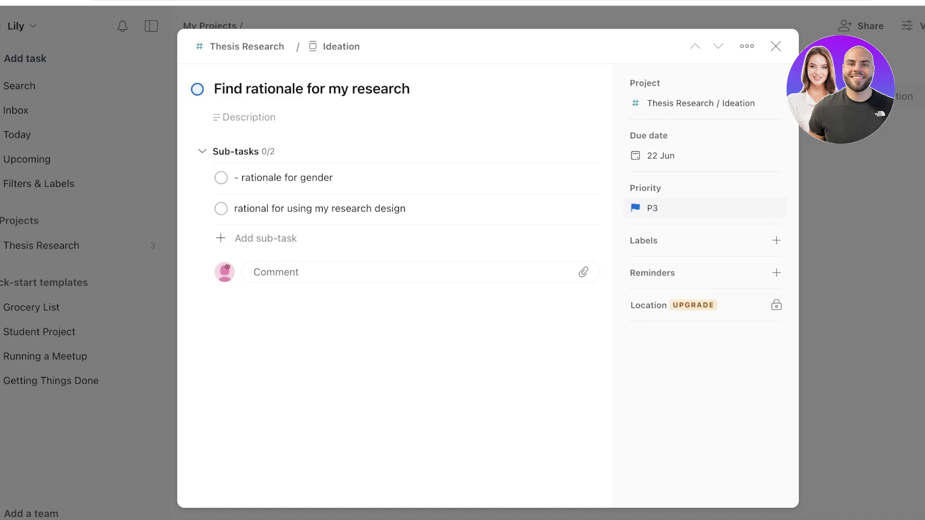
{"action": "key", "text": "Tab"}
{"action": "key", "text": "Return"}
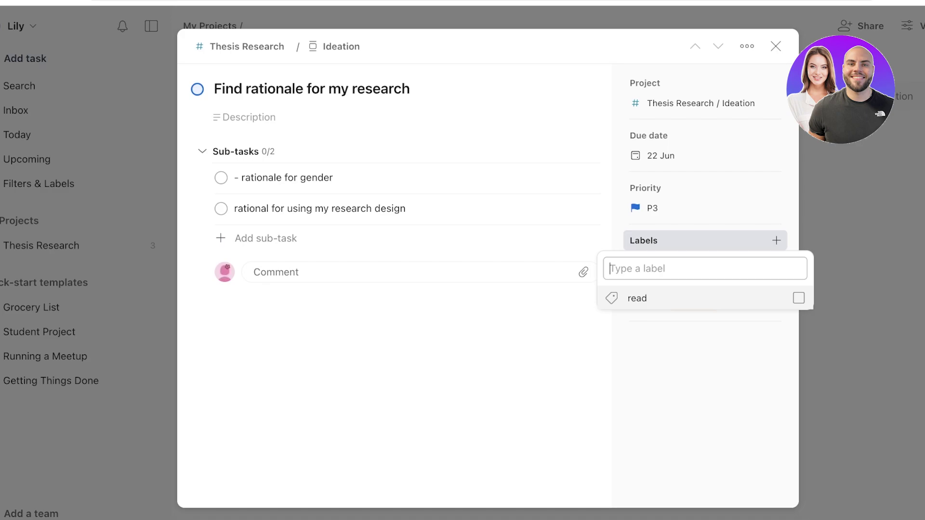
- Create the mentaltask label, apply it to the task, and close back to the Thesis Research board
{"action": "type", "text": "mentaltask"}
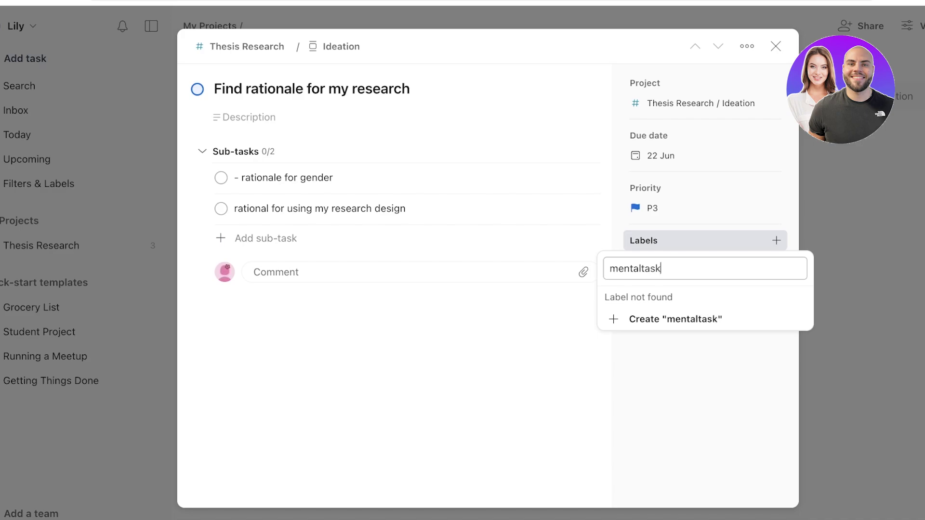
{"action": "key", "text": "Return"}
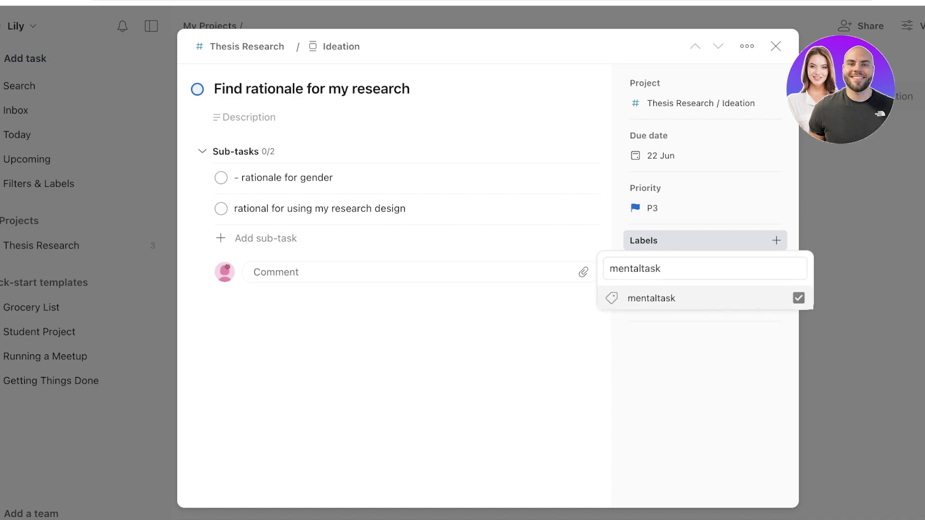
{"action": "key", "text": "Escape"}
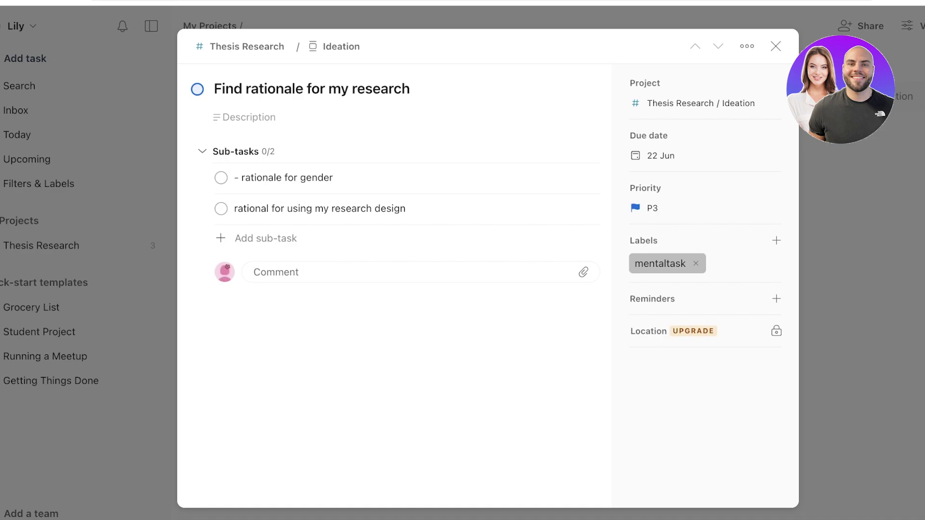
{"action": "left_click", "coordinate": [652, 298]}
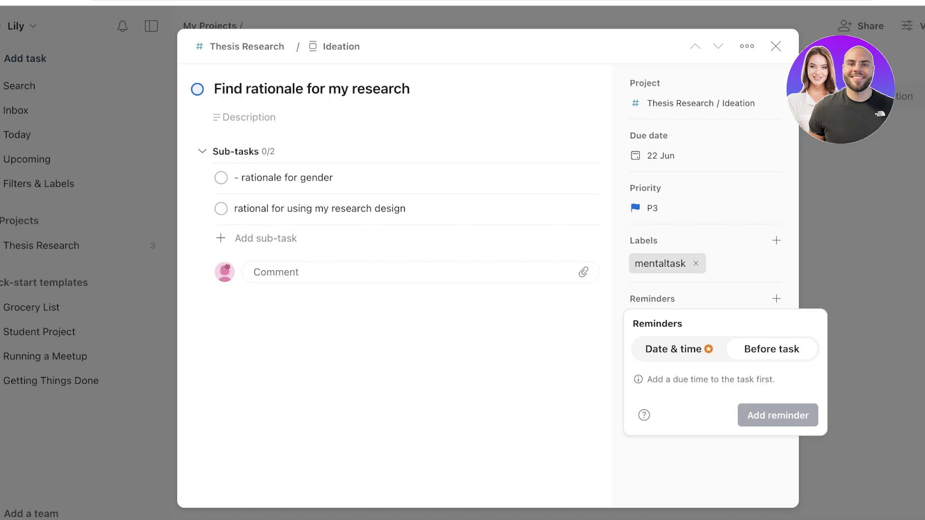
{"action": "key", "text": "Escape"}
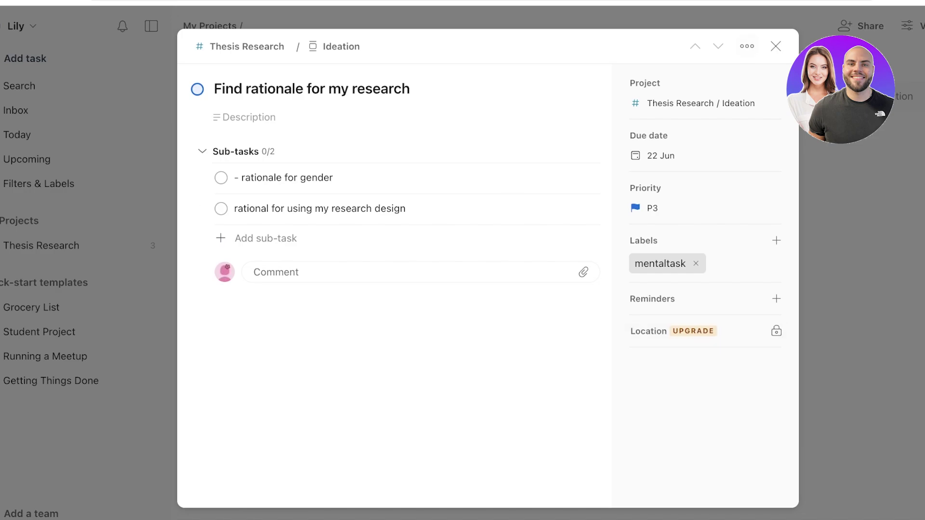
{"action": "key", "text": "Escape"}
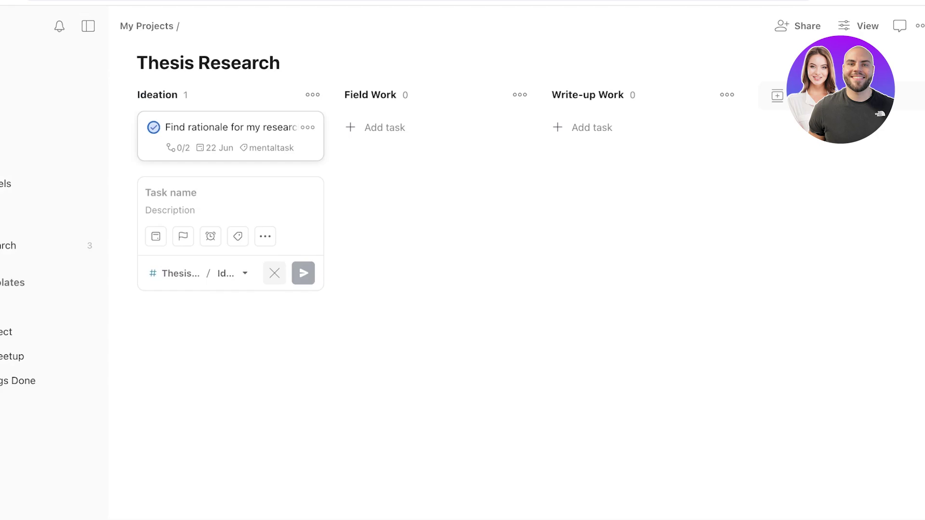
- Mark Find rationale for my research complete, leaving every Thesis Research column at 0
{"action": "left_click", "coordinate": [153, 127]}
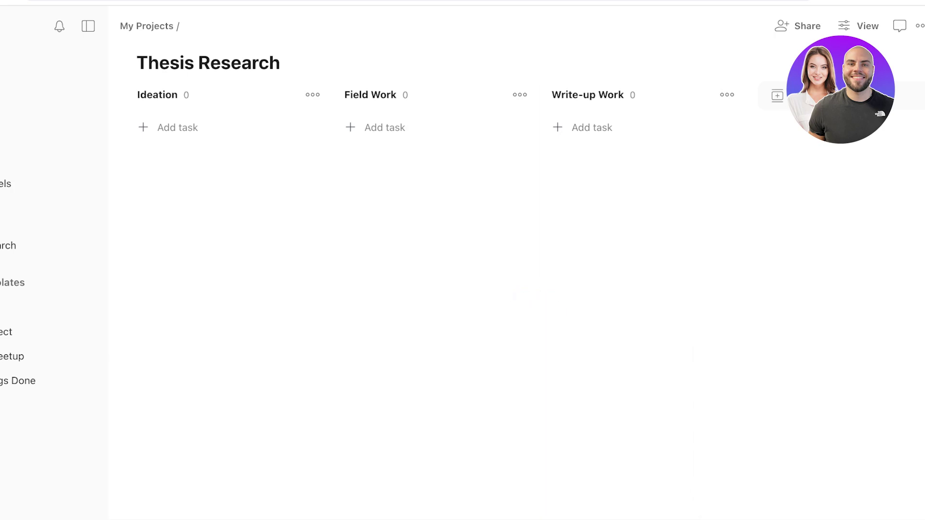
{"action": "left_click", "coordinate": [919, 26]}
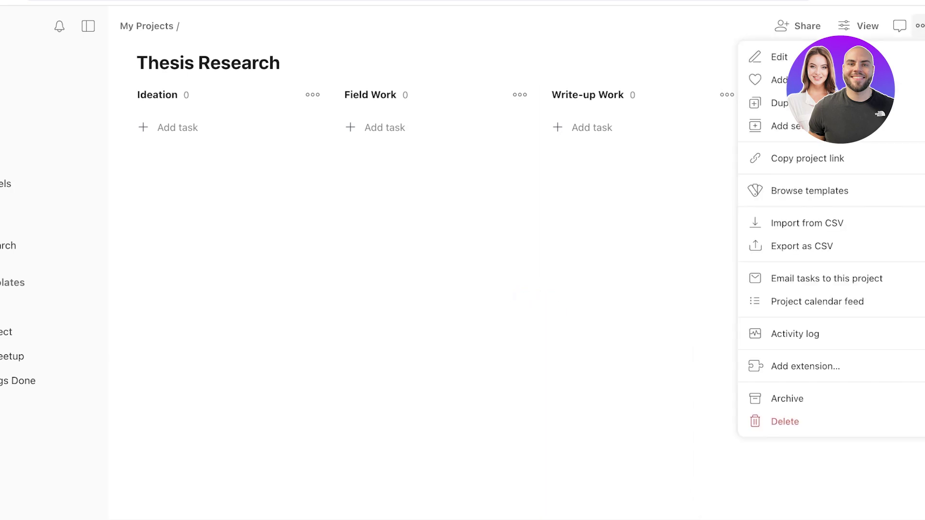
{"action": "key", "text": "Escape"}
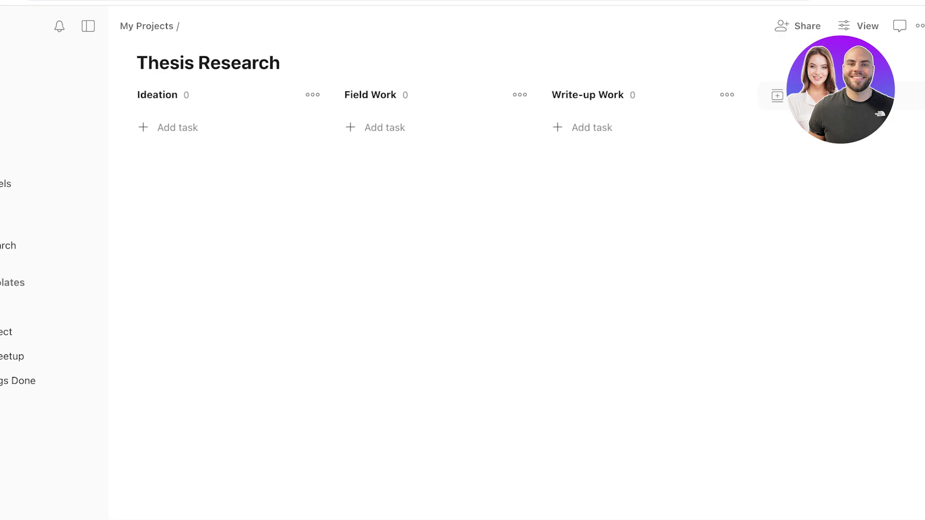
{"action": "scroll", "coordinate": [433, 193], "scroll_direction": "right", "scroll_amount": 2}
{"action": "scroll", "coordinate": [433, 193], "scroll_direction": "left", "scroll_amount": 2}
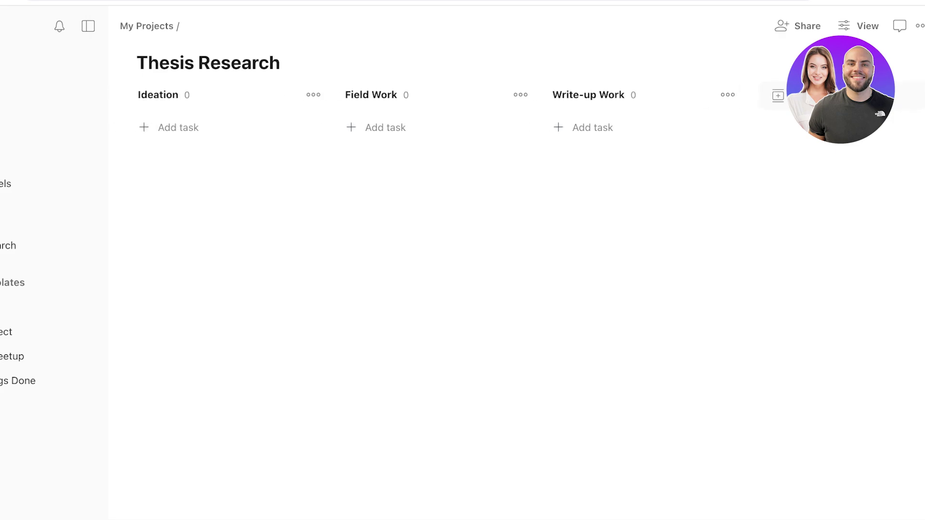
{"action": "left_click", "coordinate": [69, 220]}
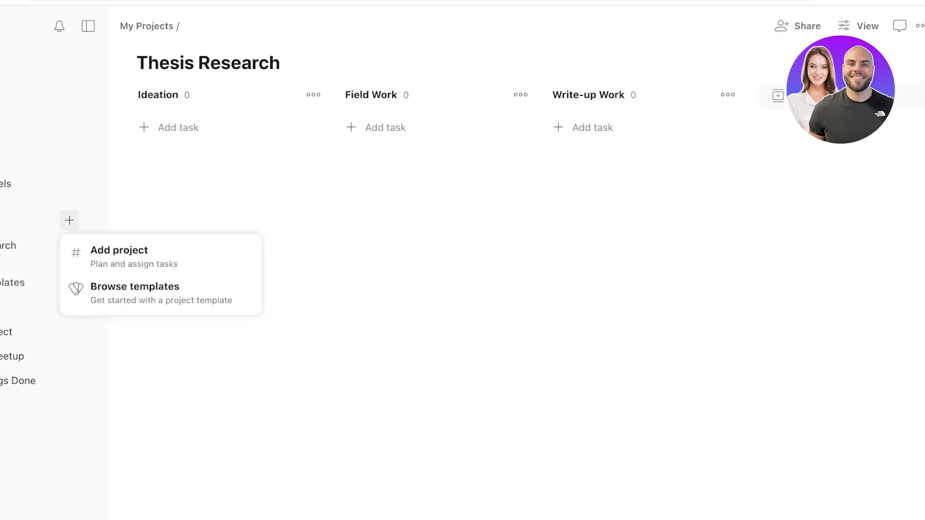
- Create a Violet project named 'Running Home Fixes' and begin a new task in it
{"action": "left_click", "coordinate": [118, 251]}
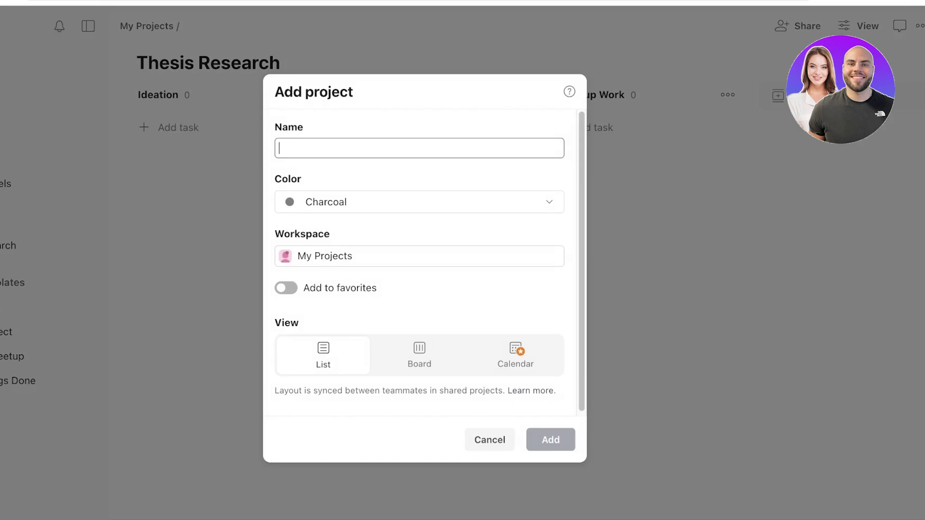
{"action": "type", "text": "Runnin"}
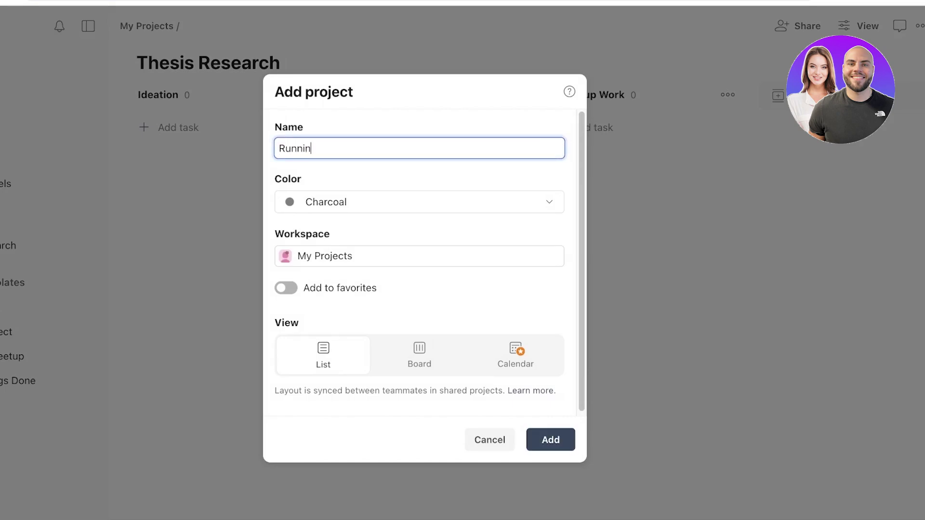
{"action": "type", "text": "g Home Fixes"}
{"action": "left_click", "coordinate": [419, 202]}
{"action": "left_click", "coordinate": [316, 337]}
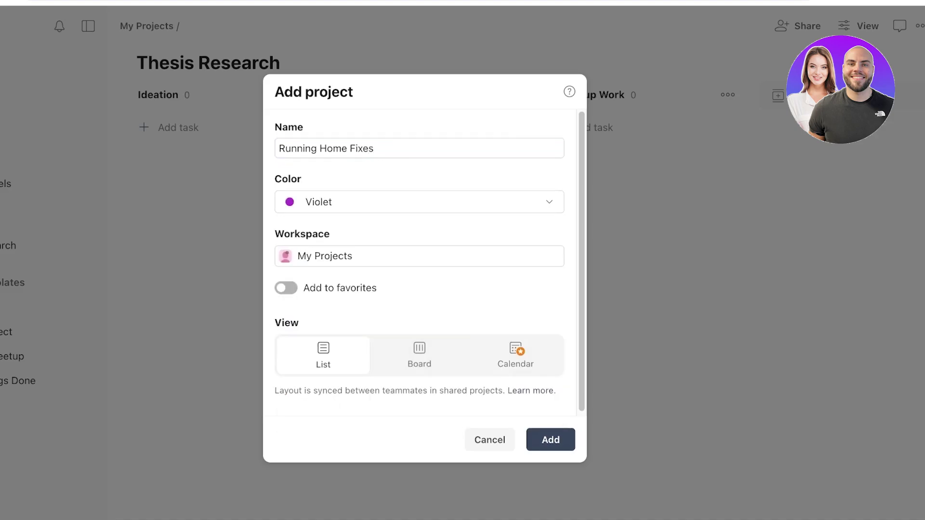
{"action": "left_click", "coordinate": [551, 440]}
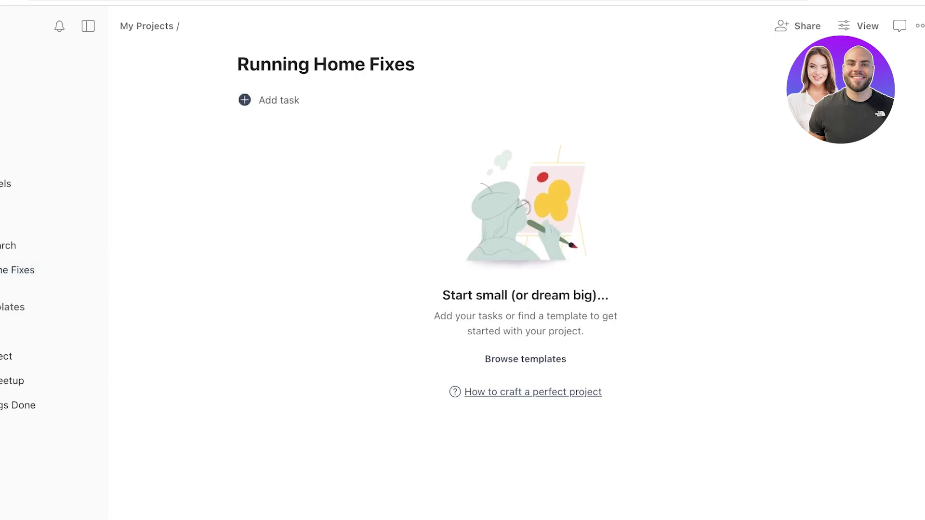
{"action": "key", "text": "a"}
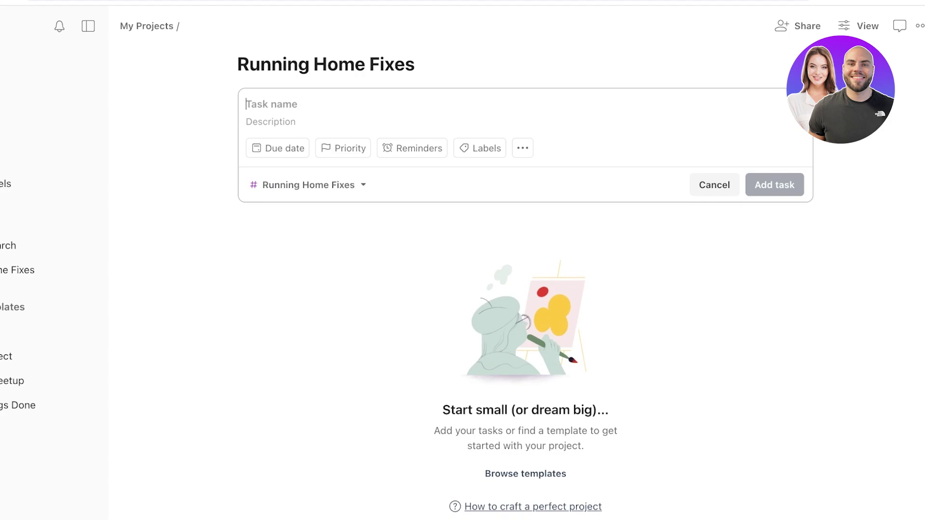
- Add tasks 'fix a tap', 'repaint the store door', 'clean the back deck' and 'setup the summer grill'
{"action": "type", "text": "fix a tap"}
{"action": "key", "text": "Return"}
{"action": "type", "text": "repai"}
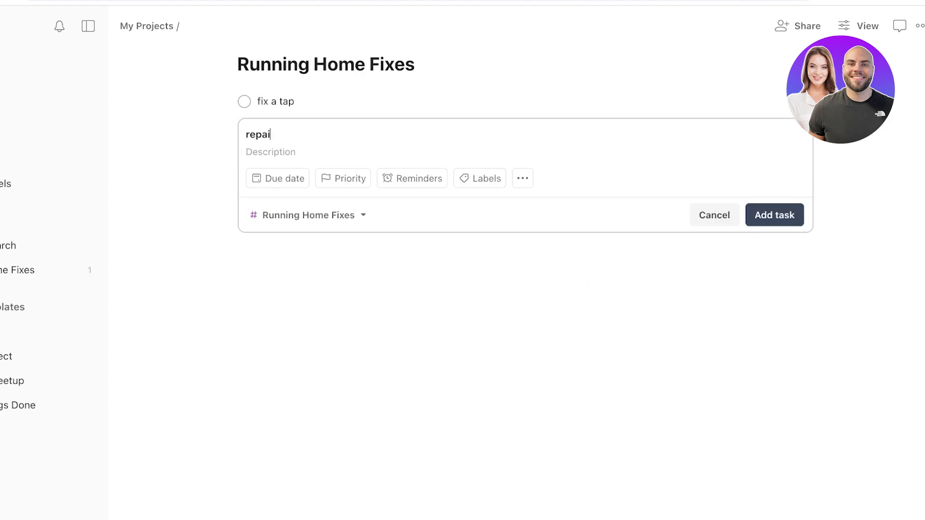
{"action": "type", "text": "nt the store door"}
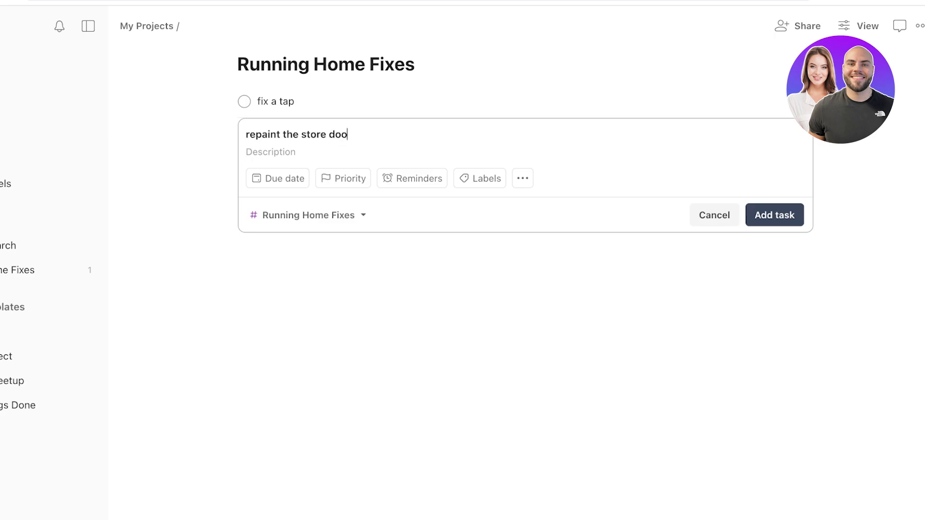
{"action": "key", "text": "Return"}
{"action": "type", "text": "clean the deck"}
{"action": "key", "text": "BackSpace"}
{"action": "key", "text": "BackSpace"}
{"action": "key", "text": "BackSpace"}
{"action": "key", "text": "BackSpace"}
{"action": "type", "text": "b"}
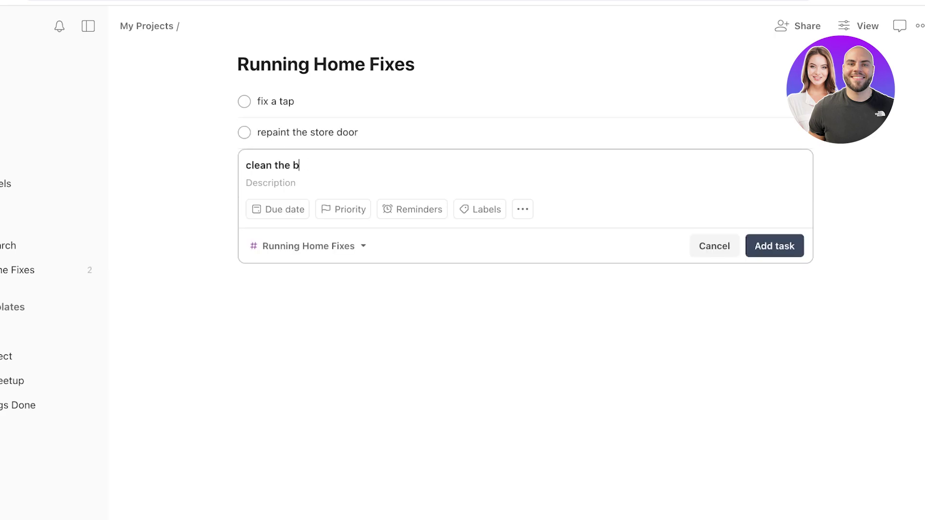
{"action": "type", "text": "ack deck"}
{"action": "key", "text": "Return"}
{"action": "type", "text": "s"}
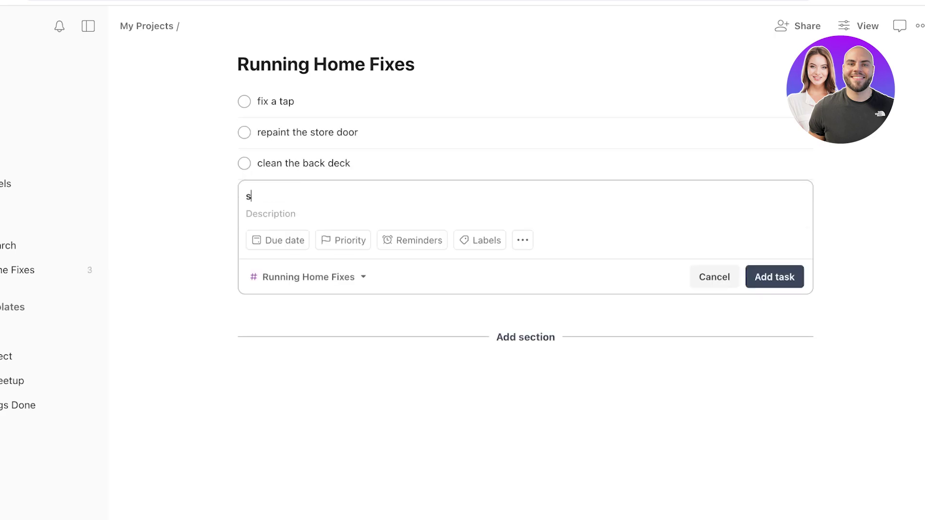
{"action": "type", "text": "etup the summer grill"}
{"action": "key", "text": "Return"}
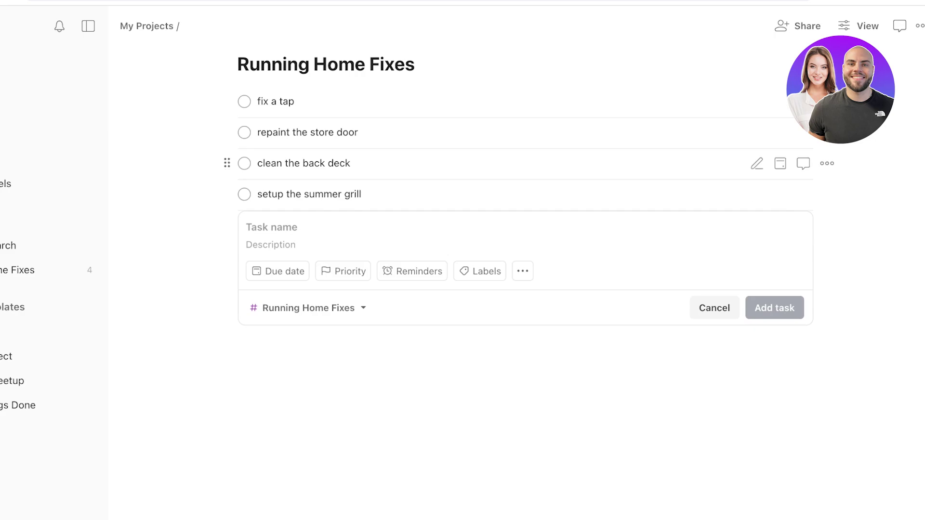
- Preview the fix a tap task details and close them
{"action": "left_click", "coordinate": [275, 101]}
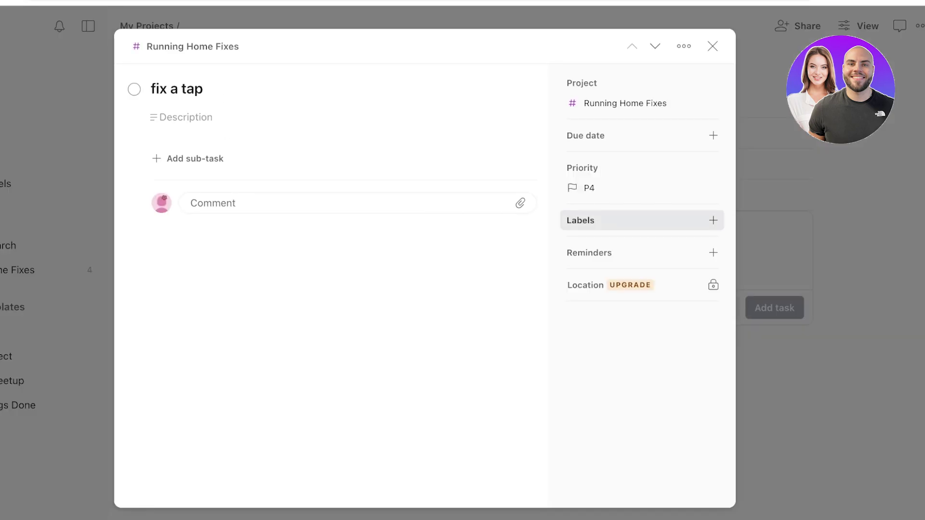
{"action": "key", "text": "Escape"}
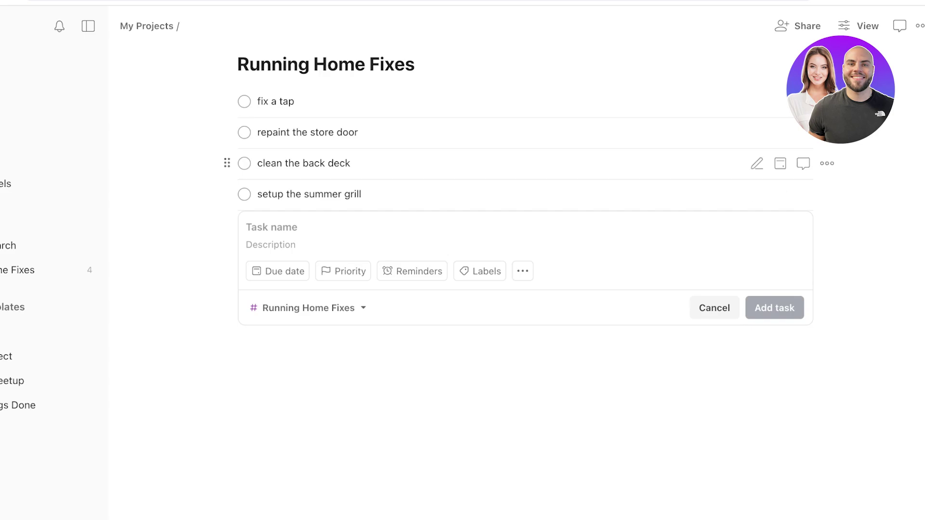
{"action": "left_click", "coordinate": [780, 133]}
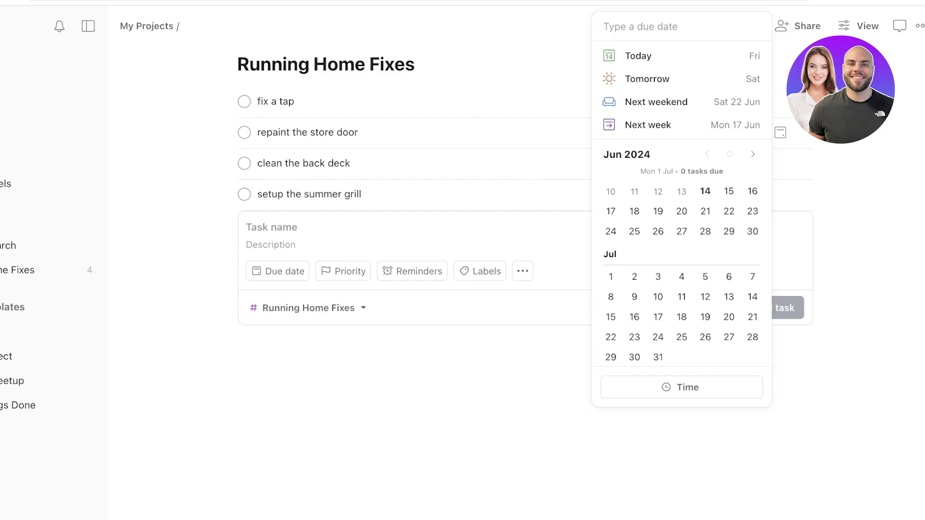
- Date repaint the store door 1 Jul, setup the summer grill 4 Jul, clean the back deck 7 Jul
{"action": "left_click", "coordinate": [610, 276]}
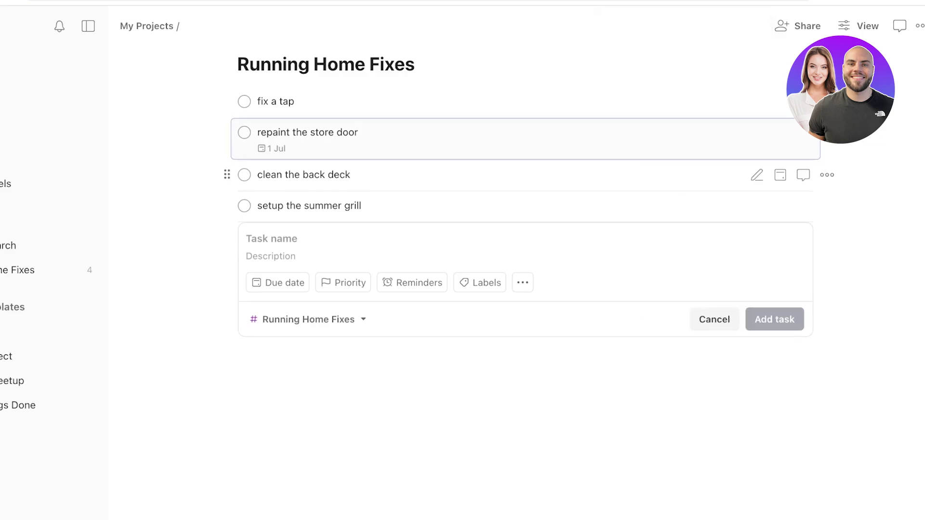
{"action": "left_click", "coordinate": [304, 175]}
{"action": "key", "text": "Escape"}
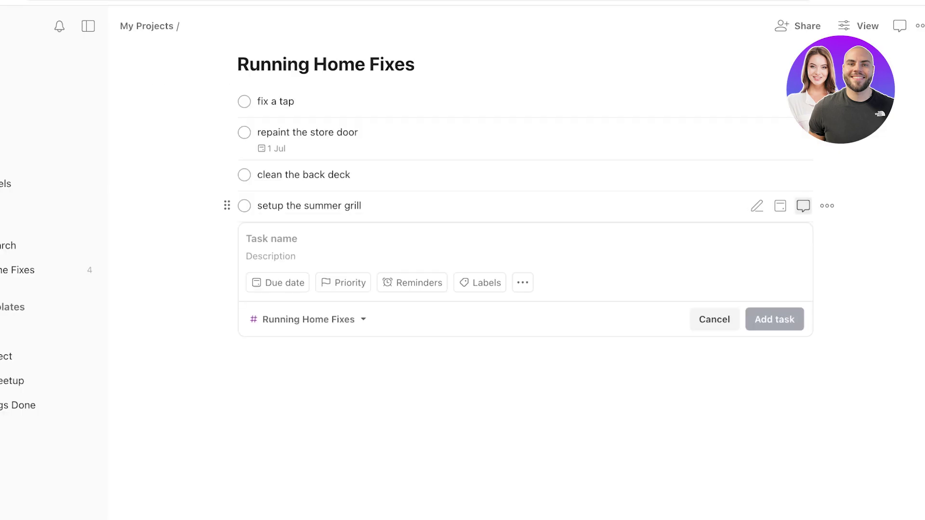
{"action": "left_click", "coordinate": [780, 206]}
{"action": "left_click", "coordinate": [682, 276]}
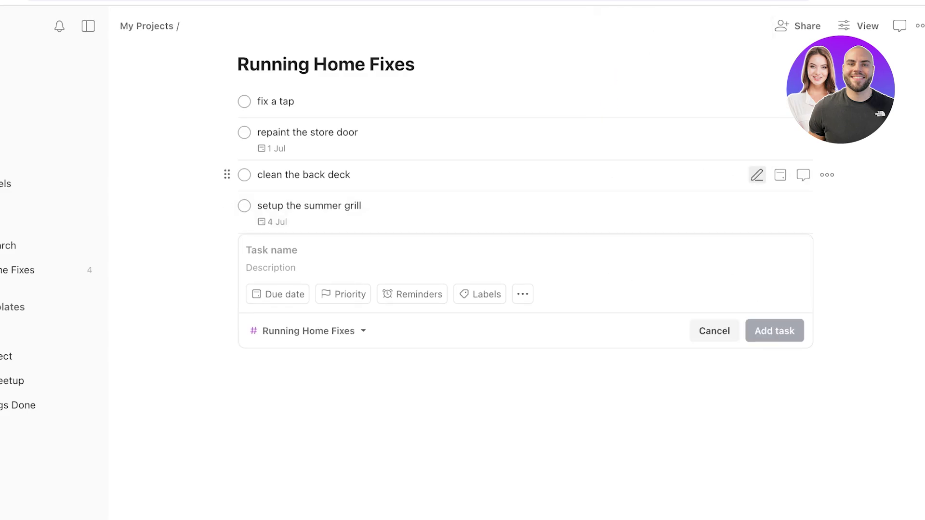
{"action": "left_click", "coordinate": [780, 174]}
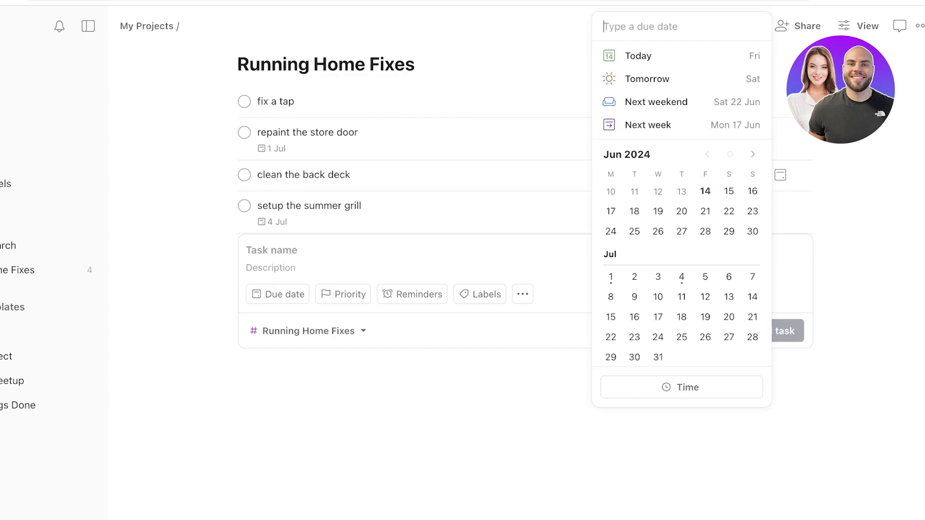
{"action": "left_click", "coordinate": [753, 276]}
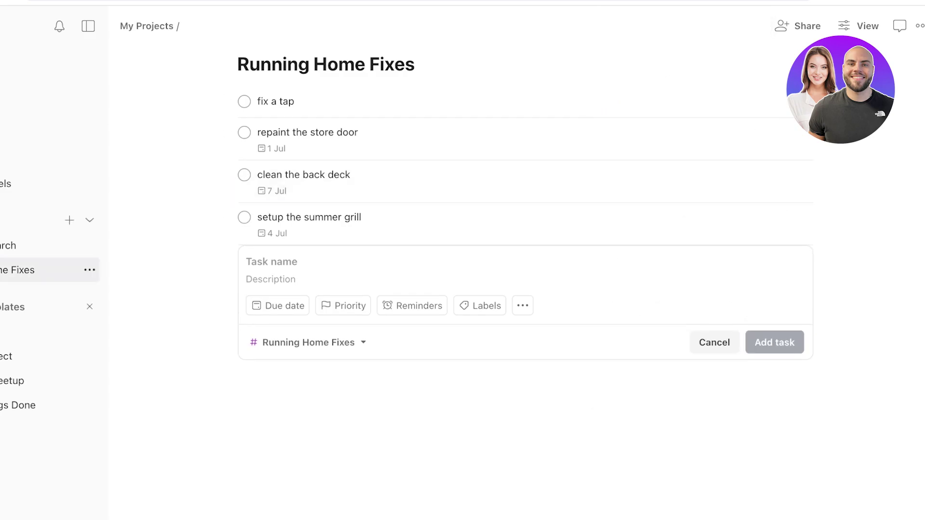
{"action": "left_click", "coordinate": [89, 270]}
{"action": "key", "text": "Escape"}
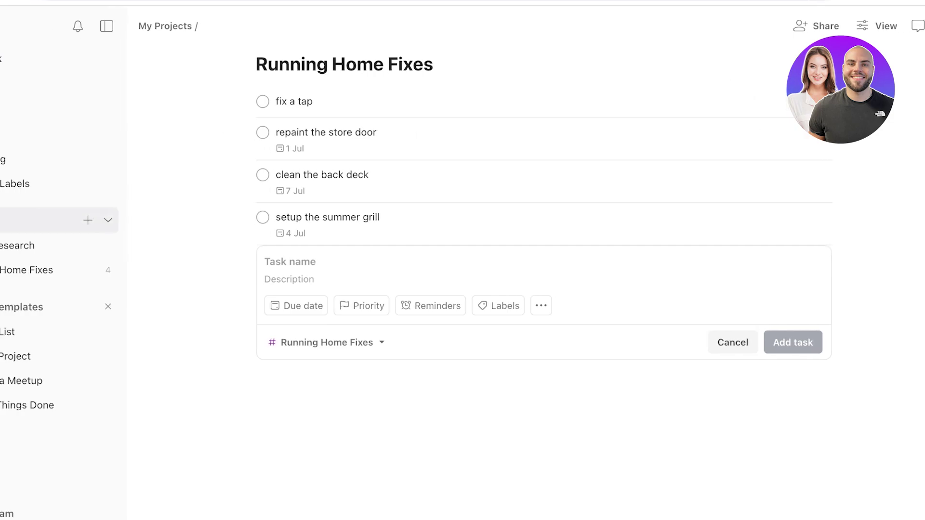
{"action": "left_click", "coordinate": [15, 184]}
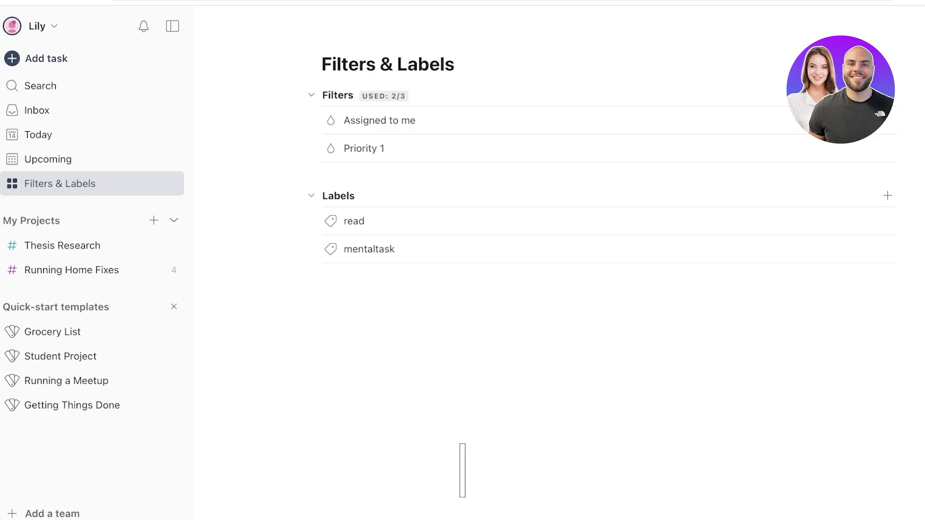
{"action": "left_click", "coordinate": [380, 121]}
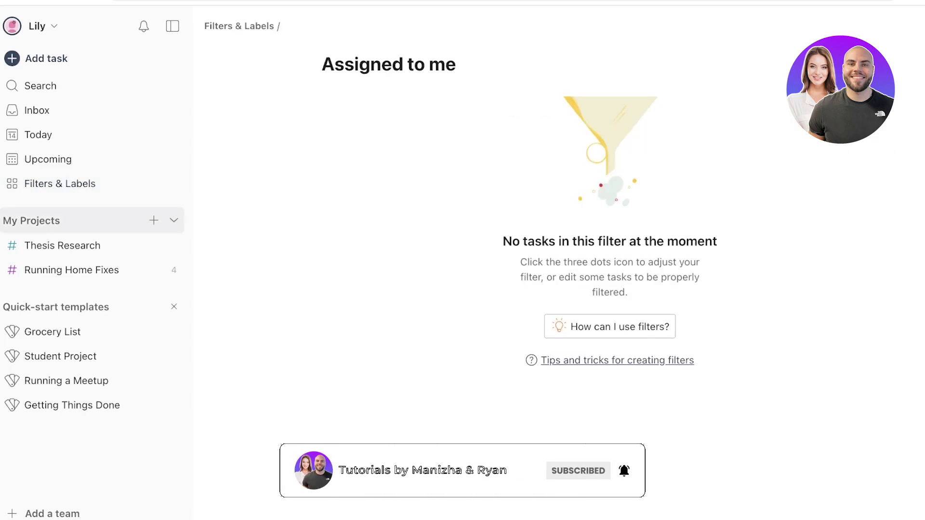
{"action": "left_click", "coordinate": [63, 245]}
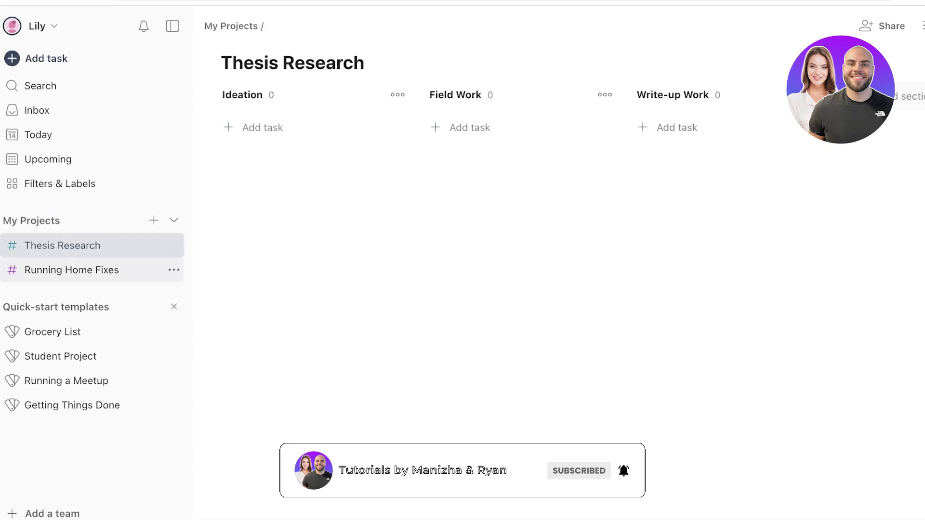
{"action": "left_click", "coordinate": [72, 270]}
{"action": "left_click", "coordinate": [392, 132]}
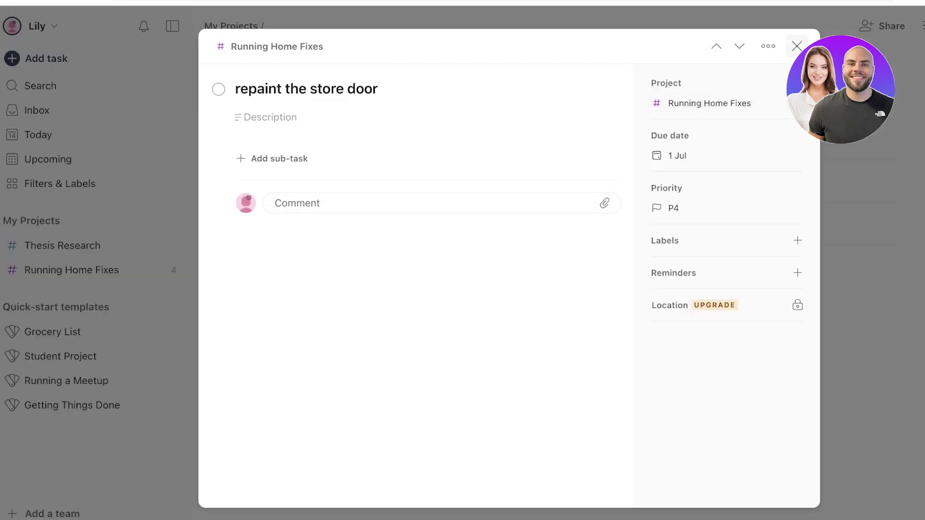
{"action": "left_click", "coordinate": [797, 46]}
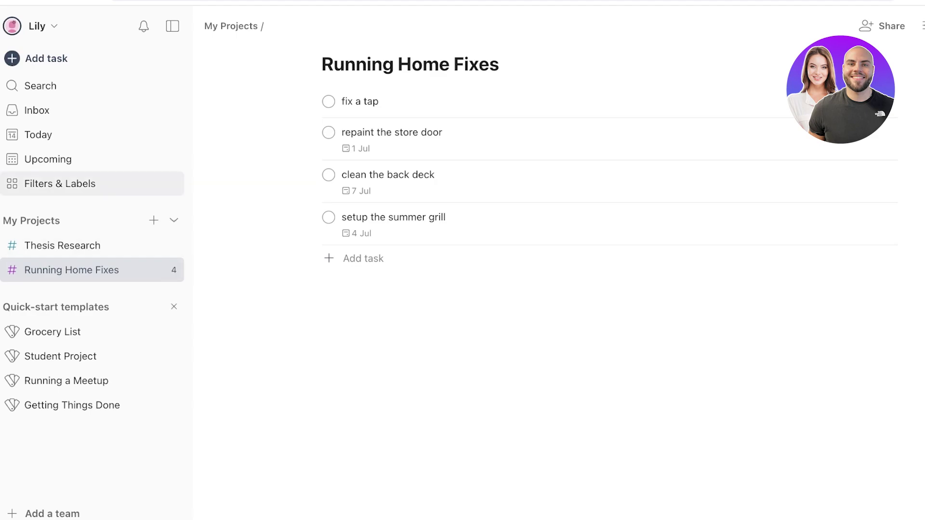
- Check the empty Priority 1 filter, then open the mentaltask label page from Filters & Labels
{"action": "left_click", "coordinate": [60, 183]}
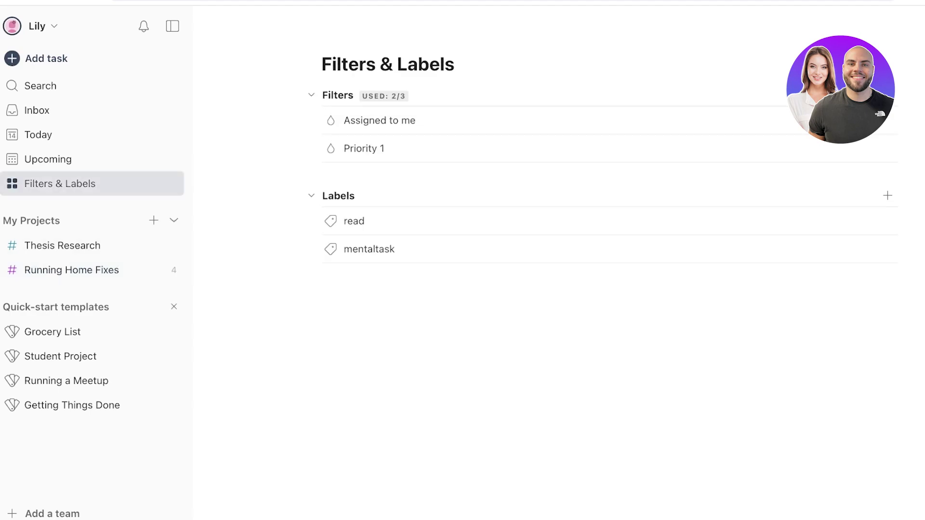
{"action": "left_click", "coordinate": [364, 148]}
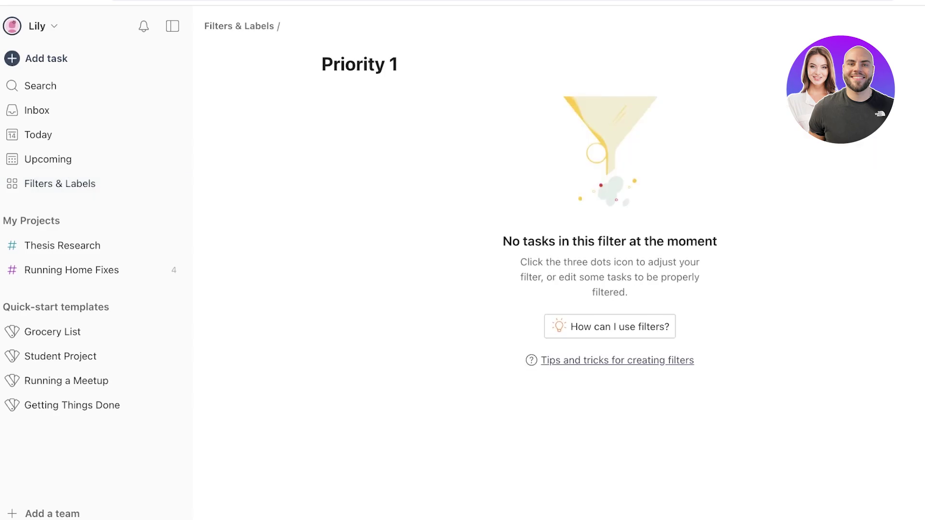
{"action": "left_click", "coordinate": [60, 184]}
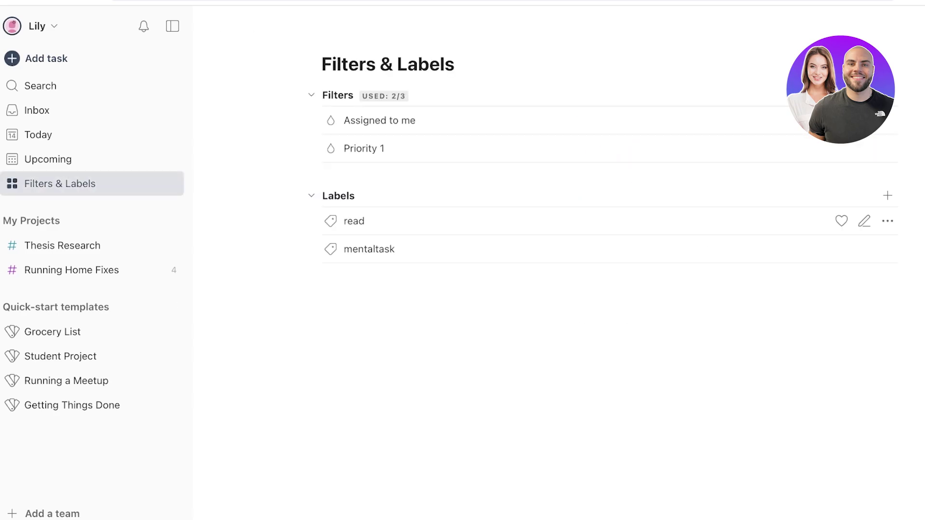
{"action": "left_click", "coordinate": [369, 249]}
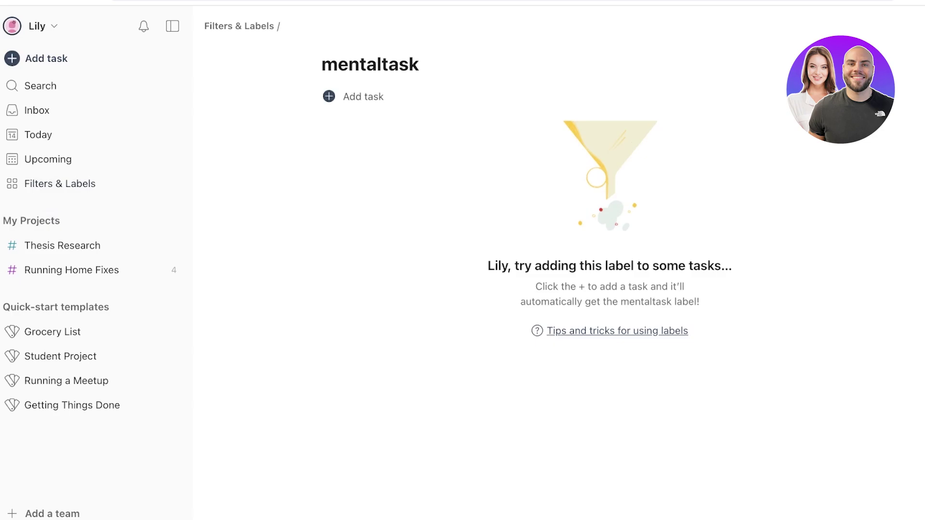
{"action": "left_click", "coordinate": [331, 96]}
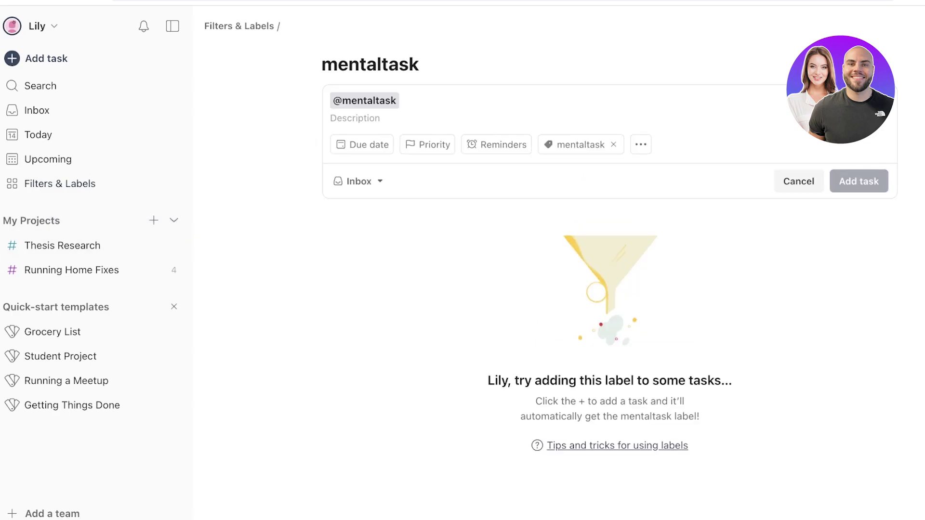
{"action": "left_click", "coordinate": [58, 183]}
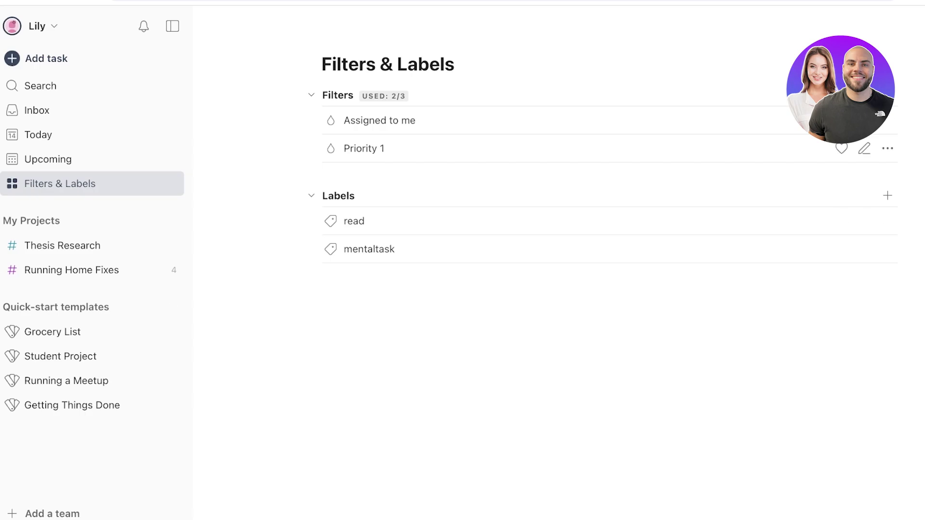
{"action": "left_click", "coordinate": [369, 249]}
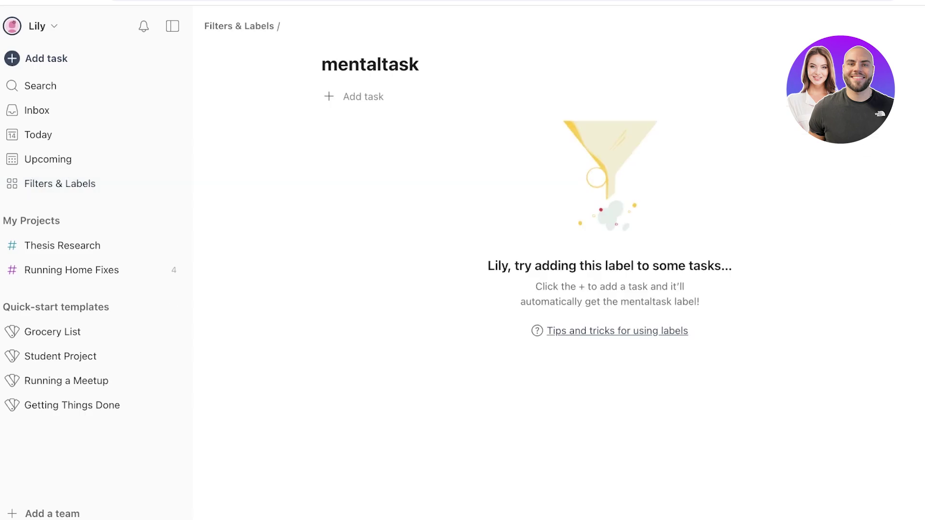
- Add the mentaltask-tagged task 'calculate my student debt' and view it in the Inbox
{"action": "key", "text": "a"}
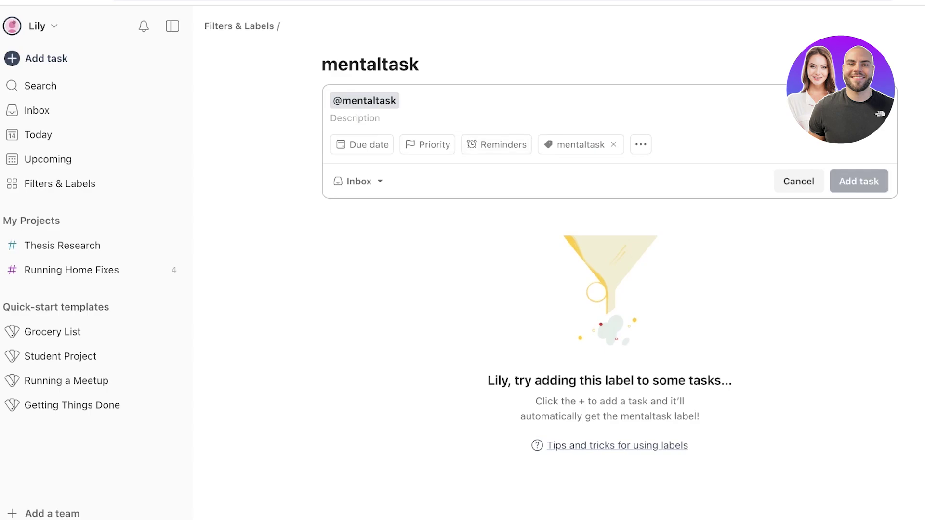
{"action": "type", "text": "calculate my"}
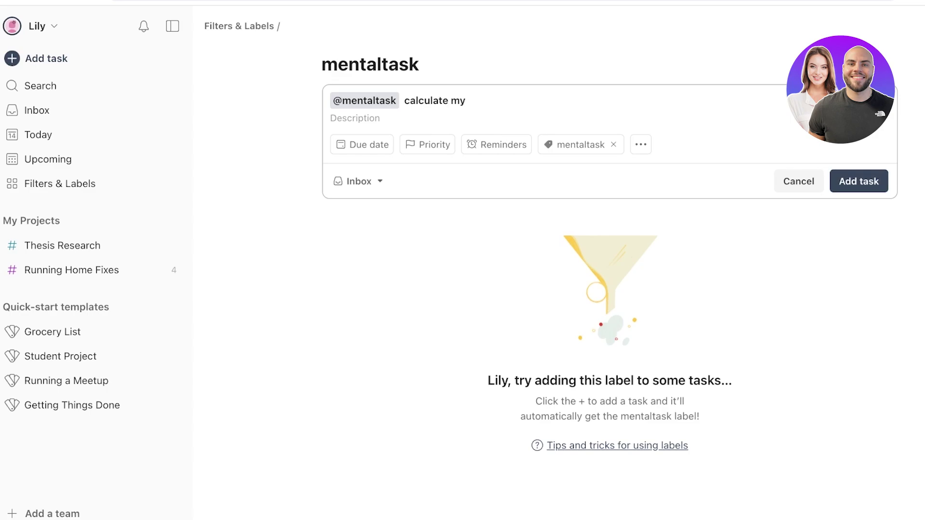
{"action": "type", "text": " student debt"}
{"action": "key", "text": "Return"}
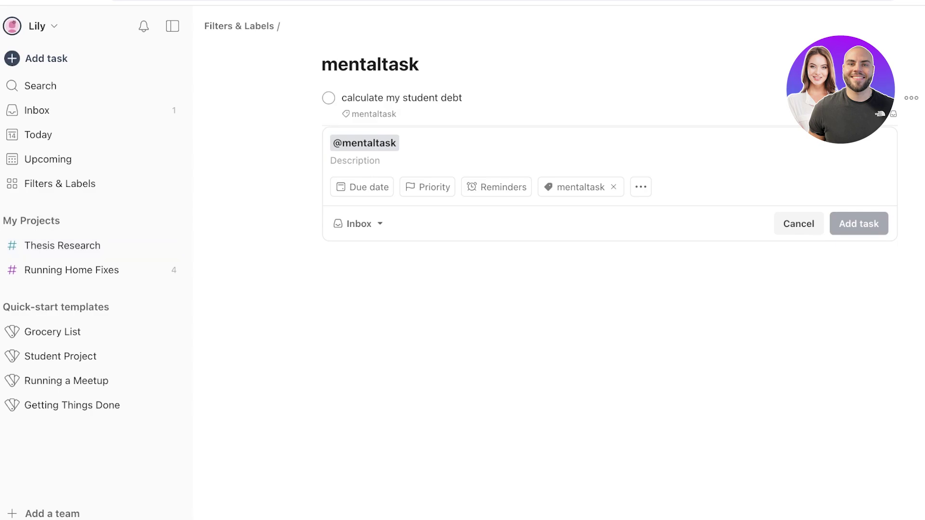
{"action": "left_click", "coordinate": [401, 98]}
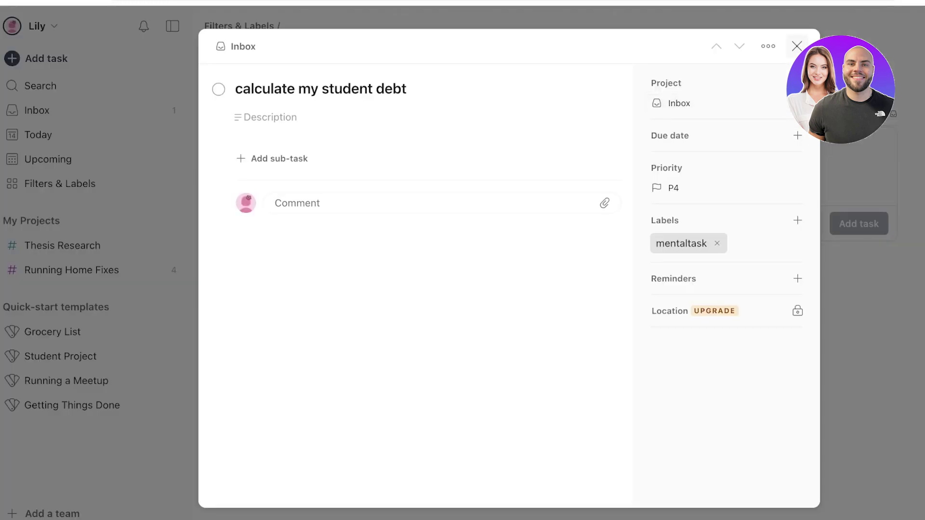
{"action": "key", "text": "Escape"}
{"action": "left_click", "coordinate": [37, 111]}
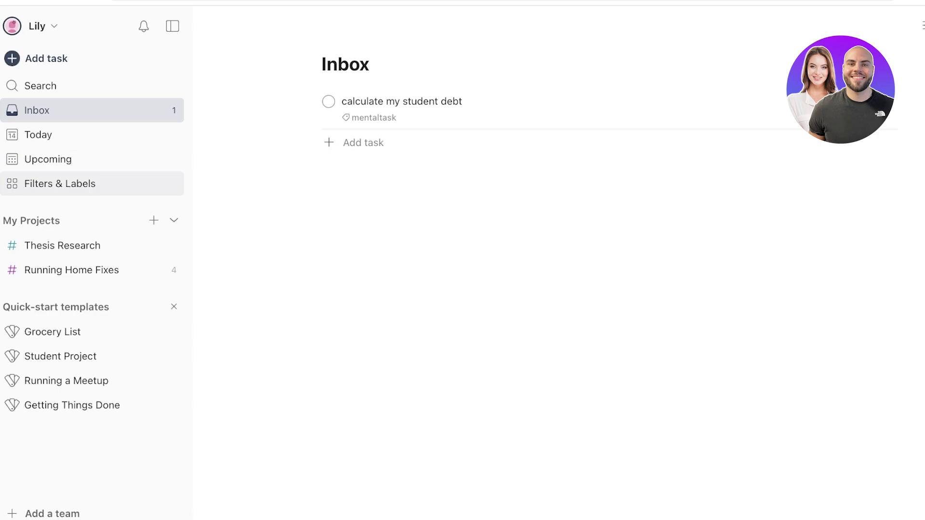
- Browse Filters & Labels, My Projects, Thesis Research and Running Home Fixes, then return to Inbox
{"action": "left_click", "coordinate": [60, 183]}
{"action": "left_click", "coordinate": [37, 110]}
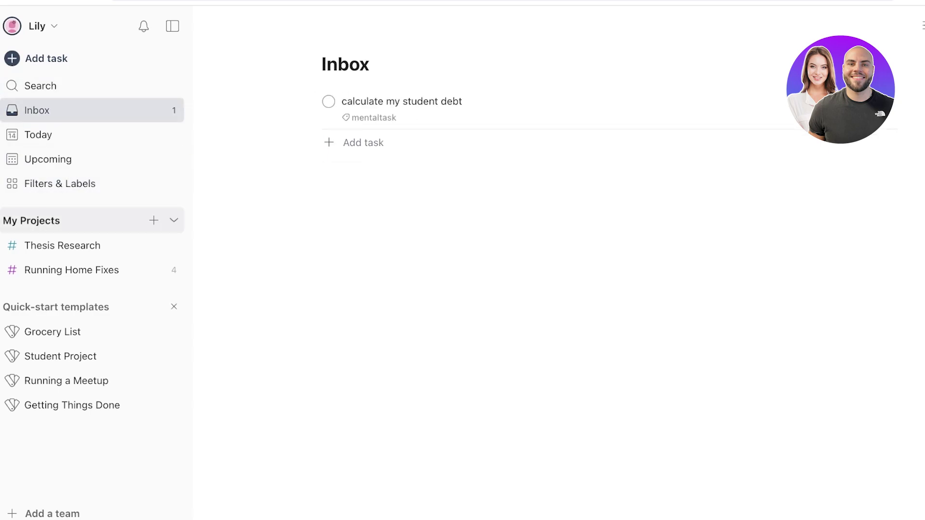
{"action": "left_click", "coordinate": [31, 221]}
{"action": "left_click", "coordinate": [62, 246]}
{"action": "left_click", "coordinate": [71, 270]}
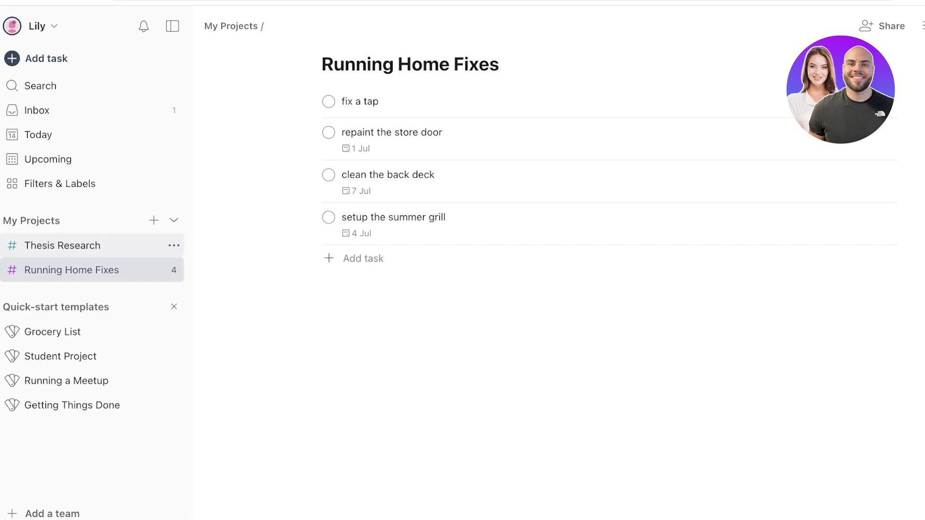
{"action": "left_click", "coordinate": [36, 111]}
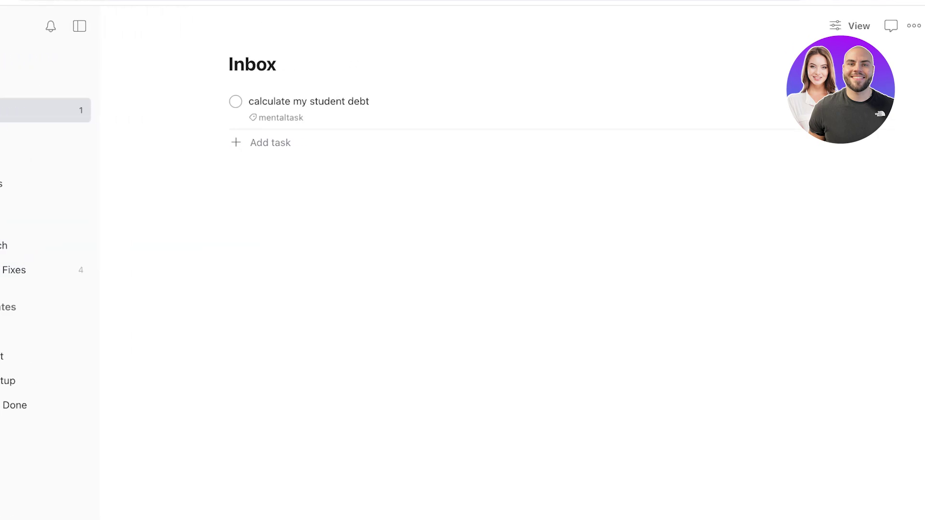
- Check the student debt task's Move to and Inbox view options, then show the Inbox's extra actions
{"action": "mouse_move", "coordinate": [517, 171]}
{"action": "left_click", "coordinate": [814, 102]}
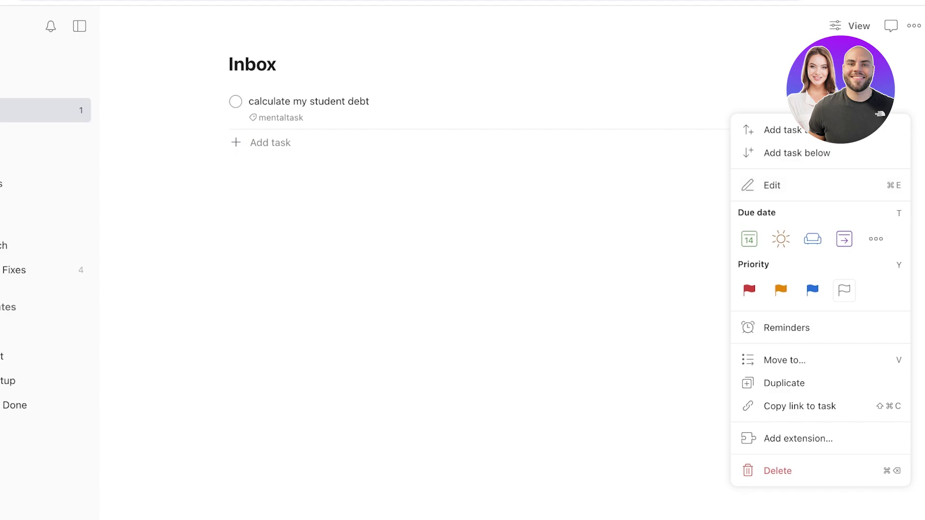
{"action": "key", "text": "v"}
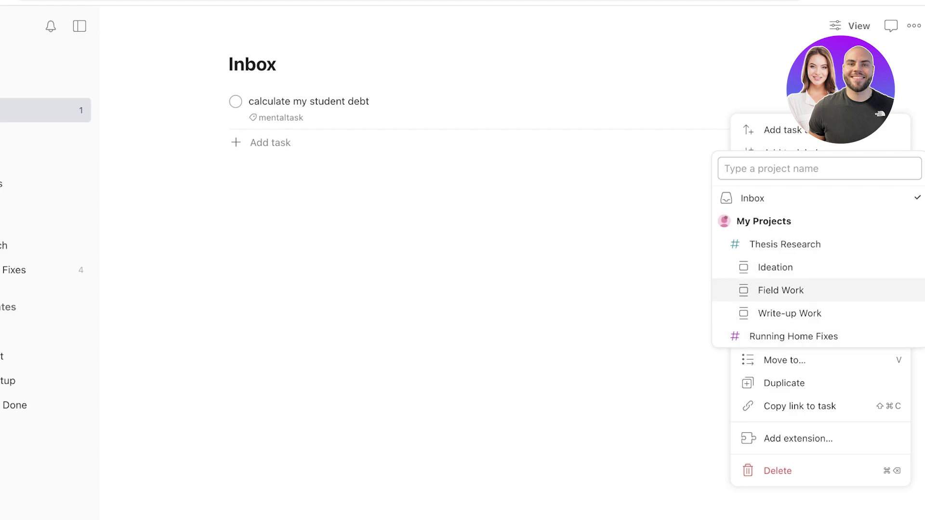
{"action": "key", "text": "Down"}
{"action": "key", "text": "Return"}
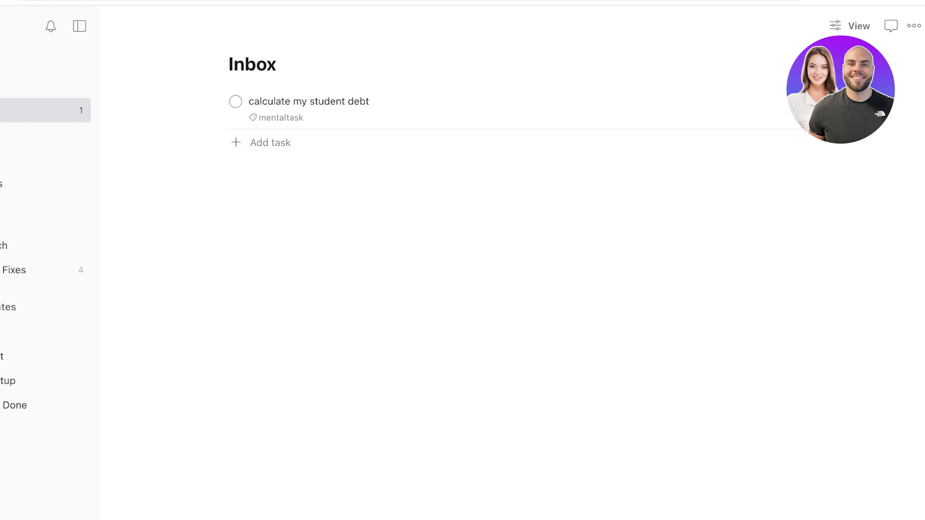
{"action": "key", "text": "v"}
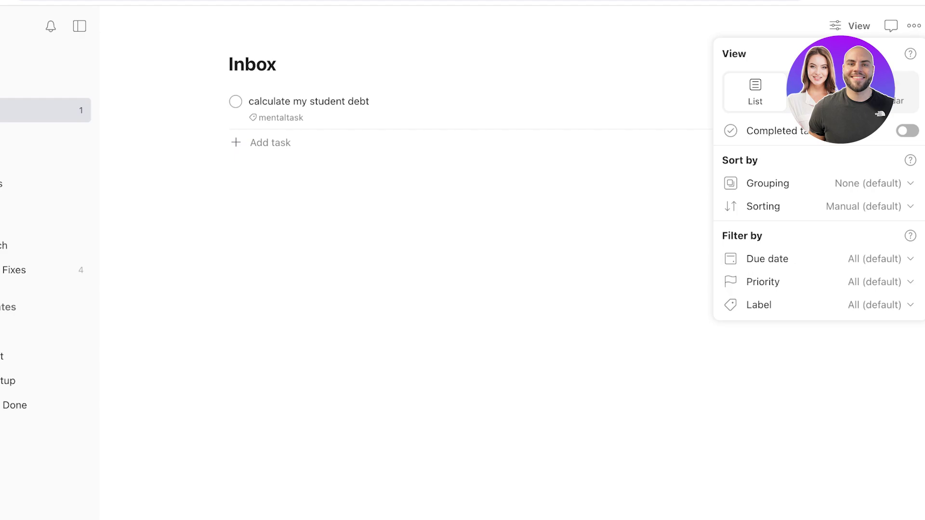
{"action": "key", "text": "Escape"}
{"action": "left_click", "coordinate": [914, 25]}
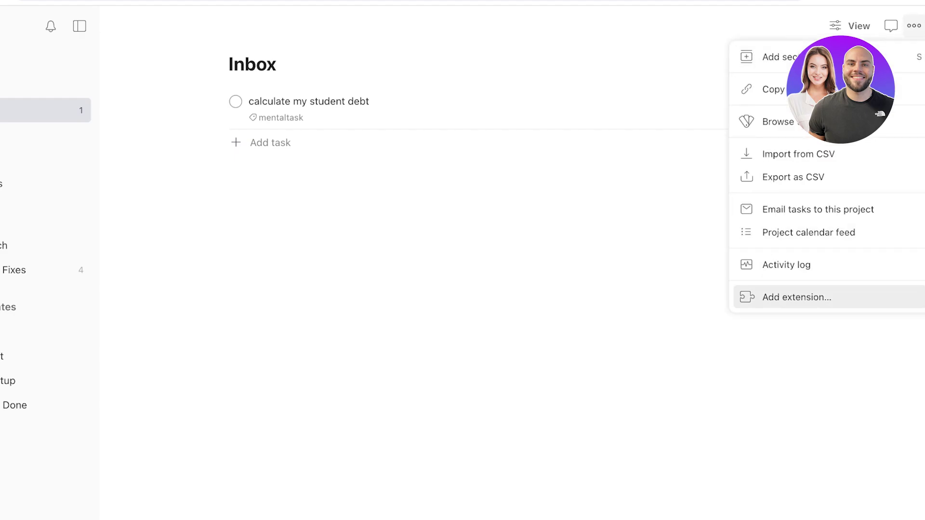
{"action": "left_click", "coordinate": [797, 298]}
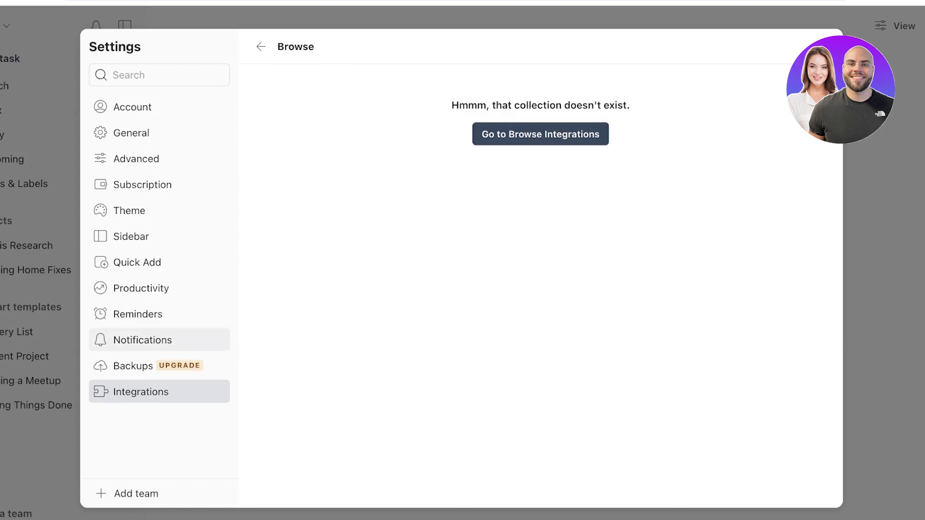
{"action": "left_click", "coordinate": [541, 134]}
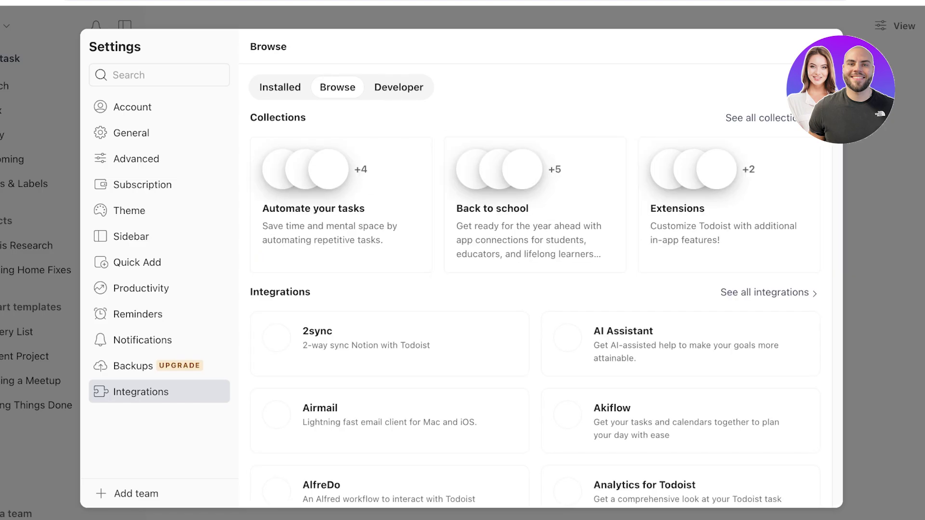
{"action": "scroll", "coordinate": [390, 338], "scroll_direction": "down", "scroll_amount": 1}
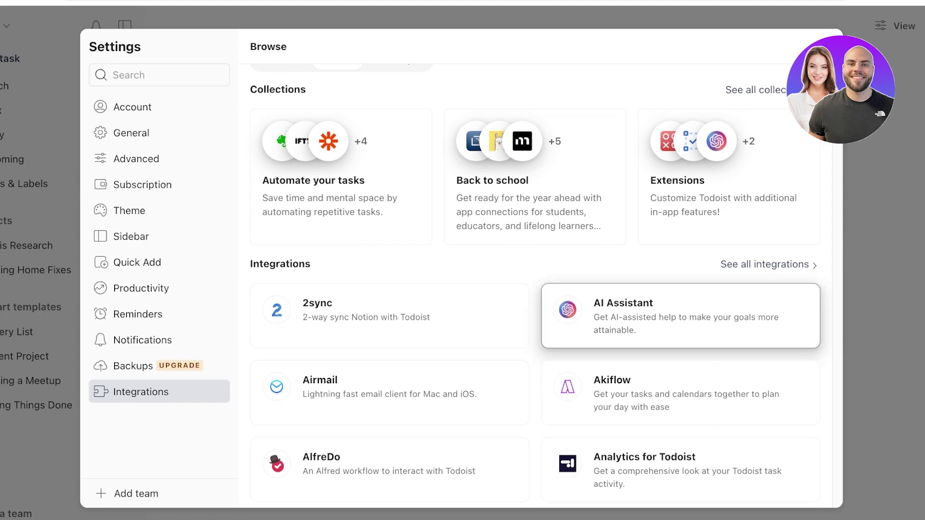
{"action": "left_click", "coordinate": [680, 316]}
{"action": "scroll", "coordinate": [546, 291], "scroll_direction": "down", "scroll_amount": 5}
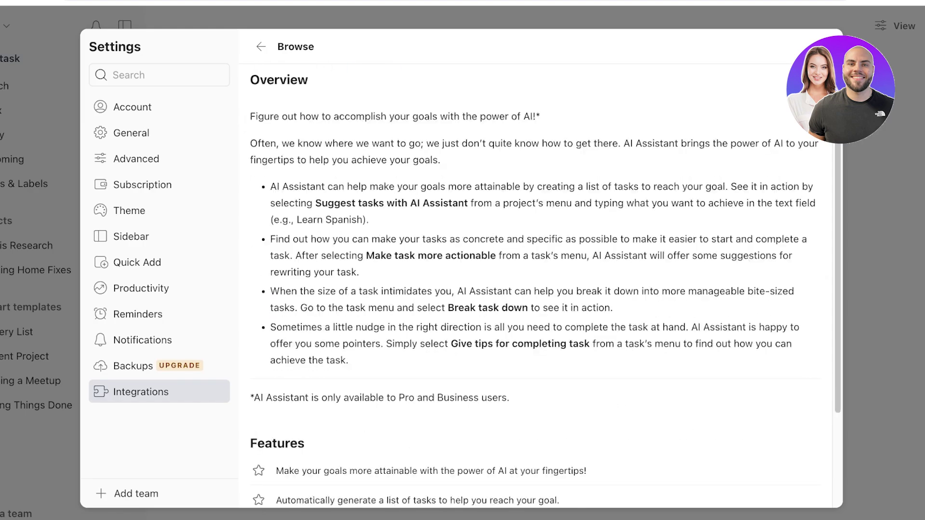
{"action": "scroll", "coordinate": [546, 286], "scroll_direction": "up", "scroll_amount": 5}
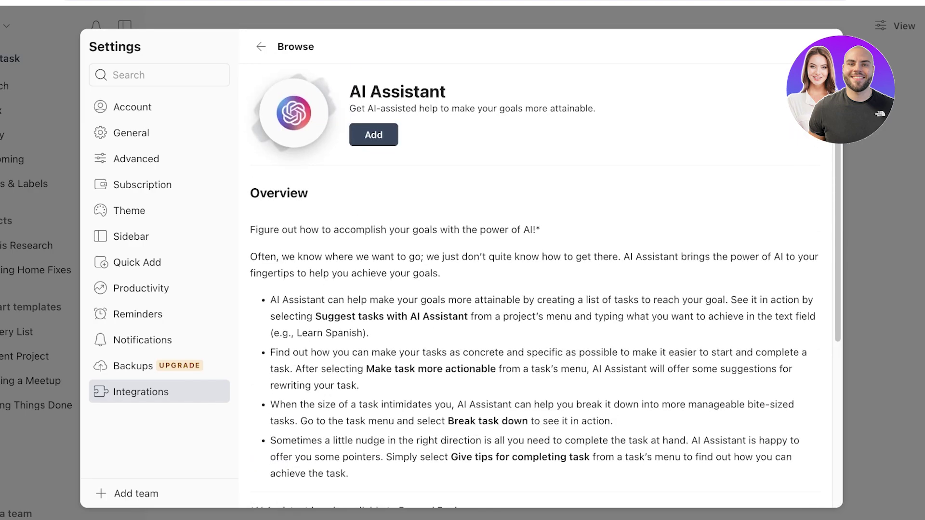
{"action": "left_click", "coordinate": [260, 46]}
{"action": "scroll", "coordinate": [338, 231], "scroll_direction": "down", "scroll_amount": 2}
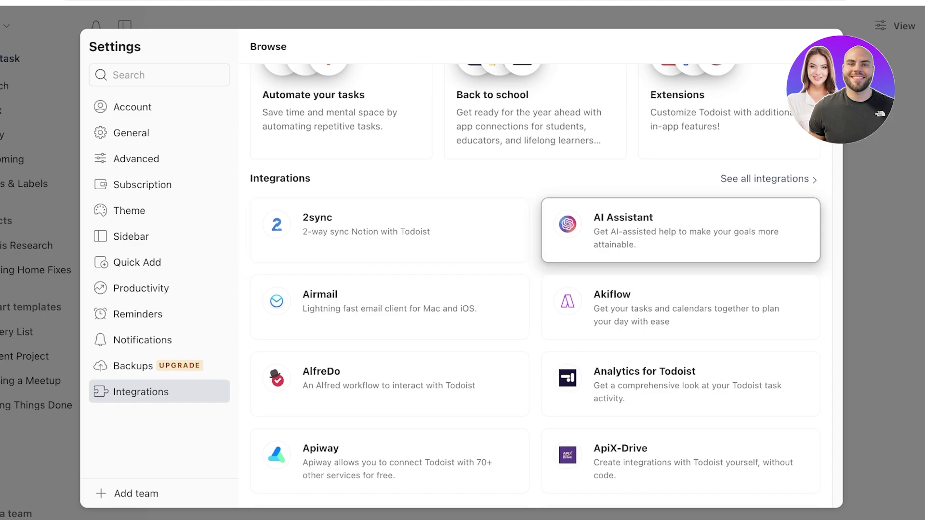
{"action": "scroll", "coordinate": [390, 294], "scroll_direction": "down", "scroll_amount": 4}
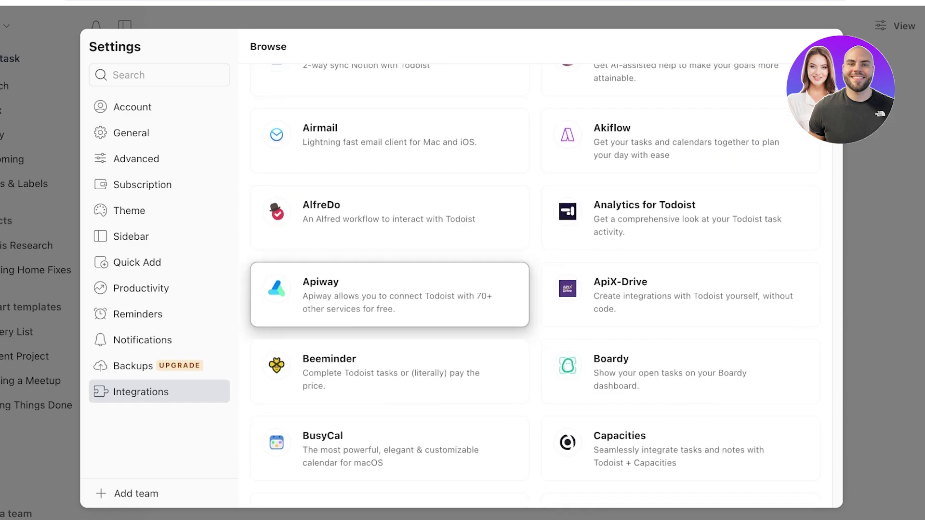
{"action": "scroll", "coordinate": [389, 295], "scroll_direction": "up", "scroll_amount": 4}
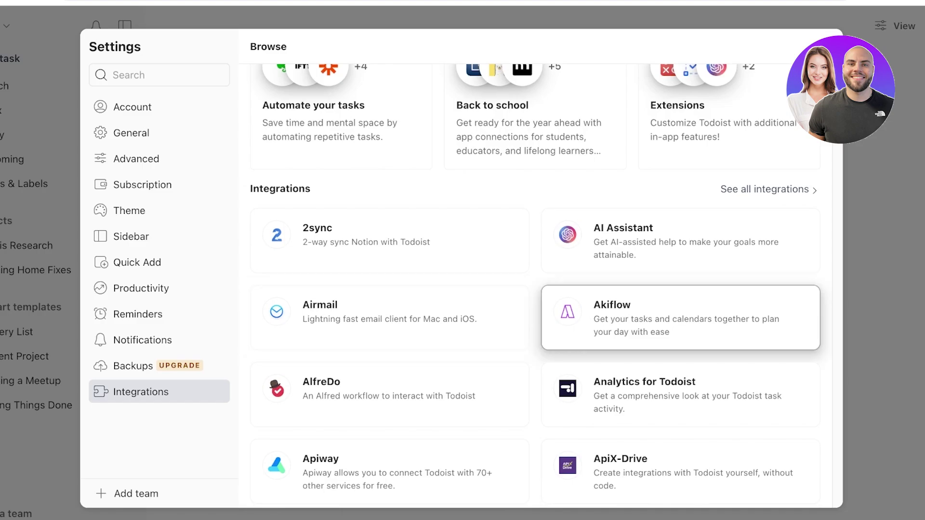
{"action": "scroll", "coordinate": [390, 299], "scroll_direction": "down", "scroll_amount": 15}
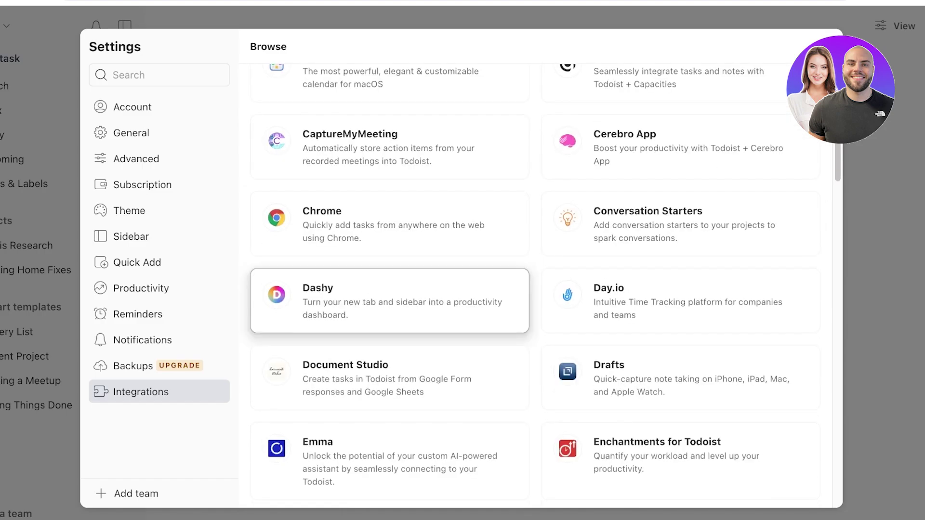
{"action": "key", "text": "Escape"}
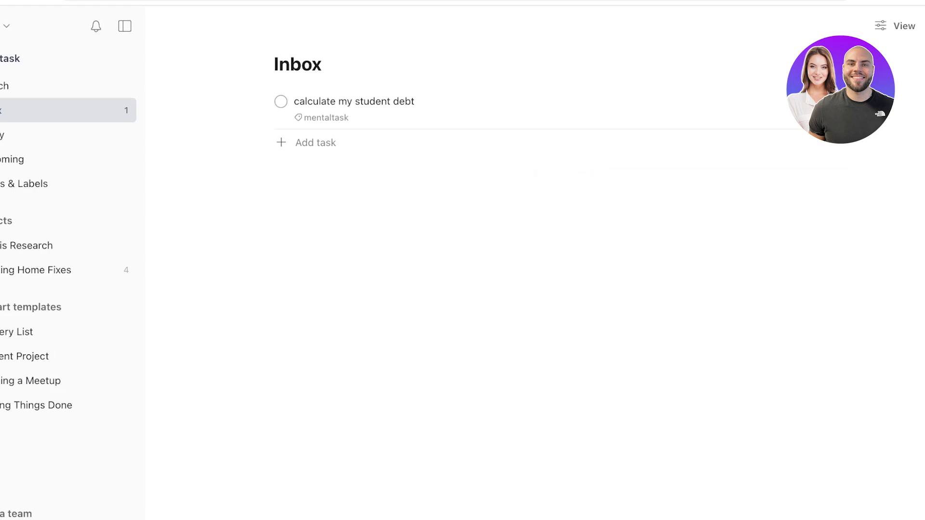
- Open and close the Add a team form, then bring up Upgrade to Pro from the account menu
{"action": "left_click", "coordinate": [17, 514]}
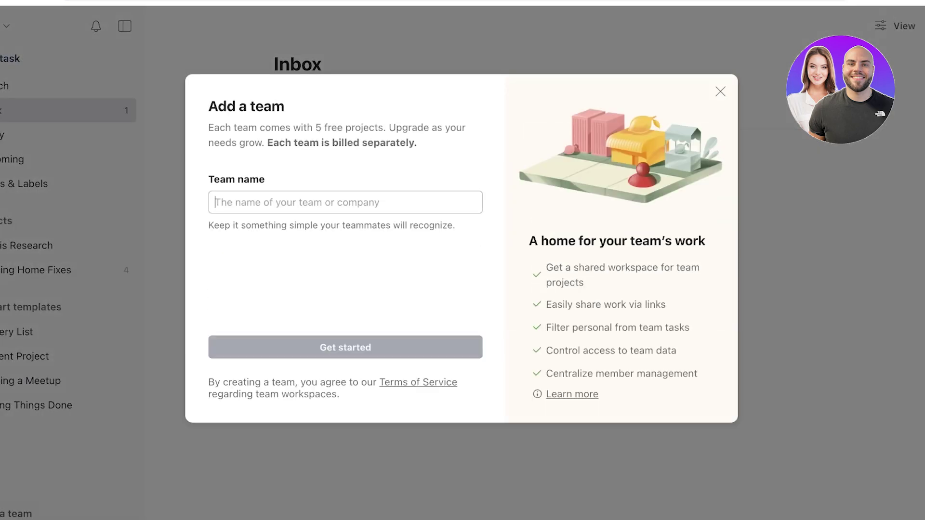
{"action": "left_click", "coordinate": [721, 92]}
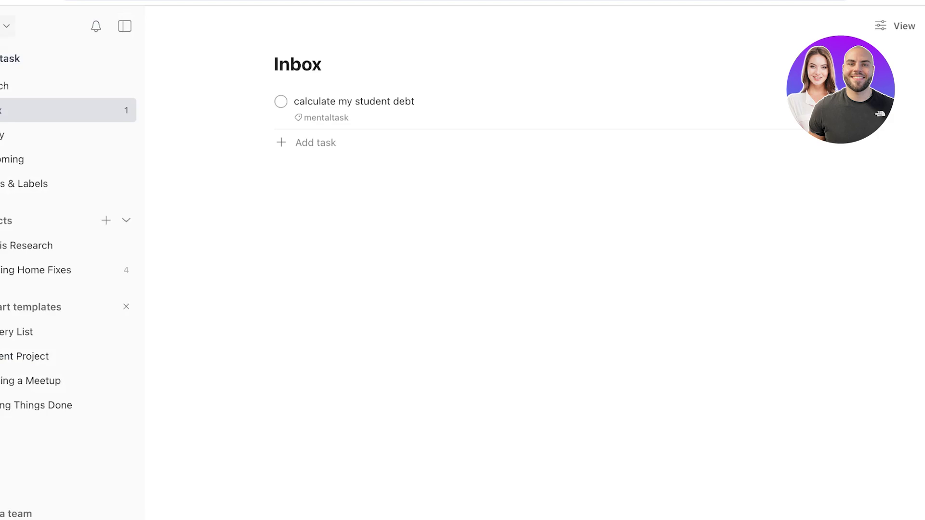
{"action": "left_click", "coordinate": [7, 25]}
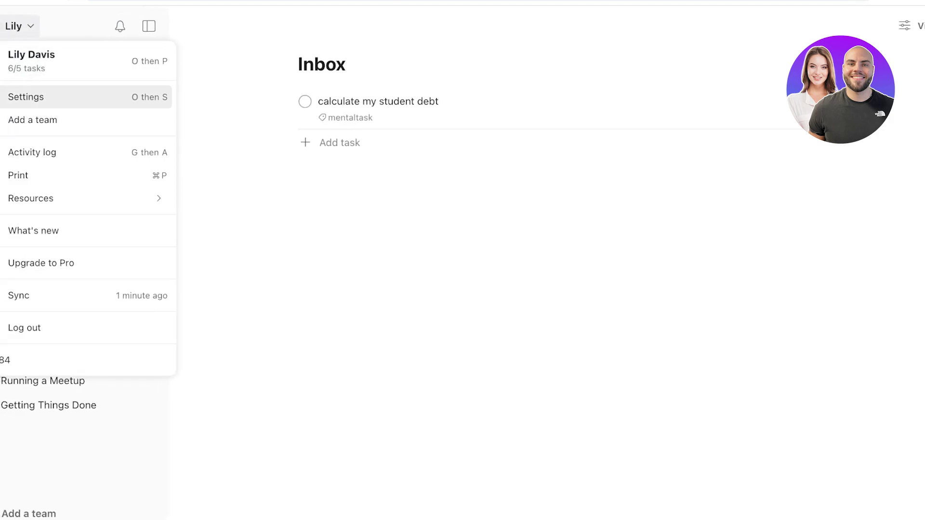
{"action": "left_click", "coordinate": [41, 263]}
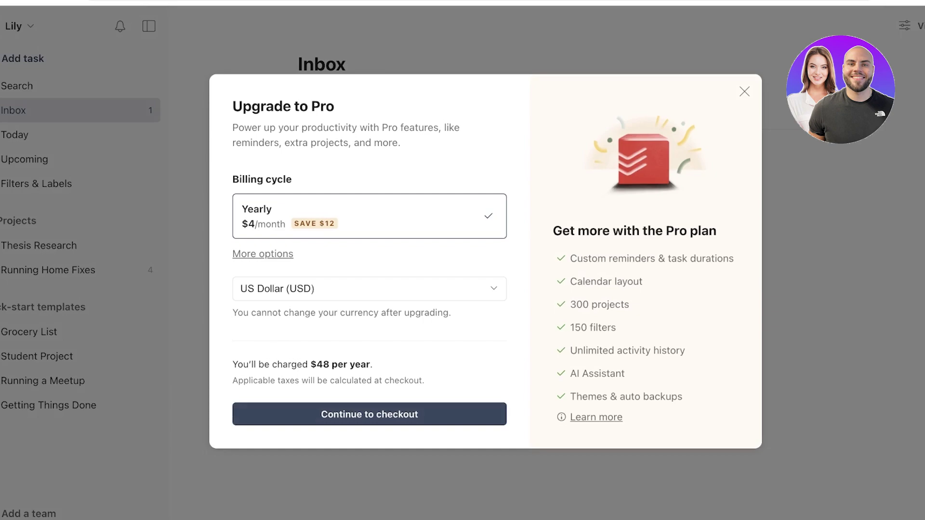
- Switch the Pro offer's billing cycle from yearly to Monthly at $5 per month
{"action": "left_click", "coordinate": [263, 254]}
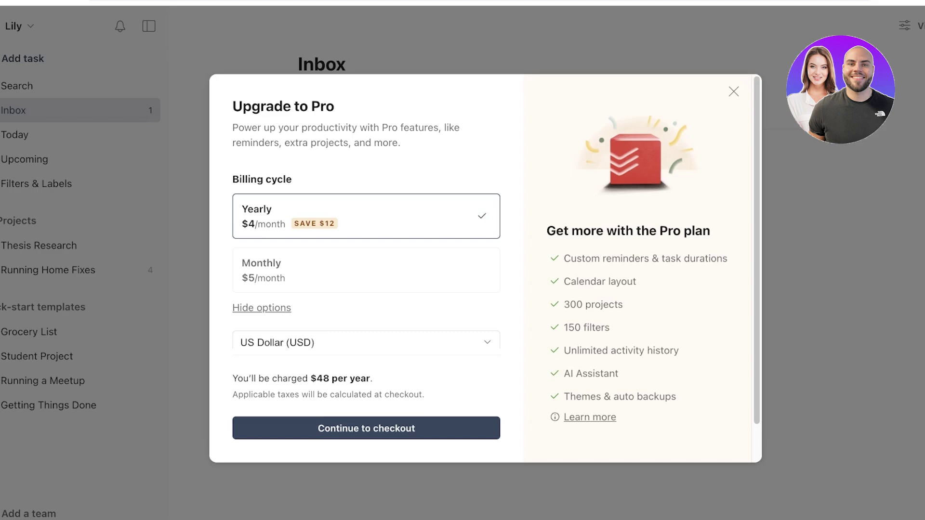
{"action": "left_click", "coordinate": [366, 270]}
{"action": "scroll", "coordinate": [366, 241], "scroll_direction": "down", "scroll_amount": 2}
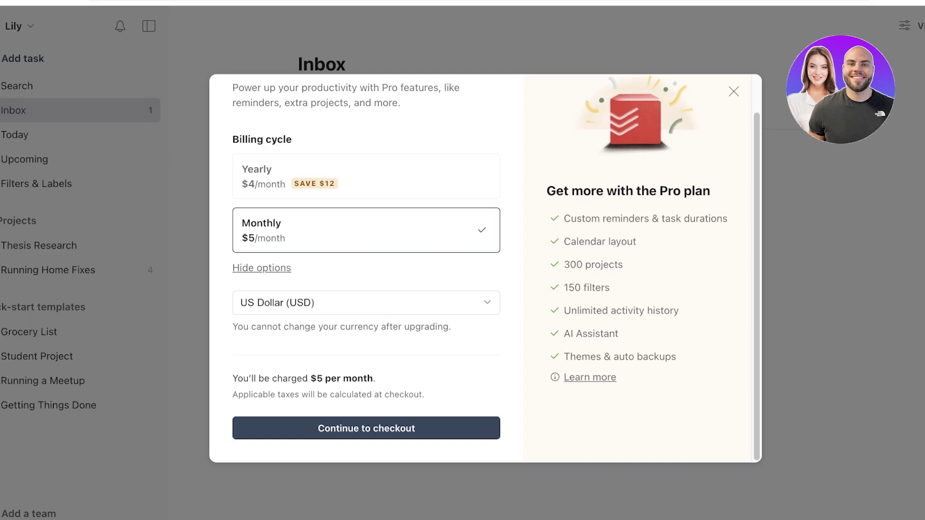
{"action": "scroll", "coordinate": [485, 268], "scroll_direction": "up", "scroll_amount": 2}
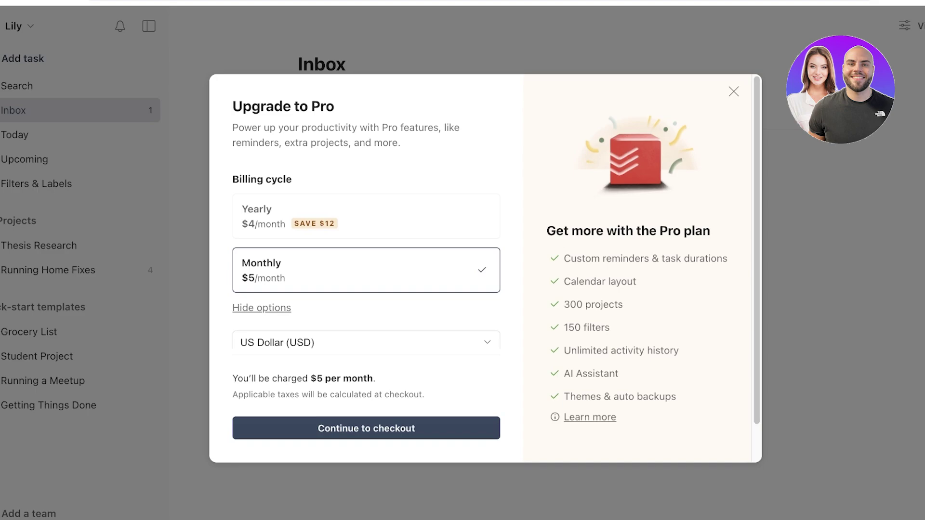
{"action": "scroll", "coordinate": [482, 217], "scroll_direction": "down", "scroll_amount": 1}
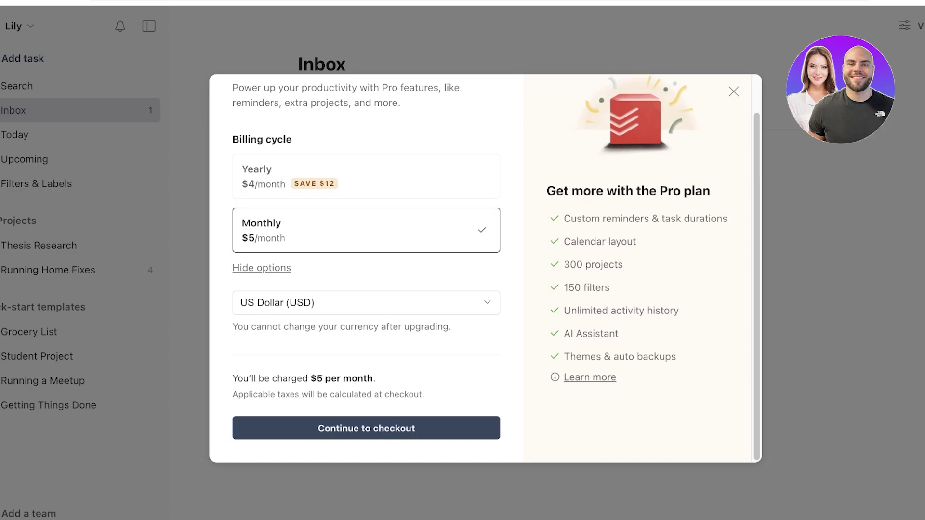
- Close the Pro offer, check Notifications, and view the Running Home Fixes project's four tasks
{"action": "left_click", "coordinate": [734, 92]}
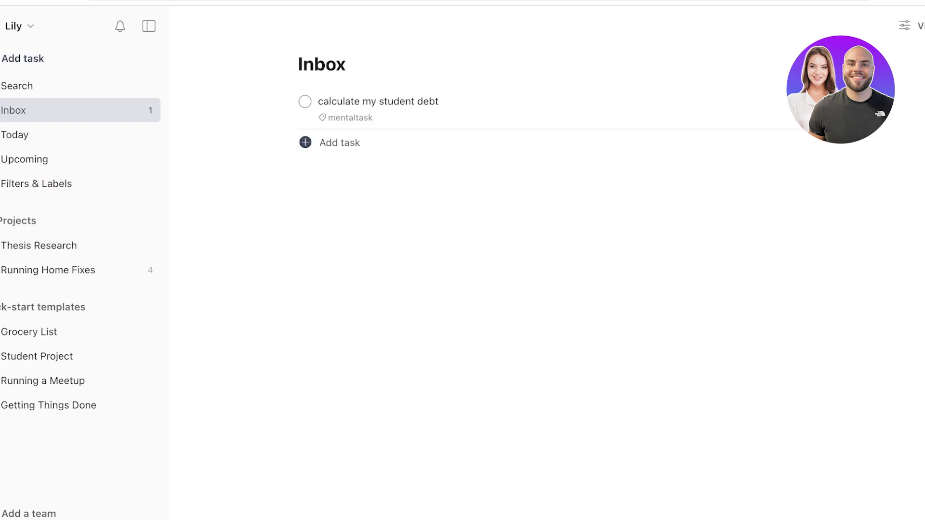
{"action": "mouse_move", "coordinate": [587, 171]}
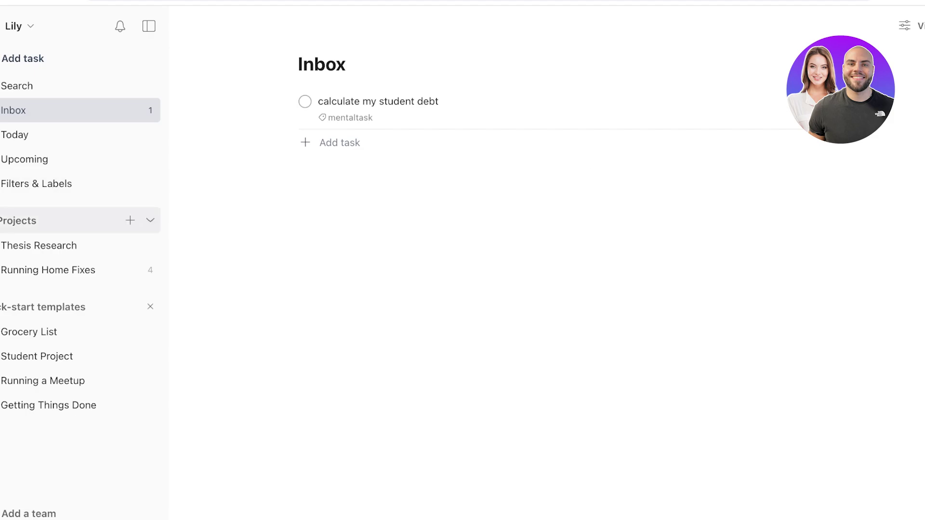
{"action": "left_click", "coordinate": [120, 26]}
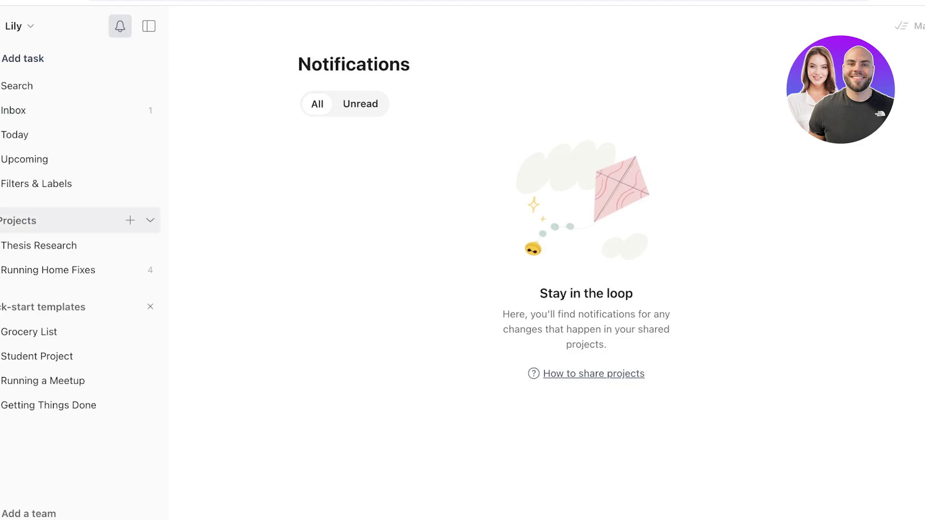
{"action": "left_click", "coordinate": [48, 270]}
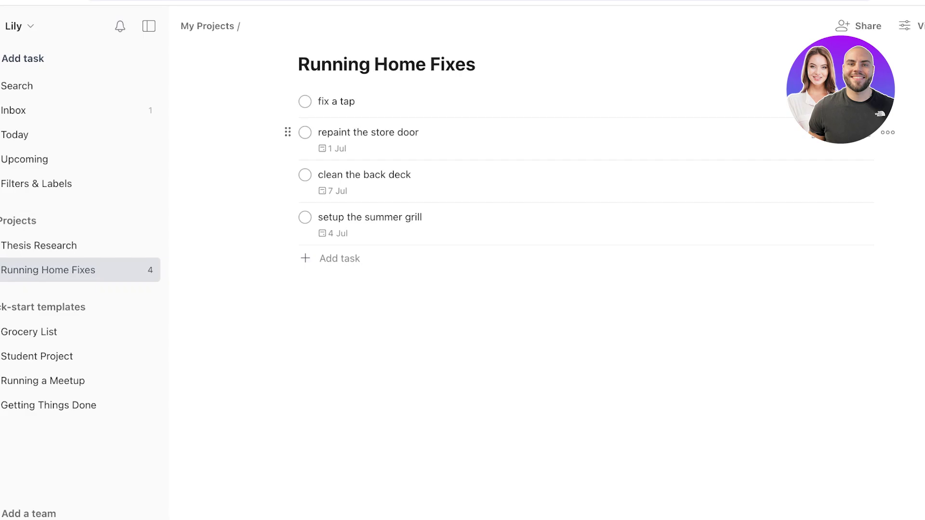
- Reschedule 'repaint the store door' from 1 Jul to tomorrow, 15 Jun
{"action": "left_click", "coordinate": [368, 132]}
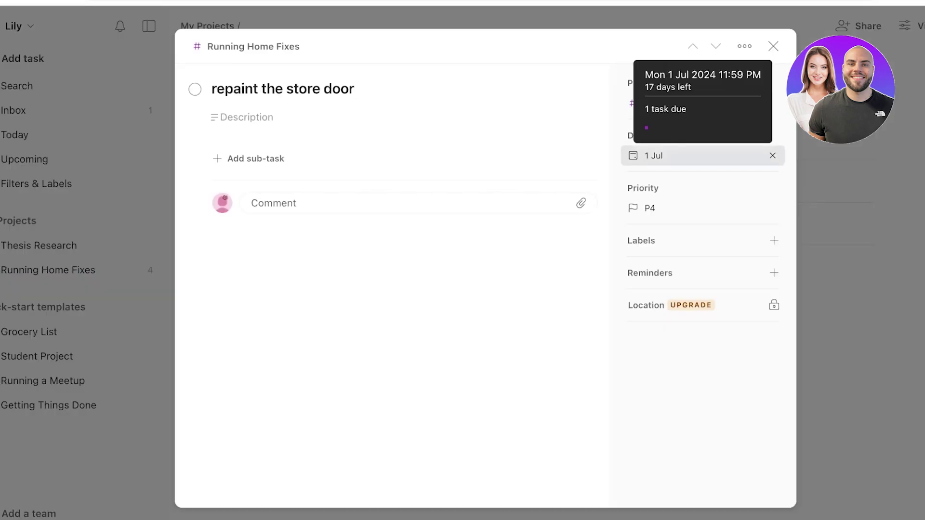
{"action": "left_click", "coordinate": [654, 156]}
{"action": "left_click", "coordinate": [556, 176]}
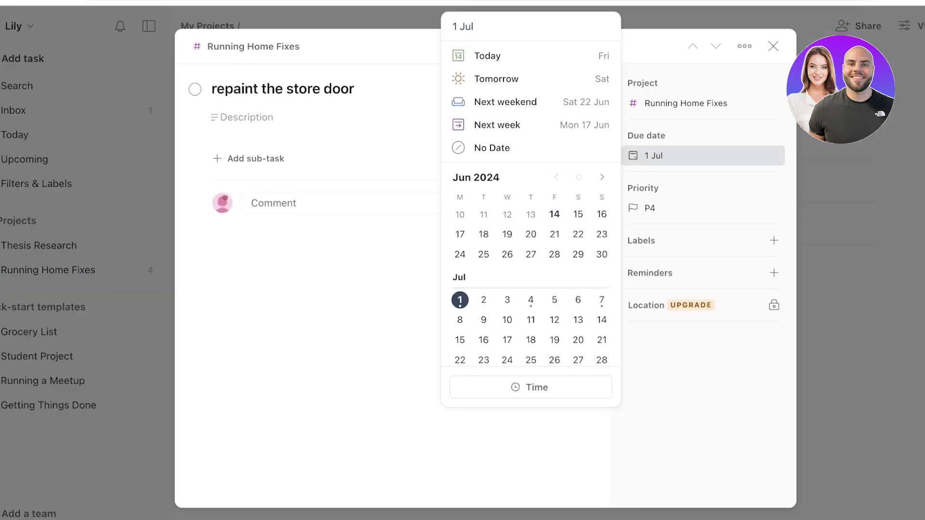
{"action": "left_click", "coordinate": [578, 213]}
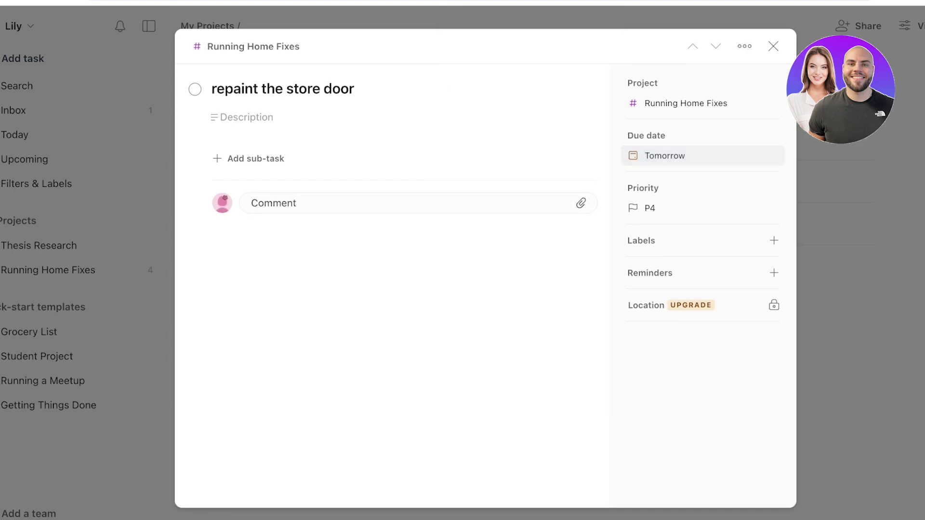
{"action": "key", "text": "Escape"}
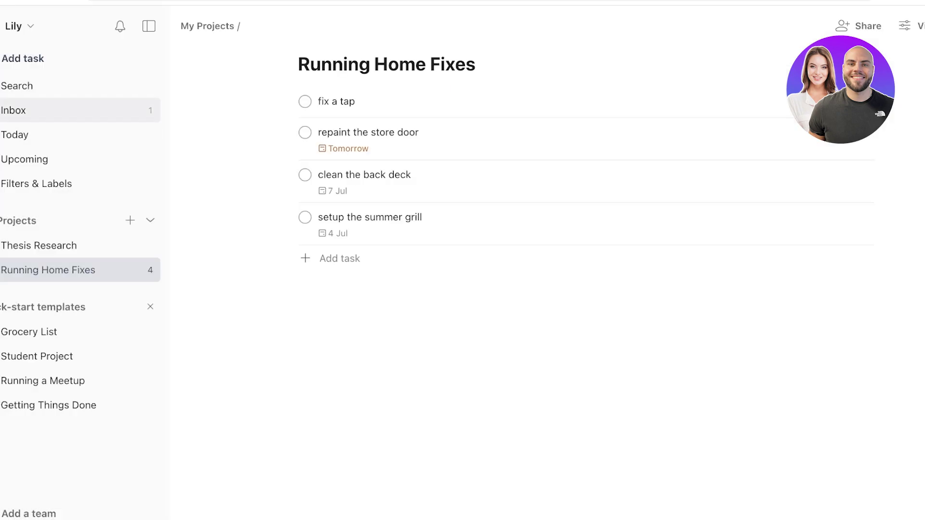
{"action": "left_click", "coordinate": [29, 110]}
- Page the Upcoming board ahead to mid July and back to today, then dismiss the 'Plan the week ahead' tip
{"action": "left_click", "coordinate": [15, 135]}
{"action": "left_click", "coordinate": [24, 159]}
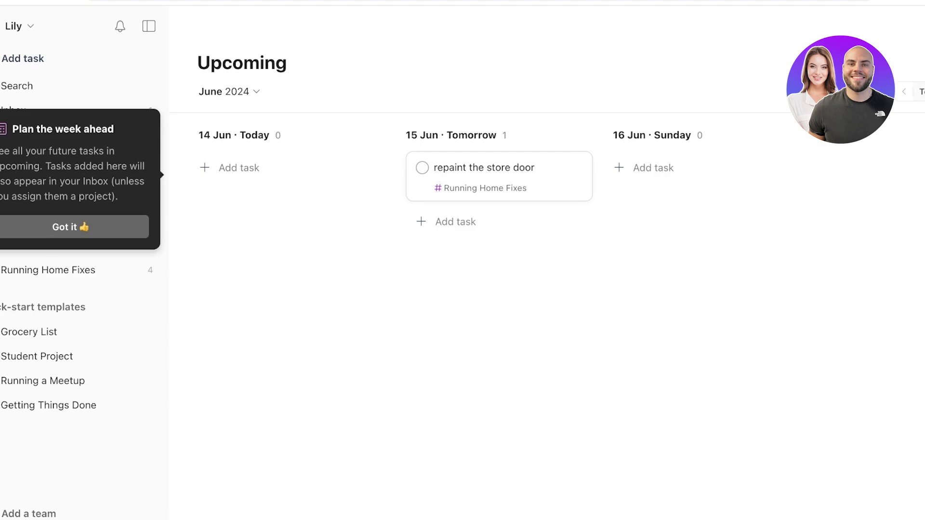
{"action": "left_click", "coordinate": [923, 91]}
{"action": "left_click", "coordinate": [923, 91]}
{"action": "left_click", "coordinate": [922, 92]}
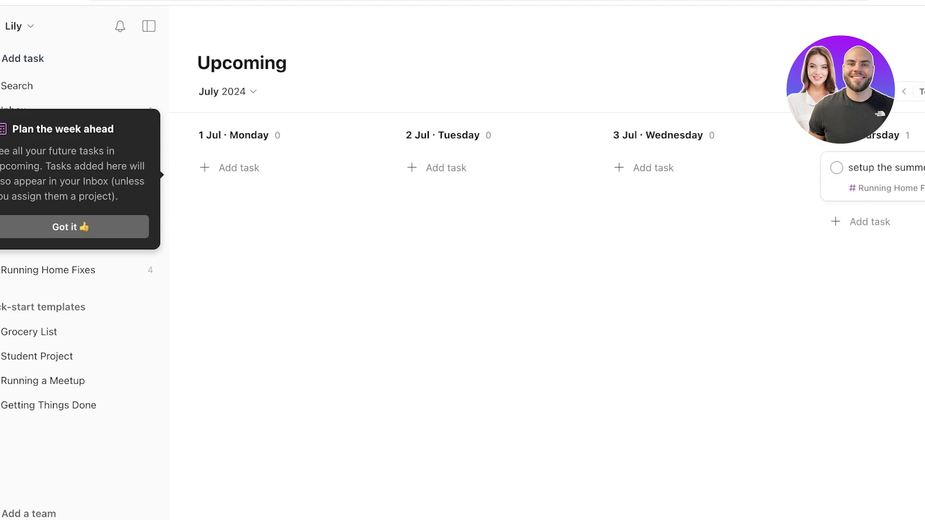
{"action": "left_click", "coordinate": [923, 91]}
{"action": "left_click", "coordinate": [923, 92]}
{"action": "left_click", "coordinate": [904, 91]}
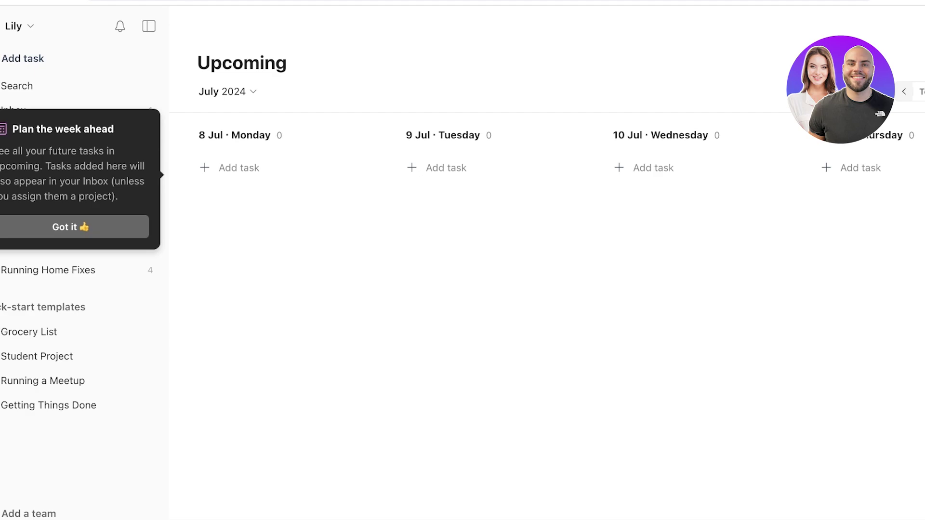
{"action": "left_click", "coordinate": [904, 91]}
{"action": "left_click", "coordinate": [904, 92]}
{"action": "left_click", "coordinate": [904, 91]}
{"action": "left_click", "coordinate": [904, 92]}
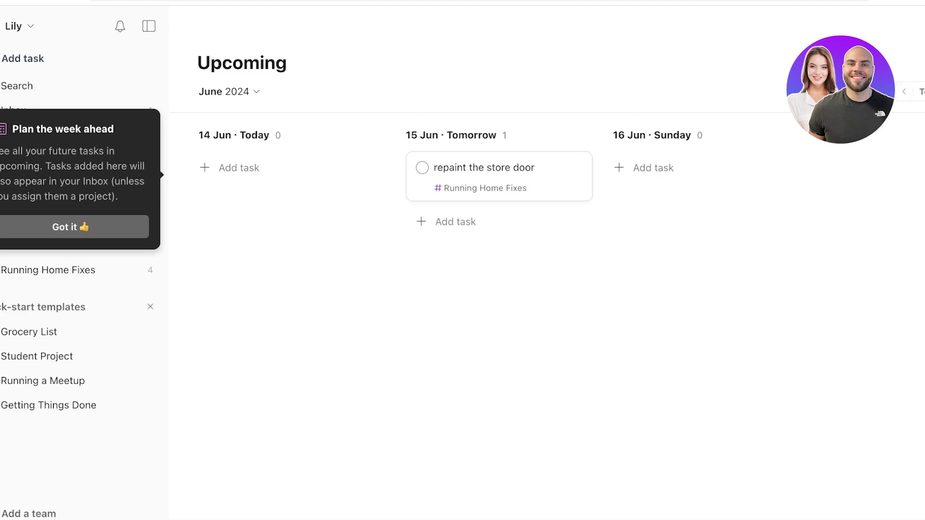
{"action": "left_click", "coordinate": [71, 227]}
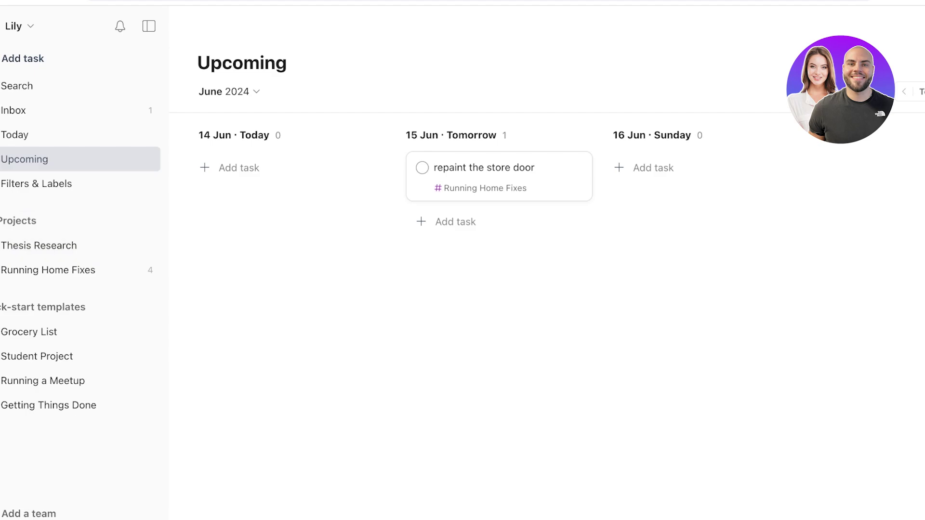
- Add a 'job interview' task for Sunday 16 Jun
{"action": "left_click", "coordinate": [621, 168]}
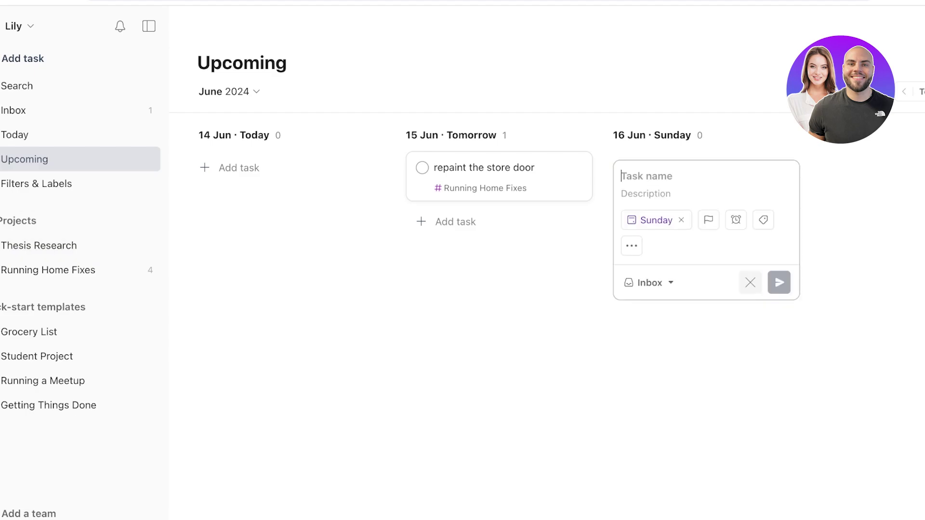
{"action": "type", "text": "meetinh"}
{"action": "key", "text": "BackSpace"}
{"action": "key", "text": "BackSpace"}
{"action": "key", "text": "BackSpace"}
{"action": "key", "text": "BackSpace"}
{"action": "key", "text": "BackSpace"}
{"action": "key", "text": "BackSpace"}
{"action": "key", "text": "BackSpace"}
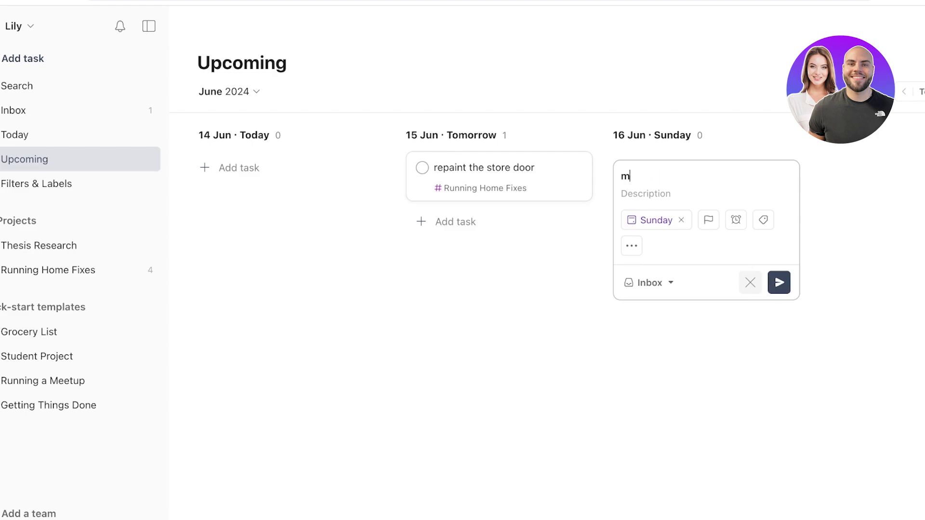
{"action": "type", "text": "job interview"}
{"action": "key", "text": "Return"}
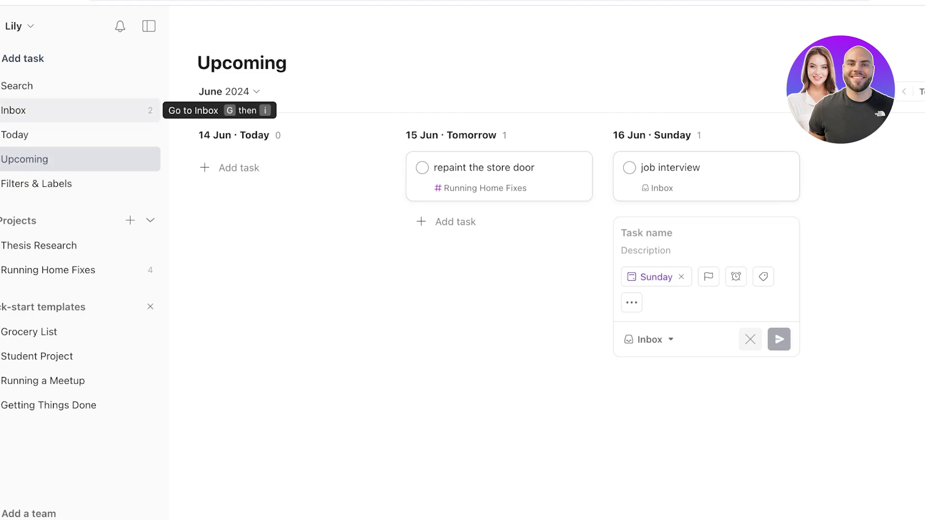
- Mark the job interview task complete on the Upcoming board
{"action": "left_click", "coordinate": [48, 110]}
{"action": "left_click", "coordinate": [48, 159]}
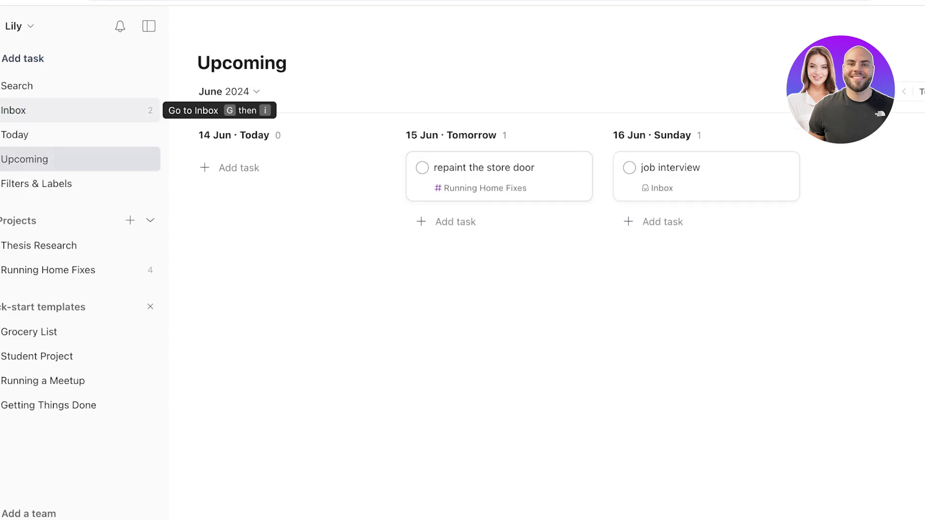
{"action": "left_click", "coordinate": [629, 168]}
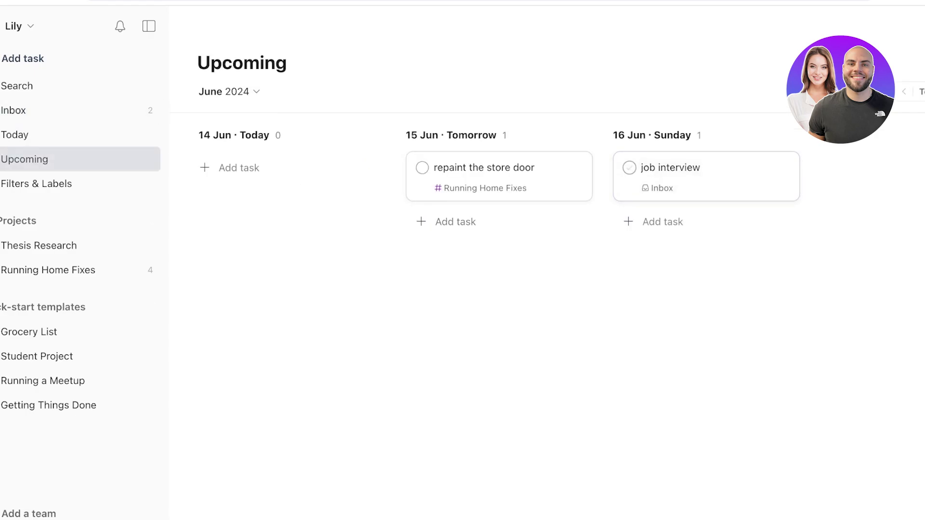
{"action": "mouse_move", "coordinate": [38, 332]}
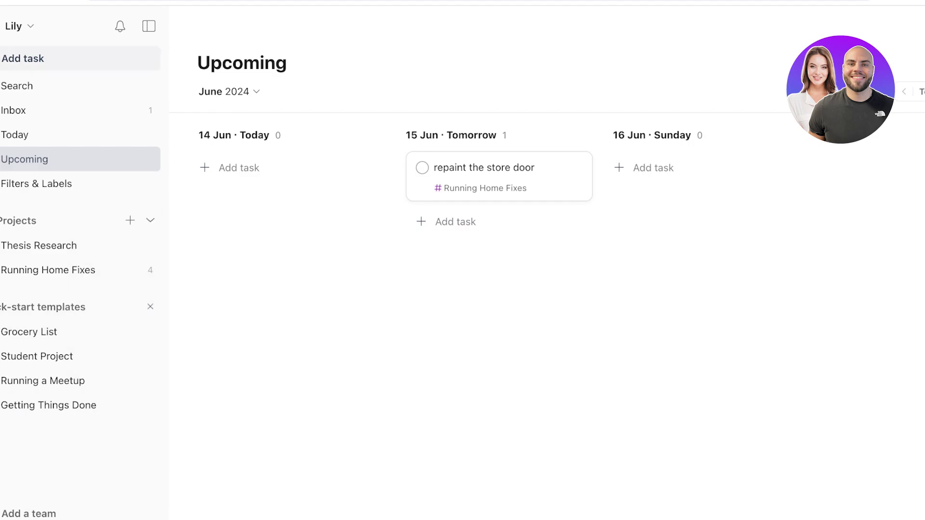
- Enable Completed in the Sidebar settings and open the Completed activity list
{"action": "left_click", "coordinate": [18, 26]}
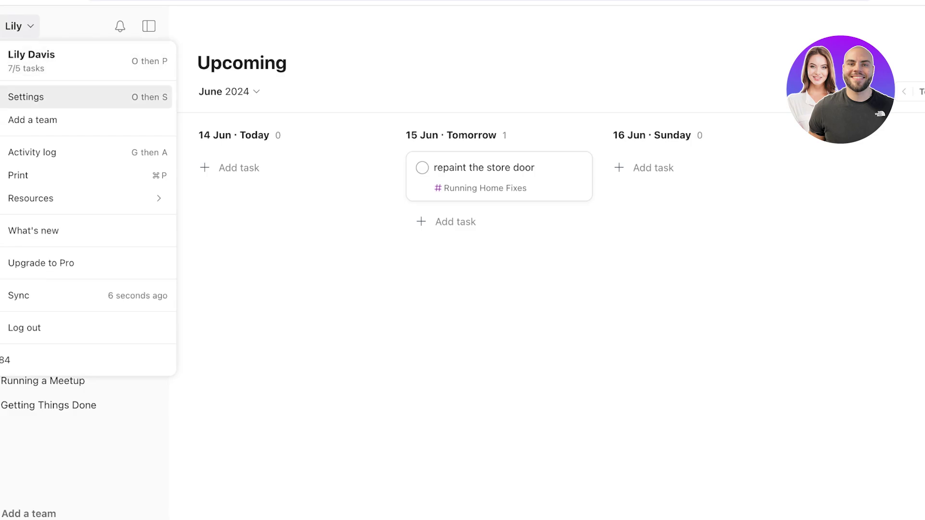
{"action": "left_click", "coordinate": [28, 97]}
{"action": "left_click", "coordinate": [155, 236]}
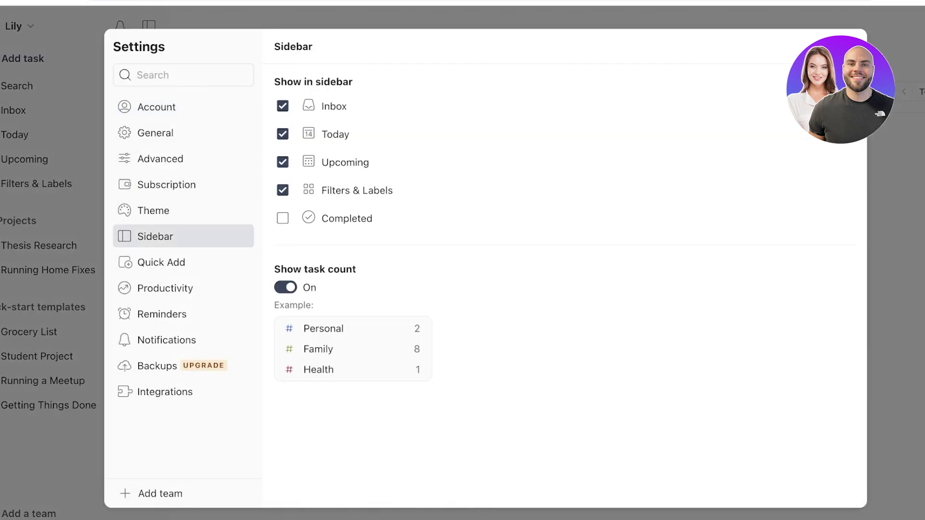
{"action": "left_click", "coordinate": [282, 218]}
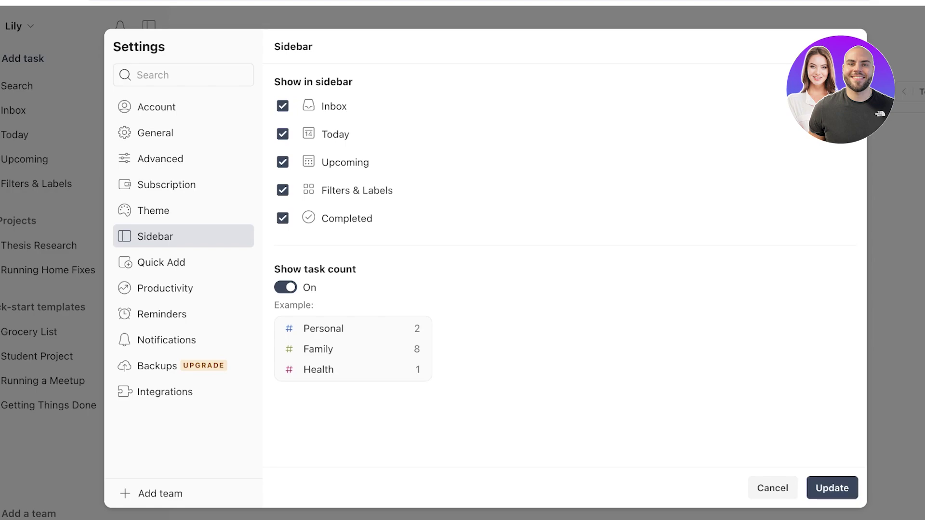
{"action": "left_click", "coordinate": [832, 489]}
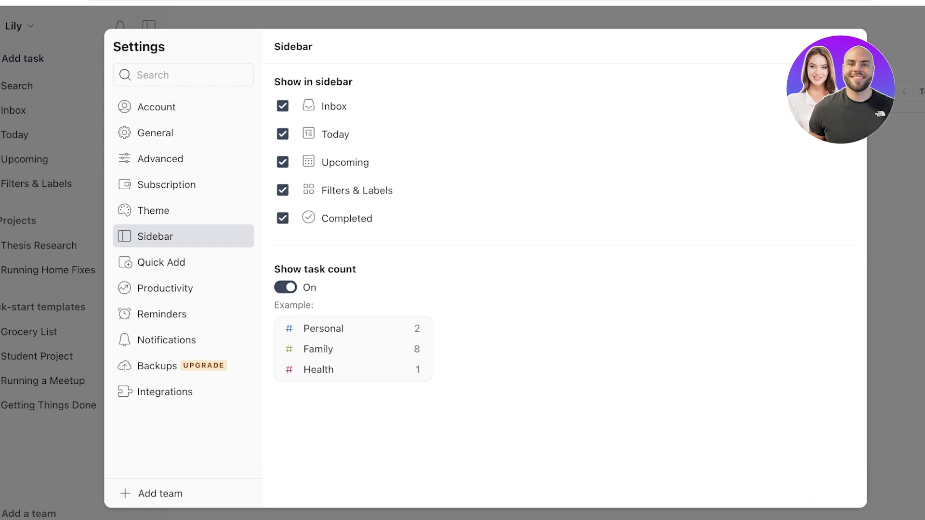
{"action": "key", "text": "Escape"}
{"action": "left_click", "coordinate": [26, 208]}
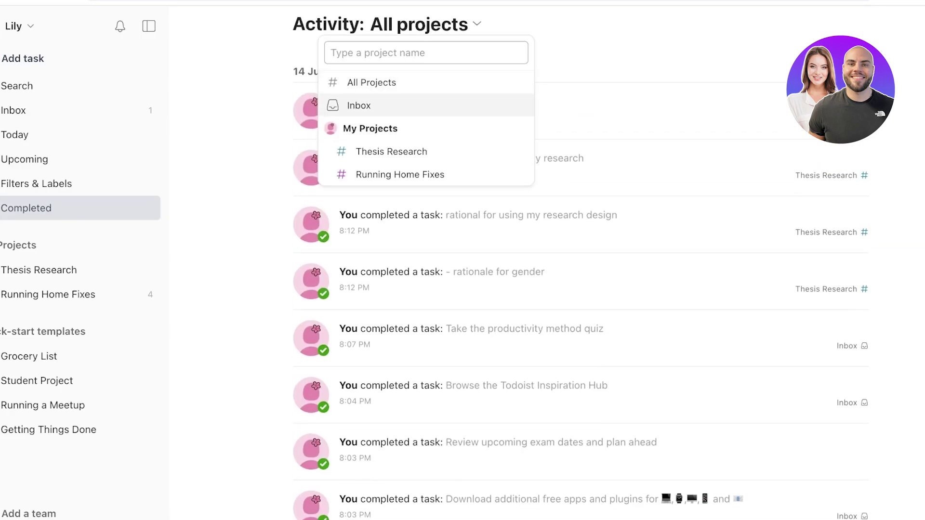
- Filter completed activity by Inbox, Thesis Research and Running Home Fixes, then reopen Running Home Fixes
{"action": "key", "text": "Return"}
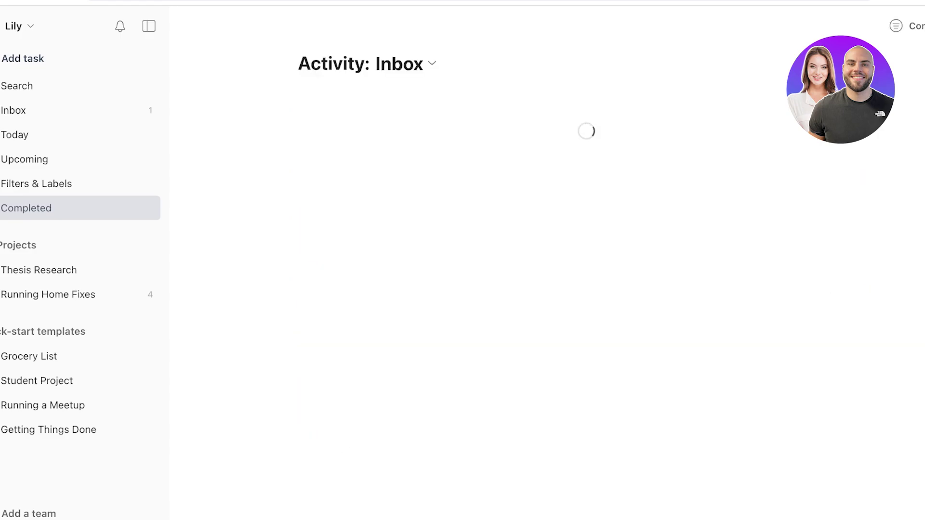
{"action": "key", "text": "Return"}
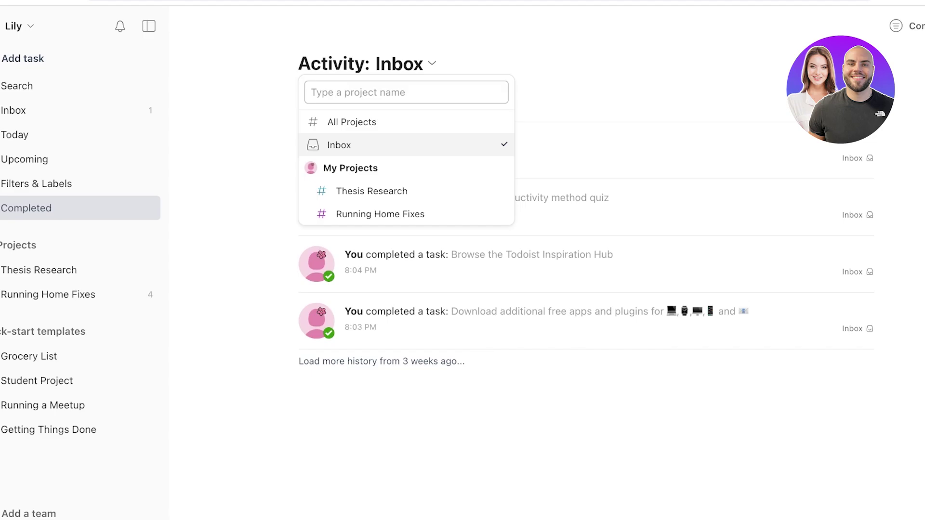
{"action": "key", "text": "Down"}
{"action": "key", "text": "Down"}
{"action": "key", "text": "Up"}
{"action": "key", "text": "Return"}
{"action": "key", "text": "Return"}
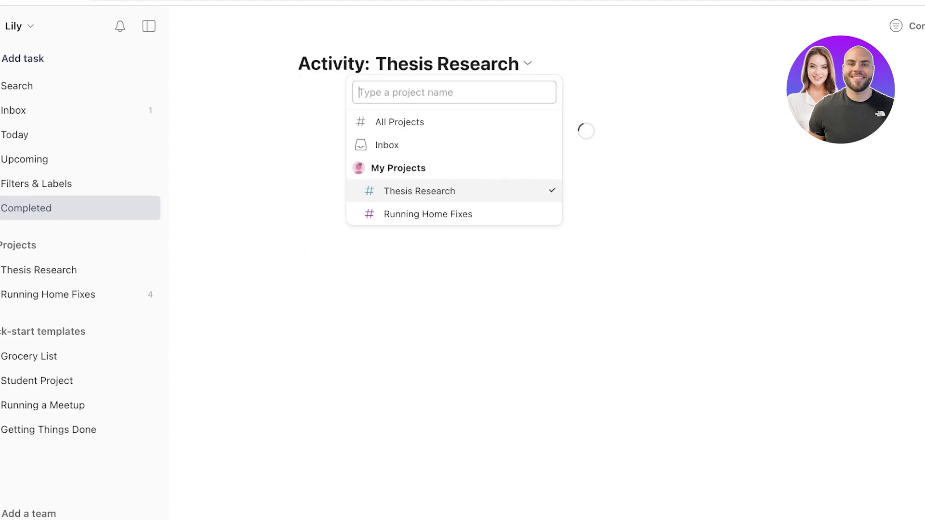
{"action": "key", "text": "Up"}
{"action": "key", "text": "Down"}
{"action": "key", "text": "Down"}
{"action": "key", "text": "Return"}
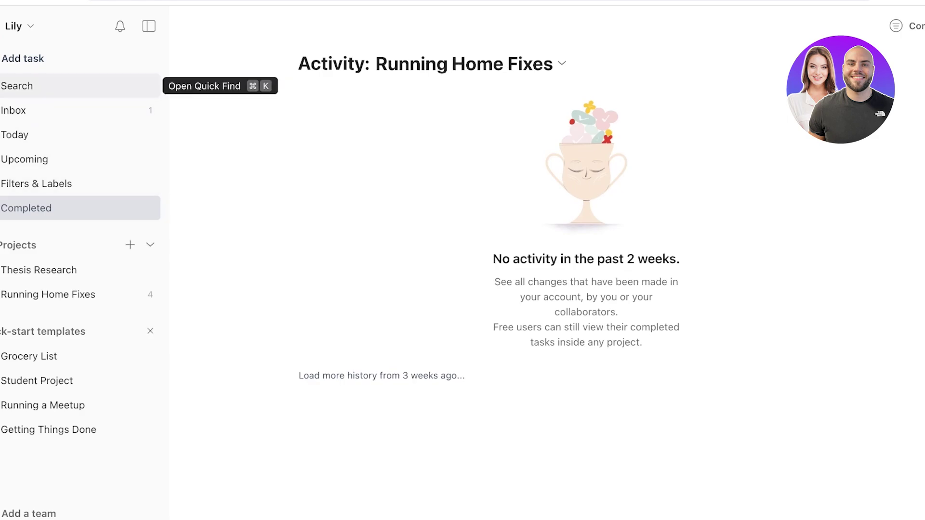
{"action": "left_click", "coordinate": [39, 270]}
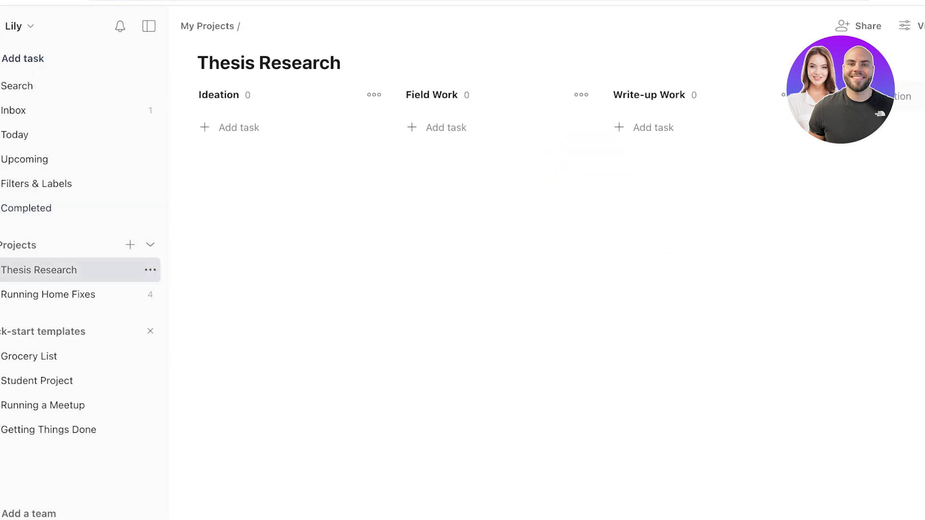
{"action": "left_click", "coordinate": [48, 295]}
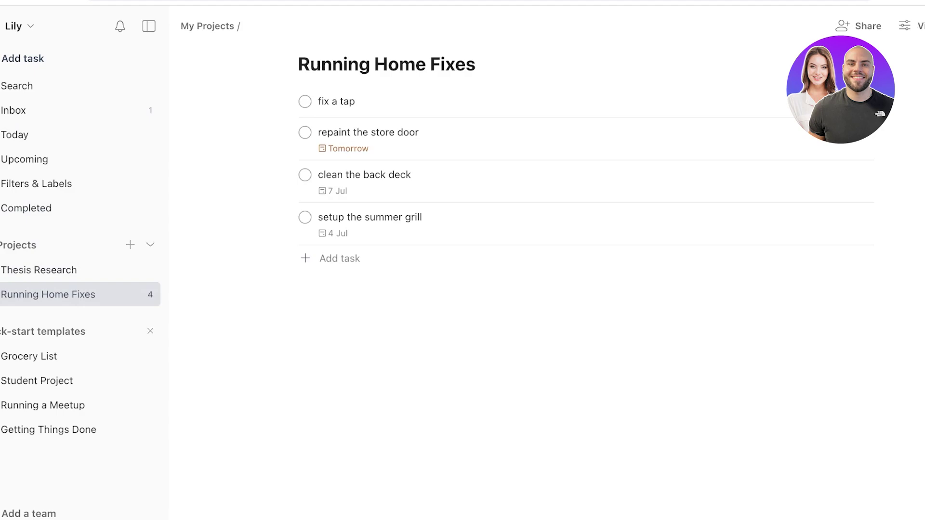